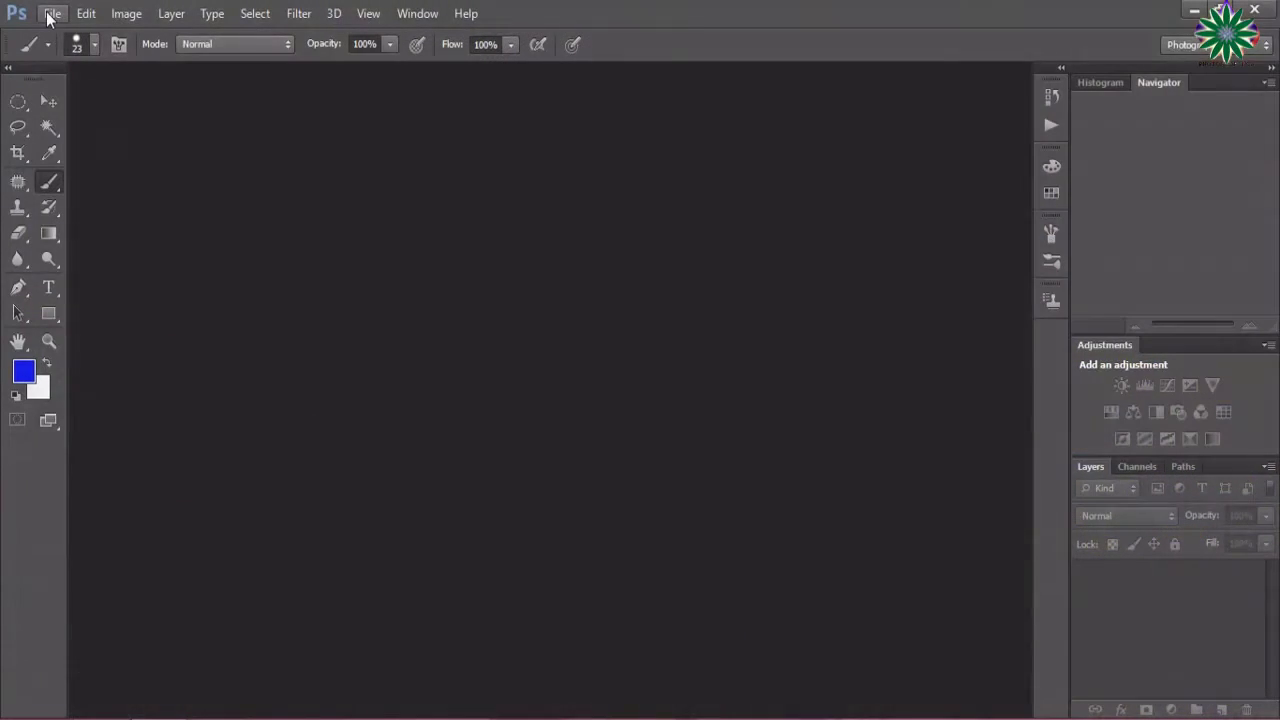
# Open girl-dandelion-yellow-flowers-160699.jpeg from the Open dialog
pyautogui.hotkey('ctrl', 'o')
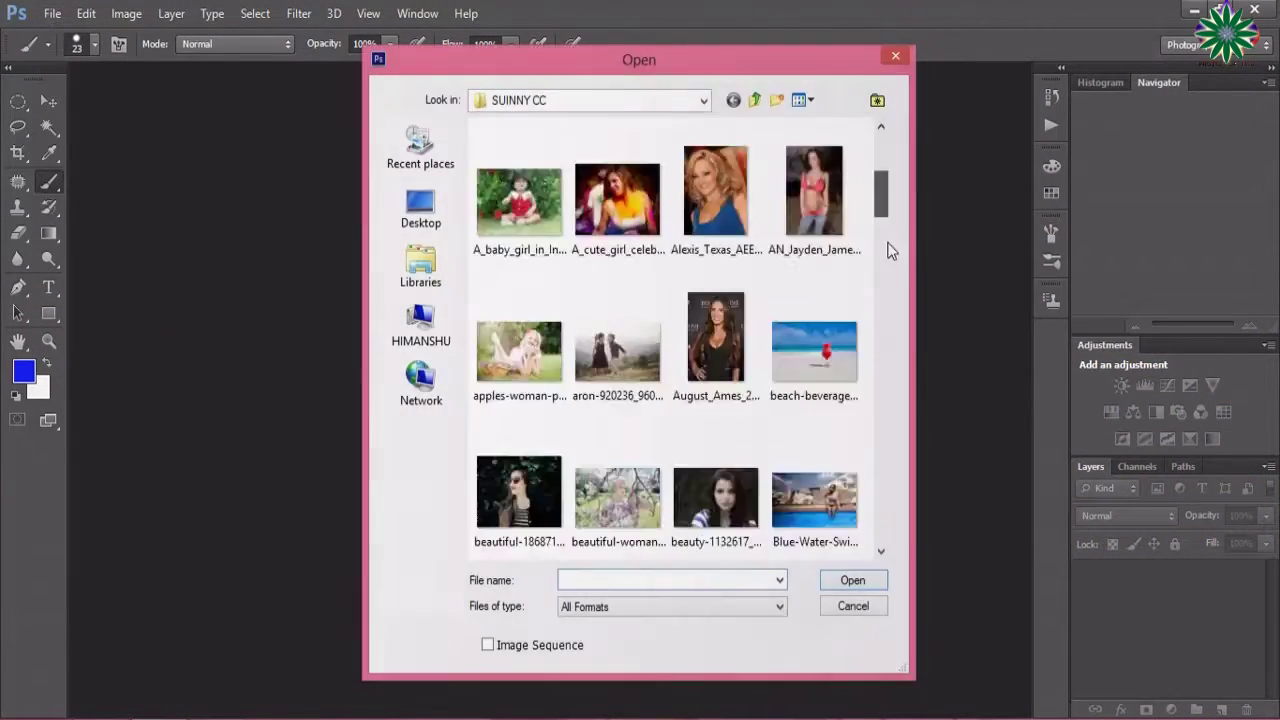
pyautogui.moveTo(891, 246); pyautogui.dragTo(897, 406)
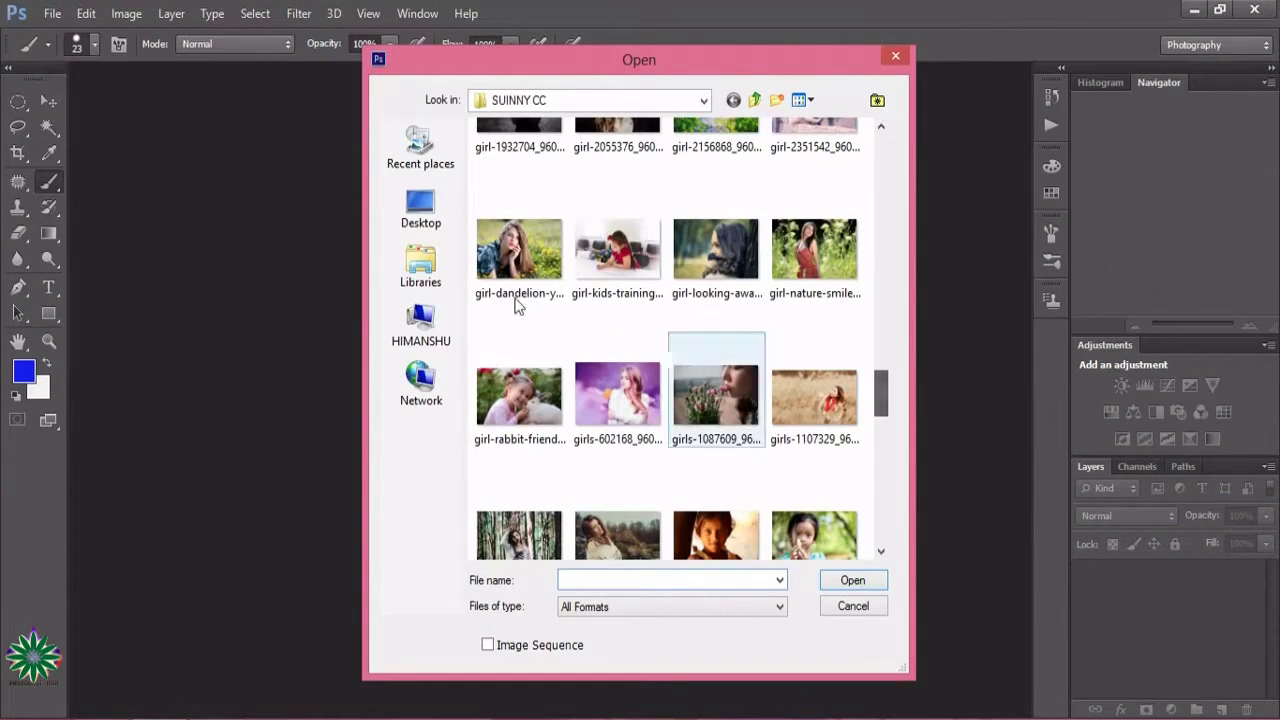
pyautogui.doubleClick(492, 258)
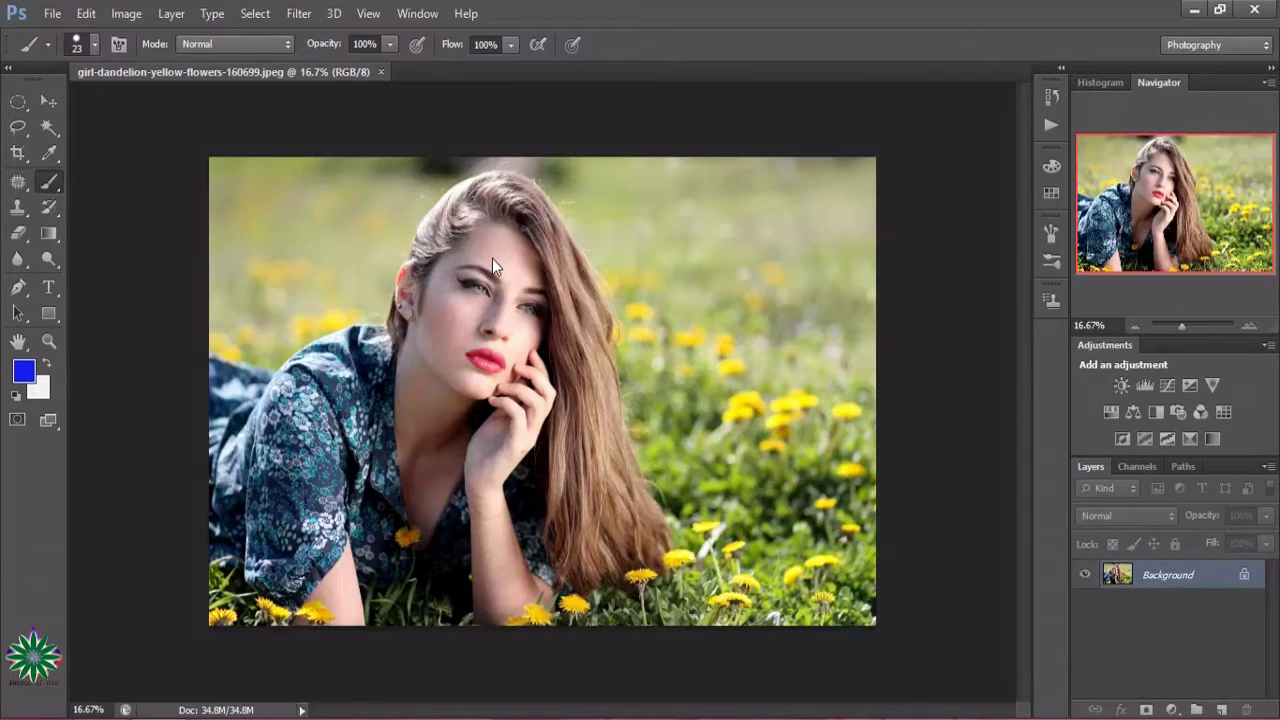
# Zoom in to 200% around the chin and mouth
pyautogui.click(48, 341)
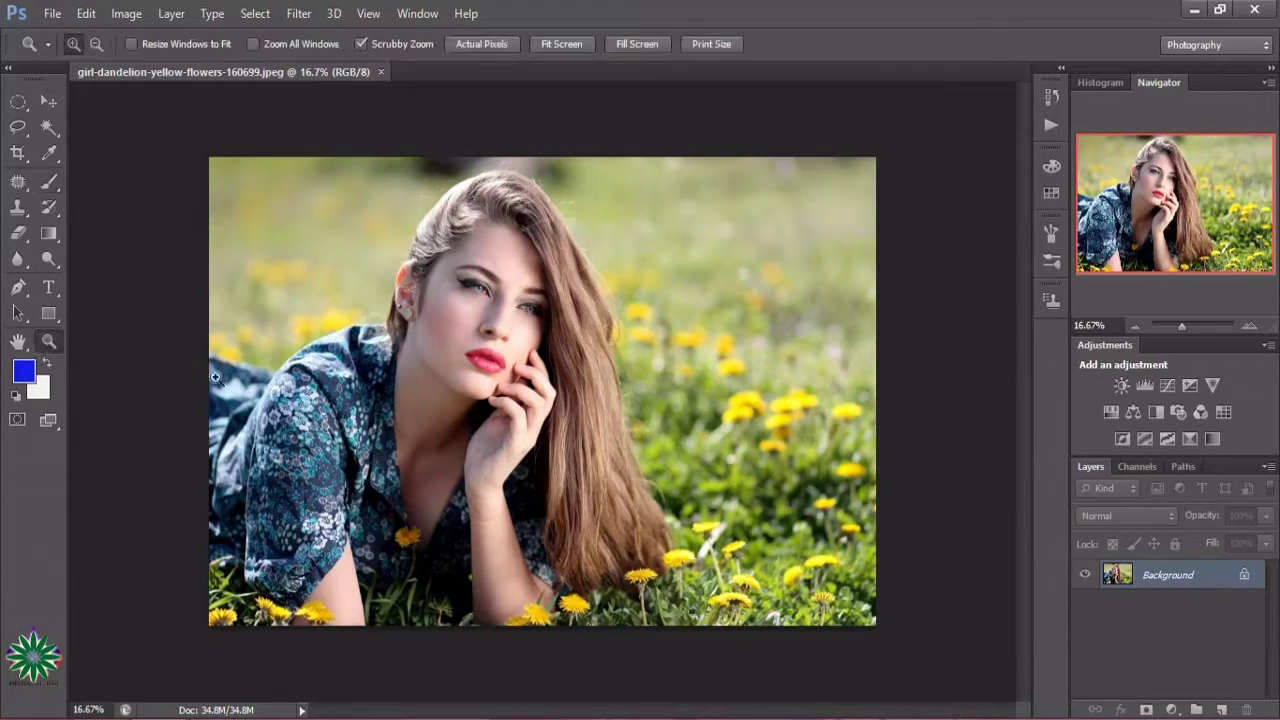
pyautogui.click(407, 404)
pyautogui.click(540, 421)
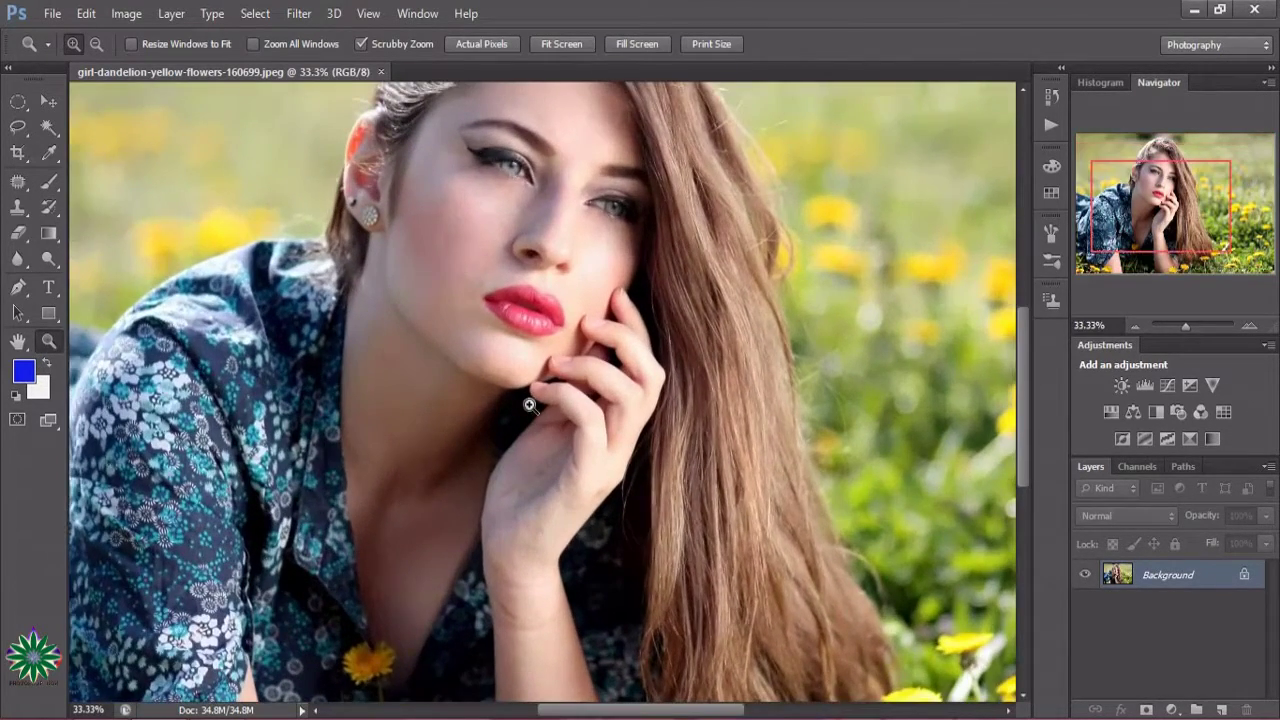
pyautogui.click(528, 400)
pyautogui.click(528, 384)
pyautogui.click(528, 384)
pyautogui.click(528, 378)
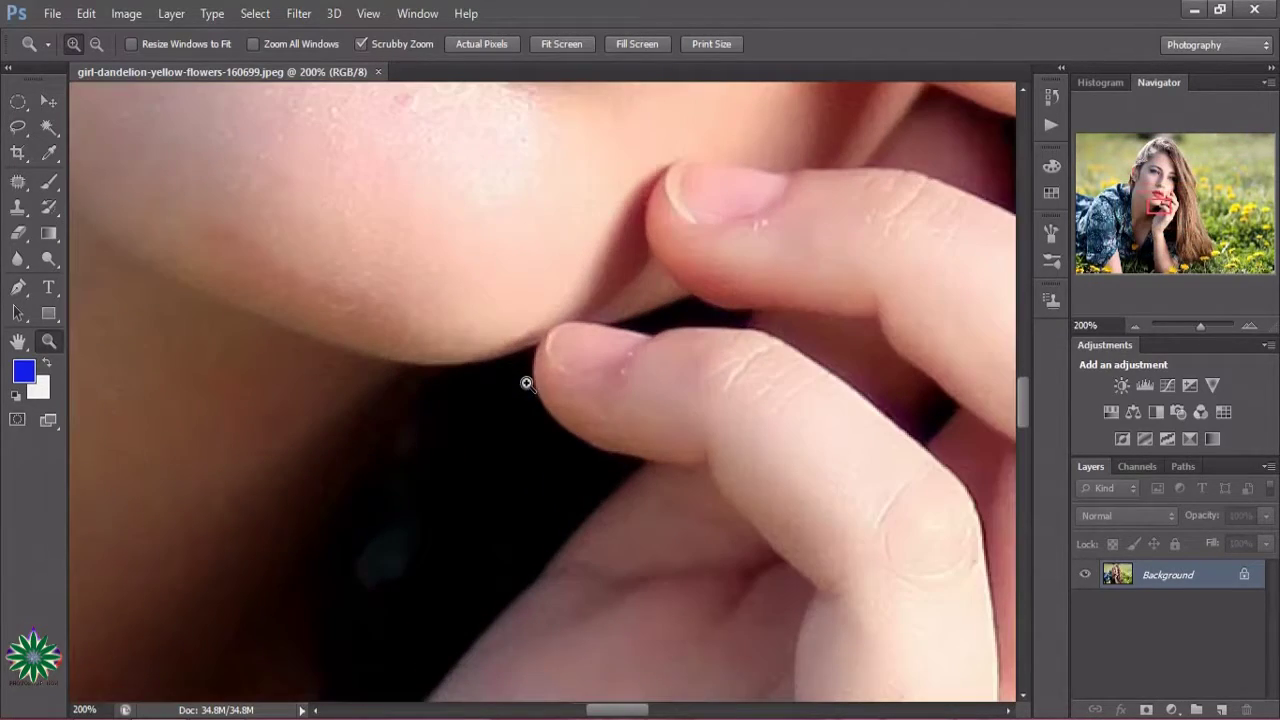
# Pan the magnified view to centre the lips
pyautogui.click(18, 341)
pyautogui.scroll(1, 349, 666)
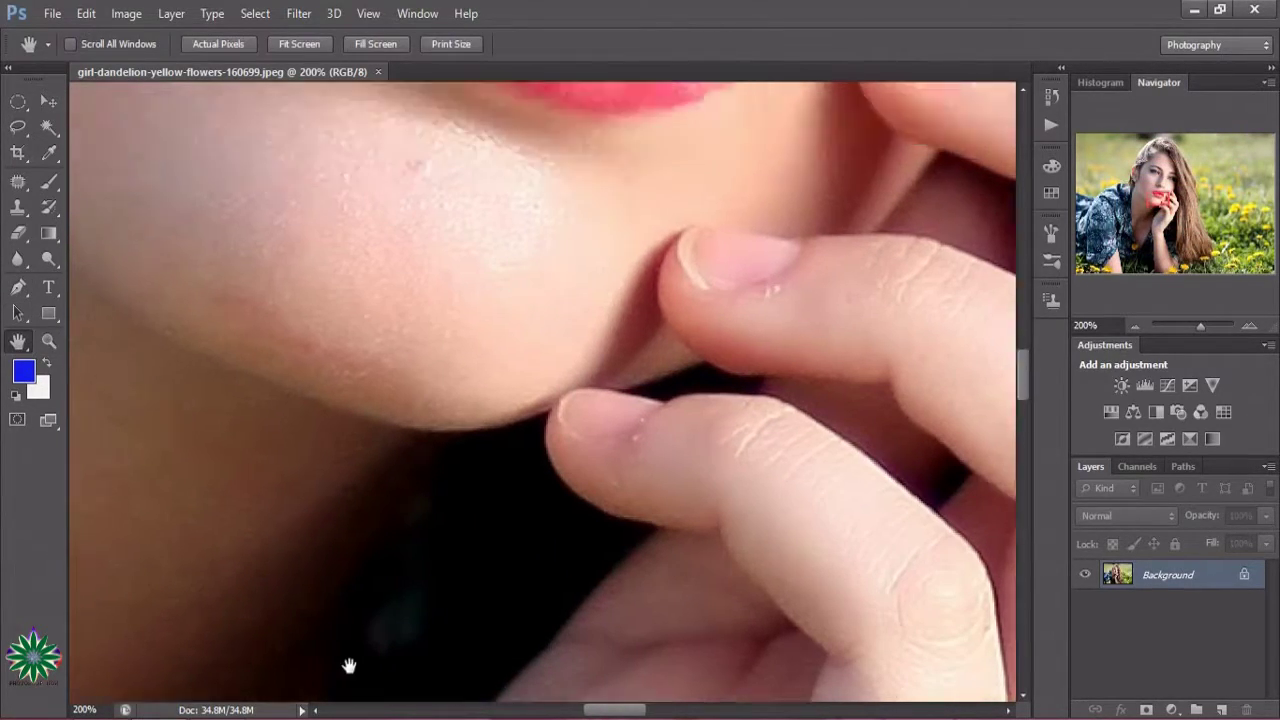
pyautogui.scroll(5, 343, 406)
pyautogui.scroll(1, 347, 275)
pyautogui.moveTo(347, 275); pyautogui.dragTo(263, 134)
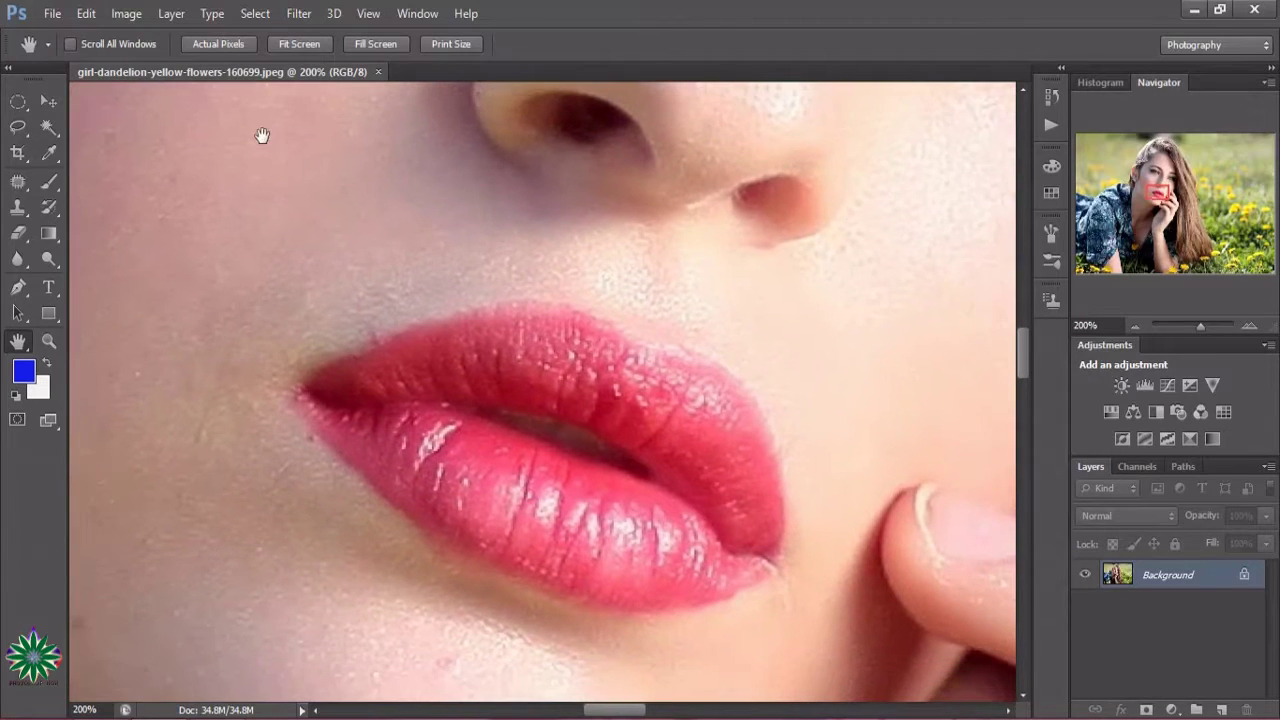
pyautogui.moveTo(486, 337); pyautogui.dragTo(456, 323)
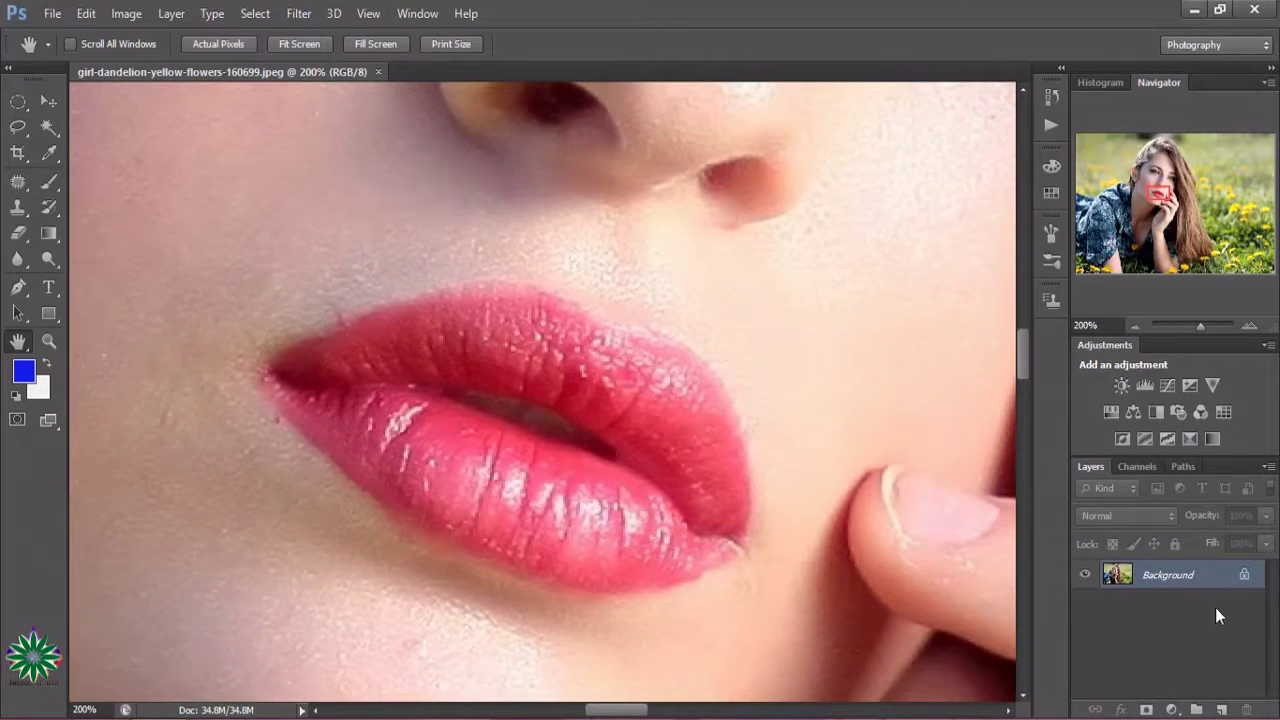
# Duplicate the Background layer, add an empty Layer 1 above it, and make Layer 1 active
pyautogui.moveTo(1210, 577); pyautogui.dragTo(1222, 706)
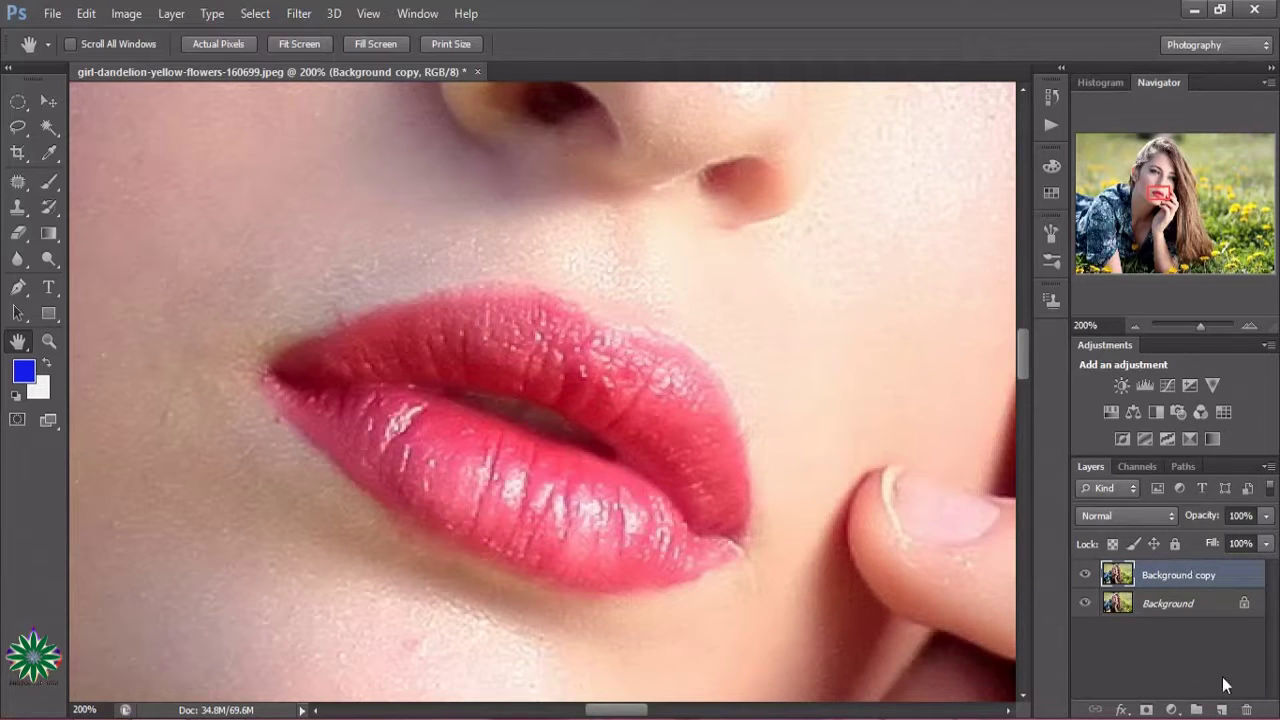
pyautogui.click(1221, 710)
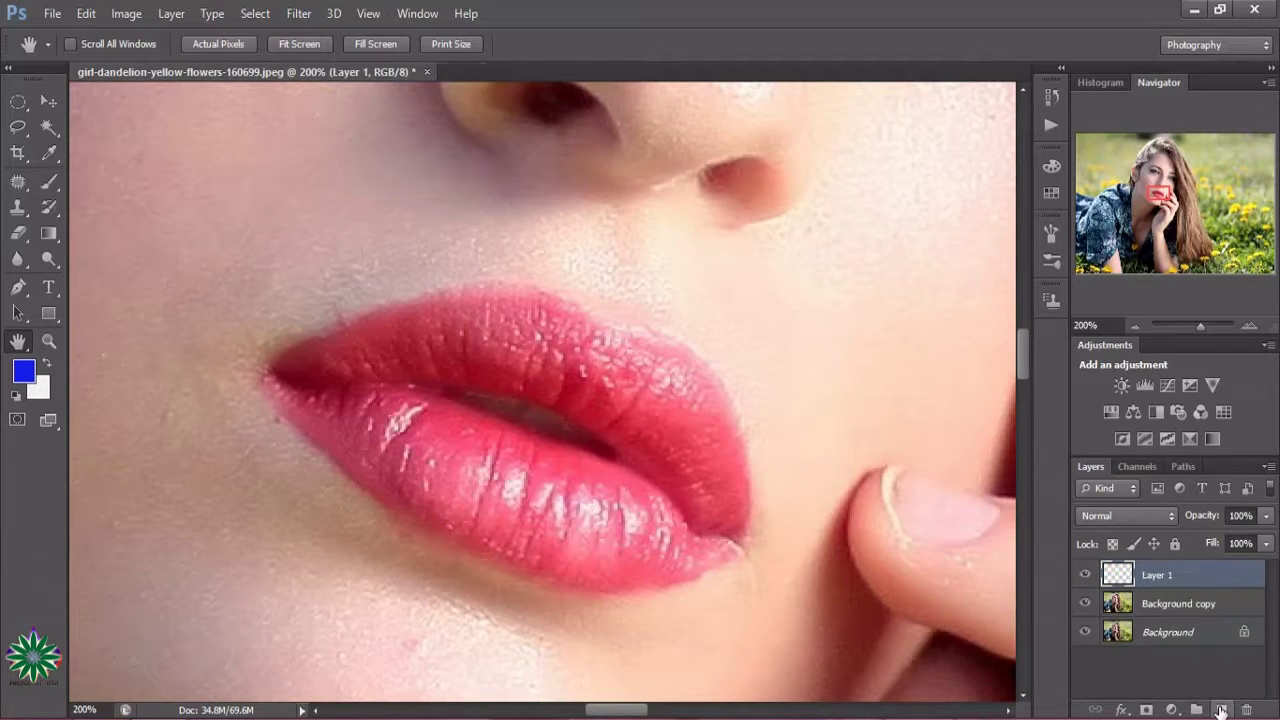
pyautogui.click(1180, 600)
pyautogui.click(1177, 578)
# Paint blue over the upper and lower lips with the Brush
pyautogui.press('b')
pyautogui.click(295, 373)
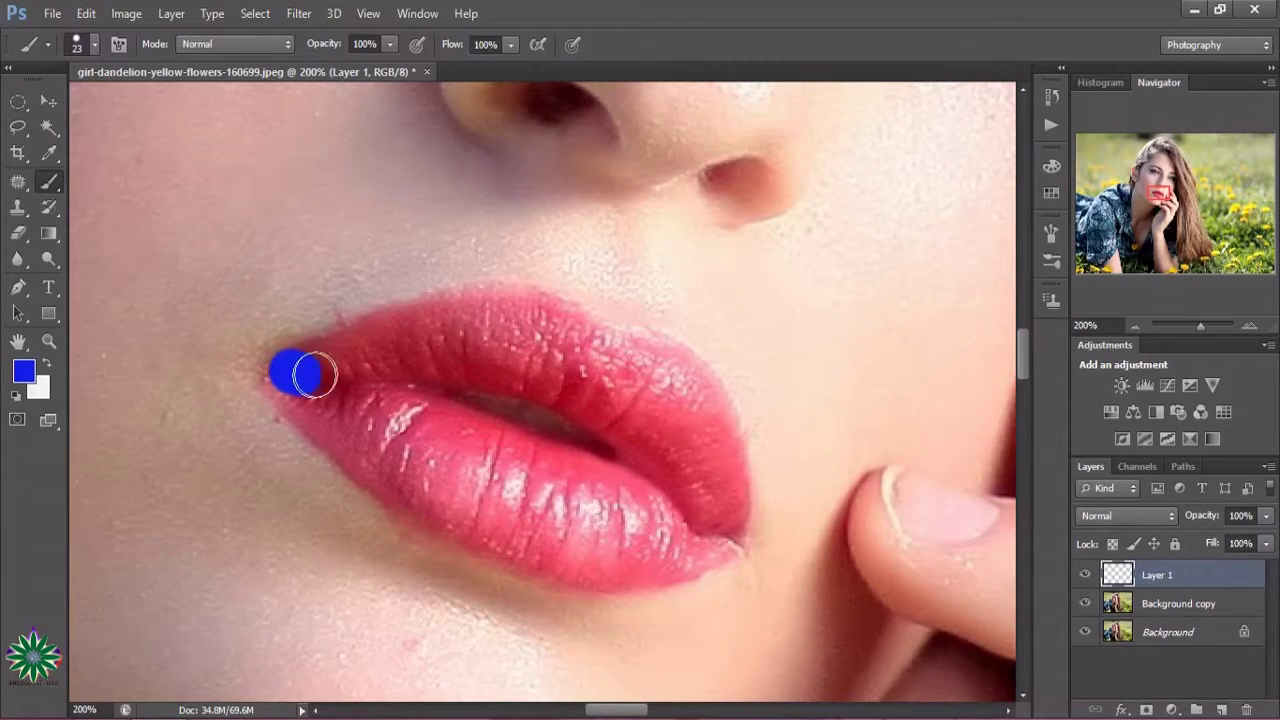
pyautogui.moveTo(313, 375)
pyautogui.mouseDown()
pyautogui.moveTo(638, 400)
pyautogui.moveTo(707, 531)
pyautogui.moveTo(697, 540)
pyautogui.mouseUp()
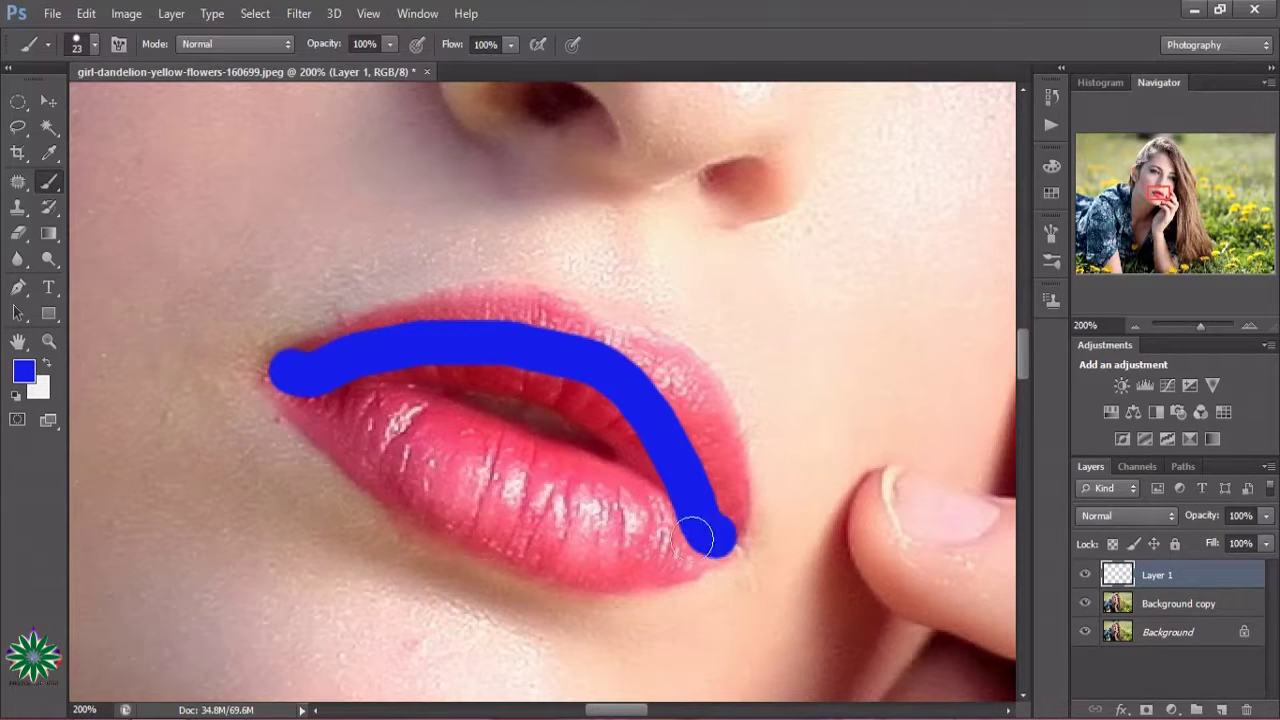
pyautogui.moveTo(286, 380)
pyautogui.mouseDown()
pyautogui.moveTo(394, 491)
pyautogui.moveTo(515, 556)
pyautogui.moveTo(642, 572)
pyautogui.moveTo(704, 548)
pyautogui.moveTo(723, 494)
pyautogui.moveTo(717, 457)
pyautogui.moveTo(689, 383)
pyautogui.moveTo(649, 354)
pyautogui.moveTo(451, 303)
pyautogui.moveTo(366, 329)
pyautogui.moveTo(406, 341)
pyautogui.mouseUp()
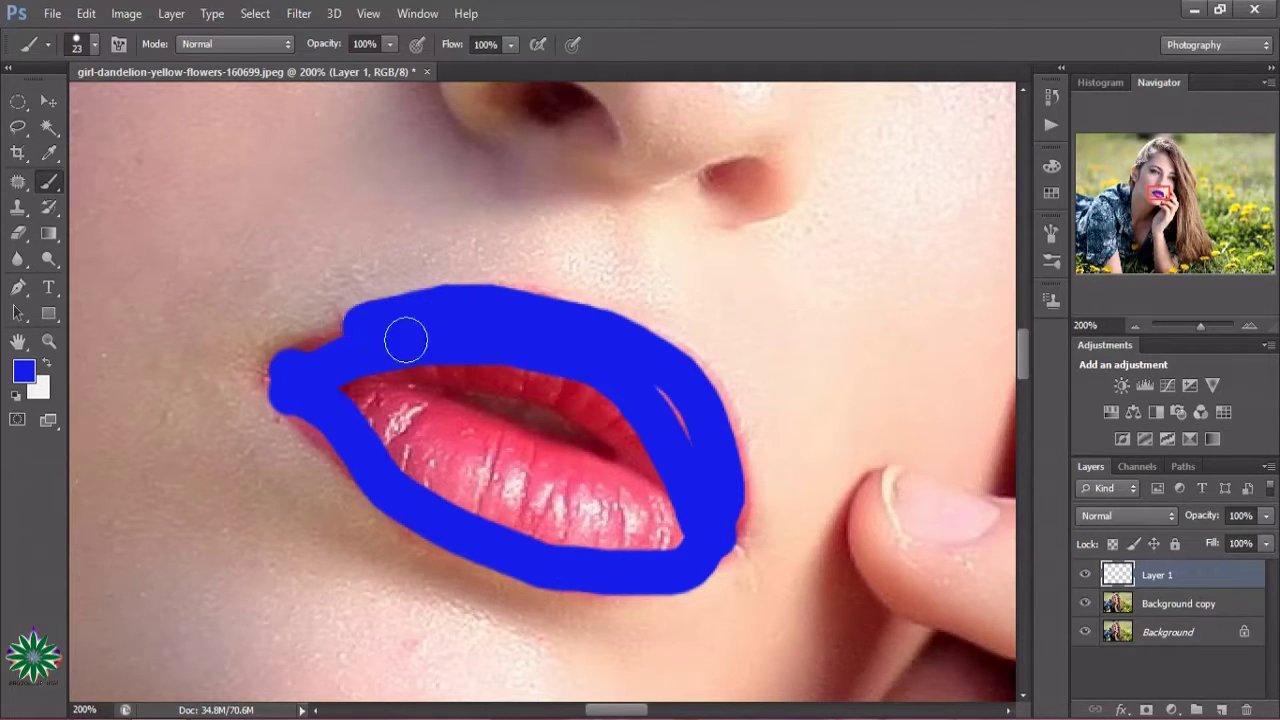
# Reduce the brush to 13 px and fill the remaining red gaps in the lips
pyautogui.click(92, 46)
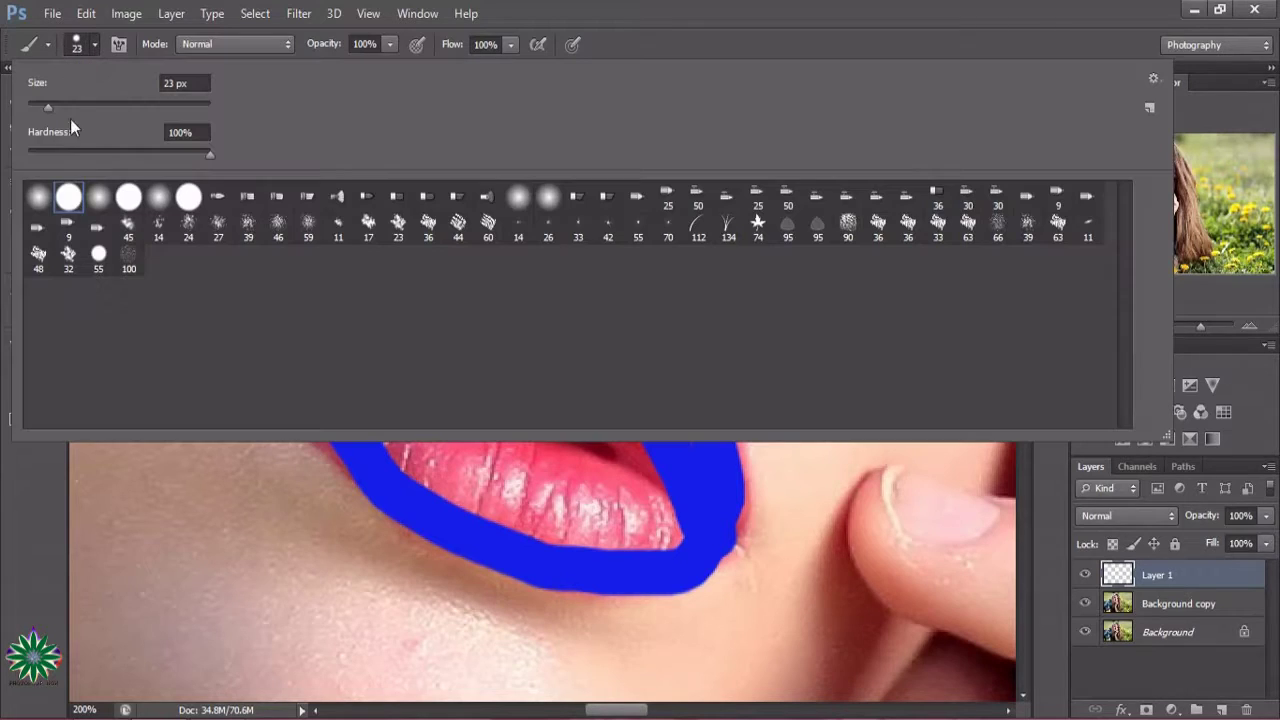
pyautogui.moveTo(33, 108); pyautogui.dragTo(39, 105)
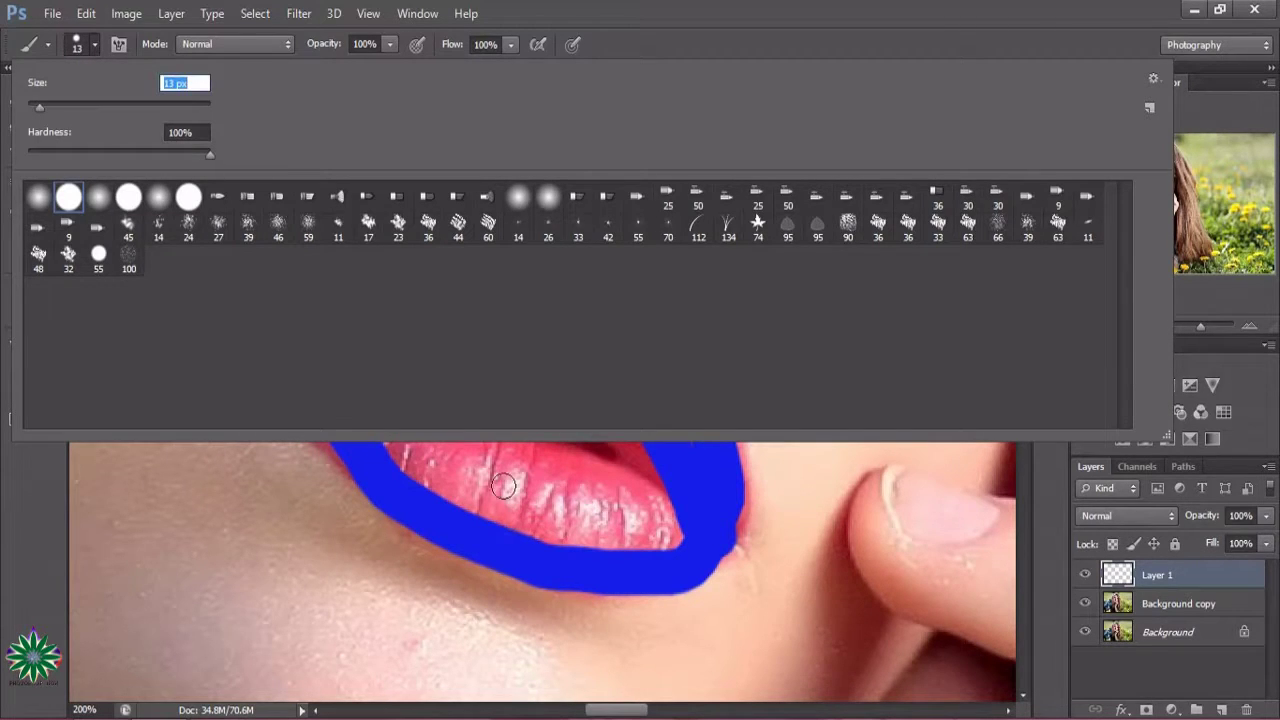
pyautogui.moveTo(505, 503)
pyautogui.mouseDown()
pyautogui.moveTo(588, 538)
pyautogui.moveTo(388, 447)
pyautogui.moveTo(667, 525)
pyautogui.moveTo(588, 417)
pyautogui.moveTo(425, 372)
pyautogui.moveTo(425, 435)
pyautogui.moveTo(495, 468)
pyautogui.moveTo(652, 498)
pyautogui.moveTo(625, 478)
pyautogui.moveTo(500, 447)
pyautogui.moveTo(402, 392)
pyautogui.mouseUp()
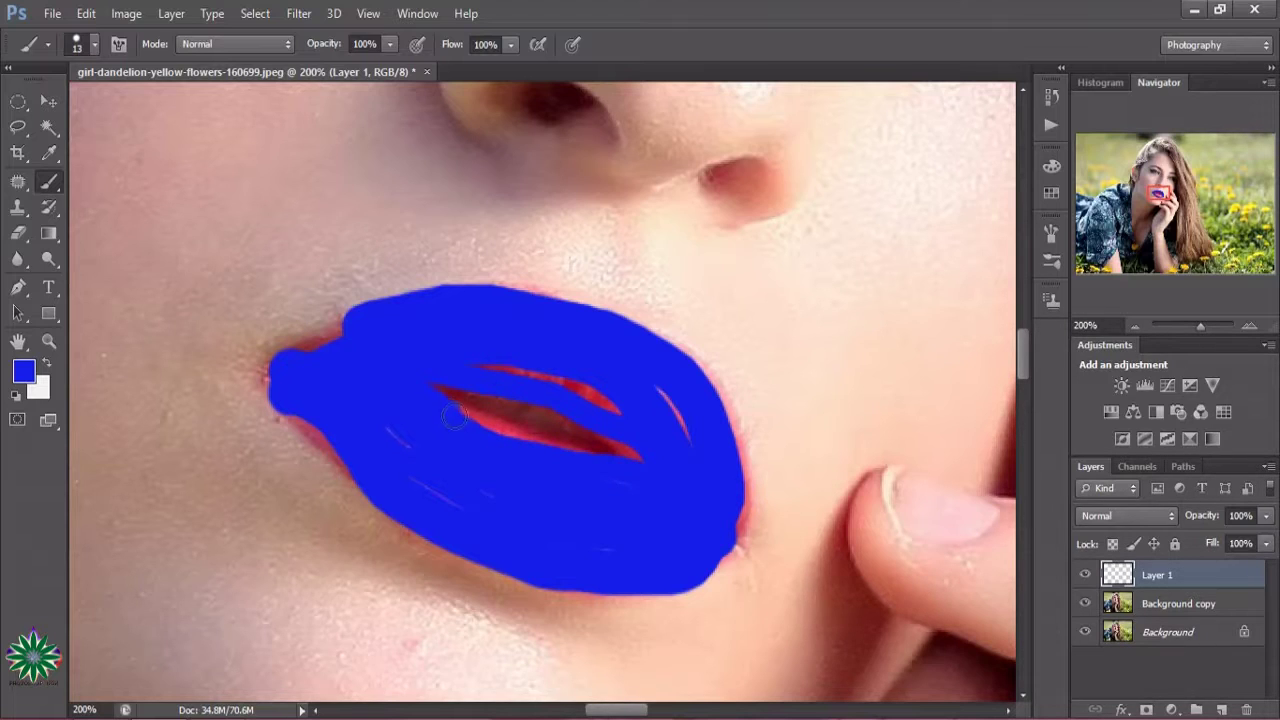
pyautogui.moveTo(671, 469)
pyautogui.mouseDown()
pyautogui.moveTo(471, 419)
pyautogui.moveTo(621, 405)
pyautogui.moveTo(689, 429)
pyautogui.moveTo(502, 371)
pyautogui.mouseUp()
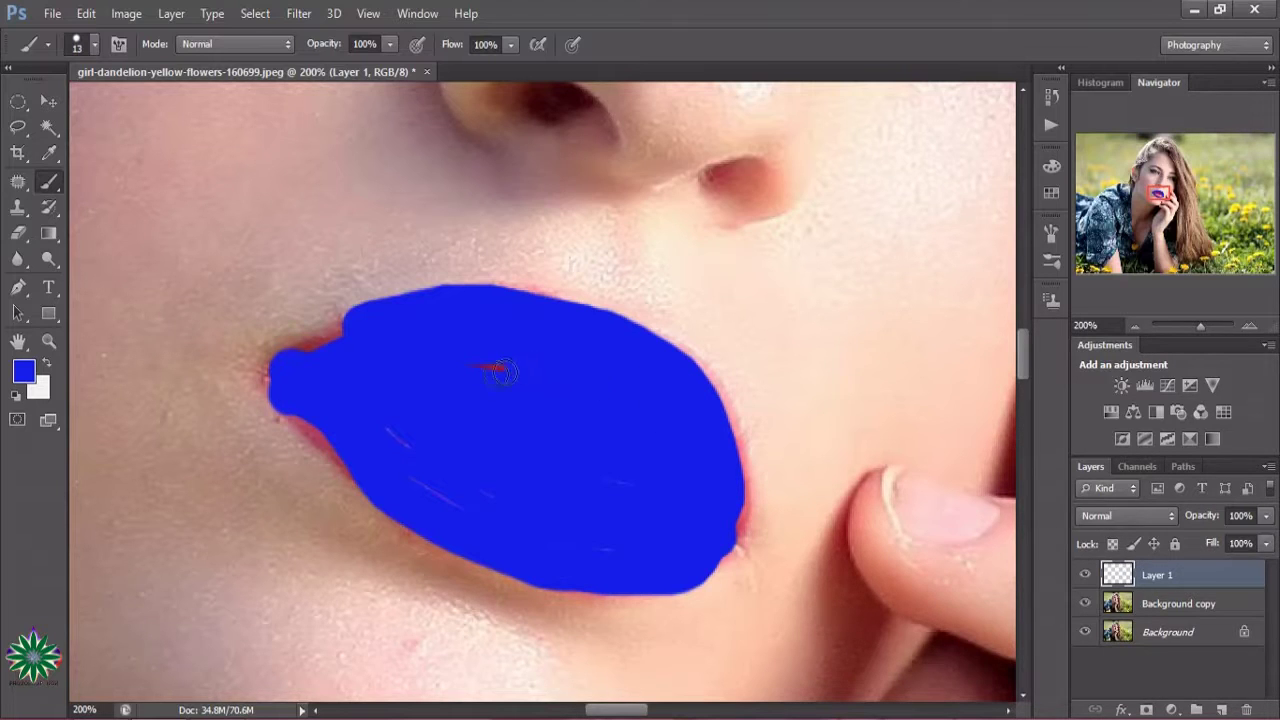
# Apply an 11.4-pixel Gaussian Blur to the blue lip paint on Layer 1
pyautogui.click(299, 13)
pyautogui.moveTo(308, 137)
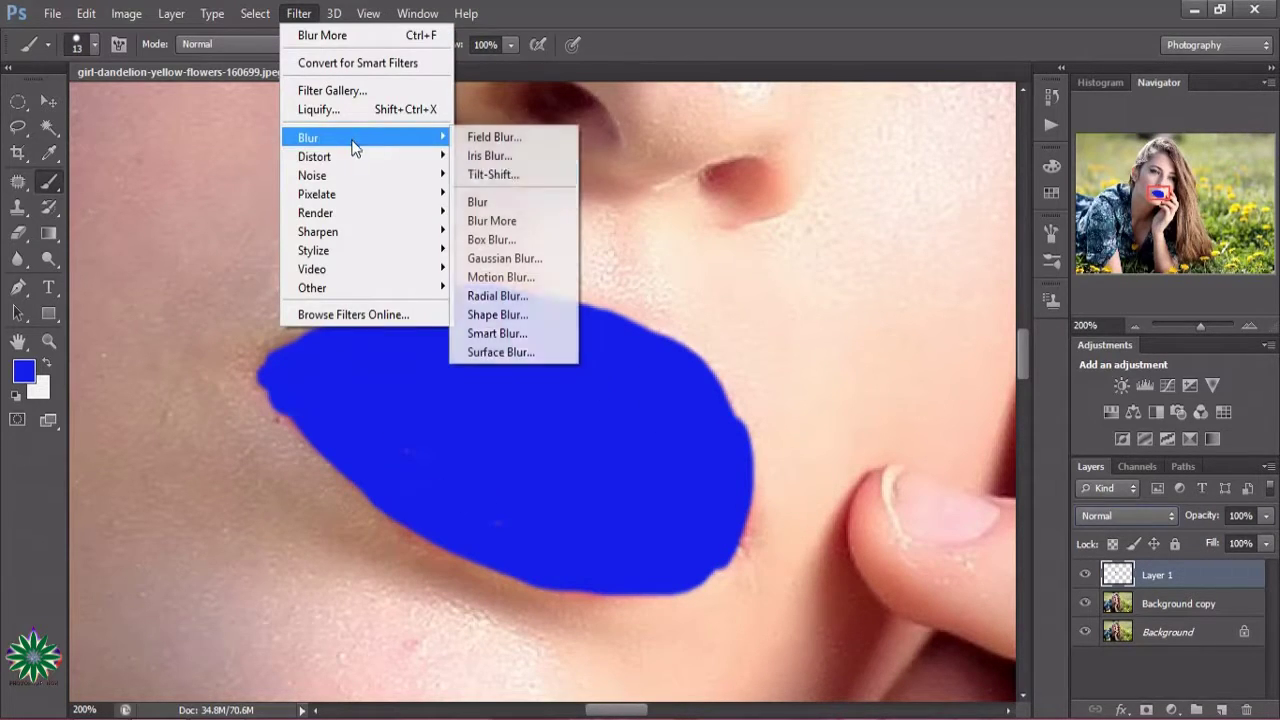
pyautogui.click(505, 258)
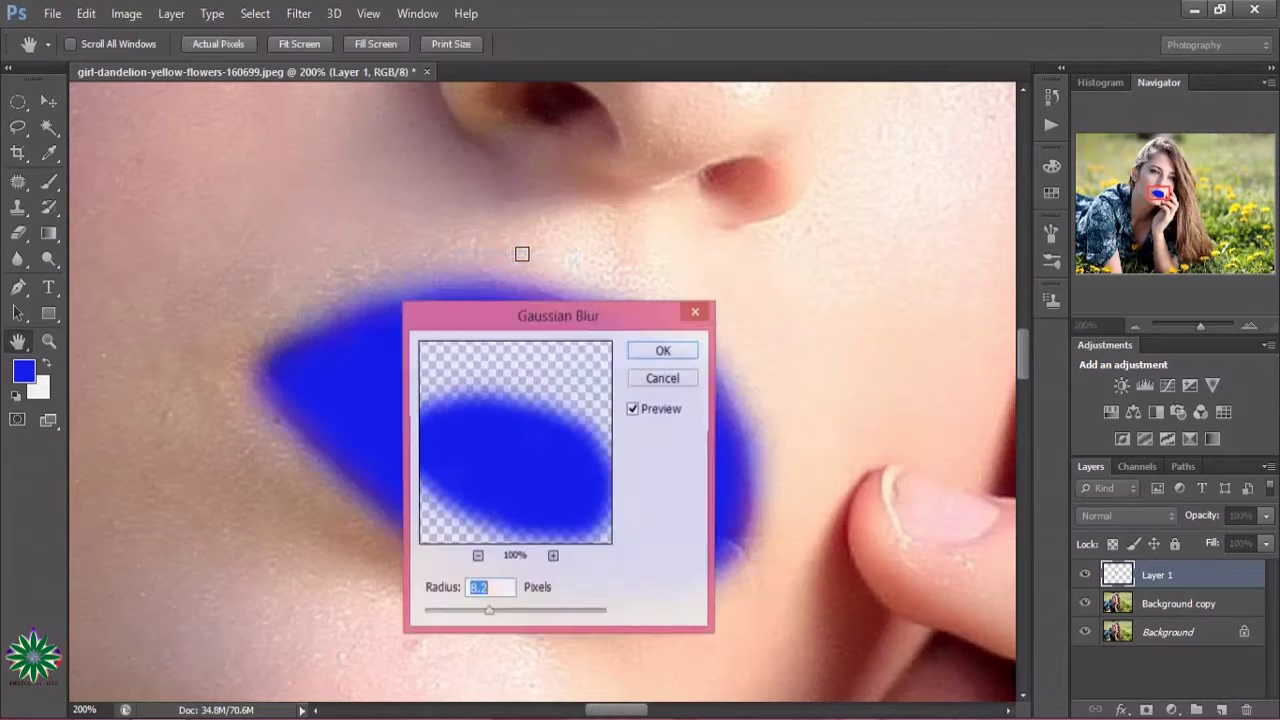
pyautogui.moveTo(593, 294)
pyautogui.mouseDown()
pyautogui.moveTo(308, 282)
pyautogui.moveTo(966, 300)
pyautogui.mouseUp()
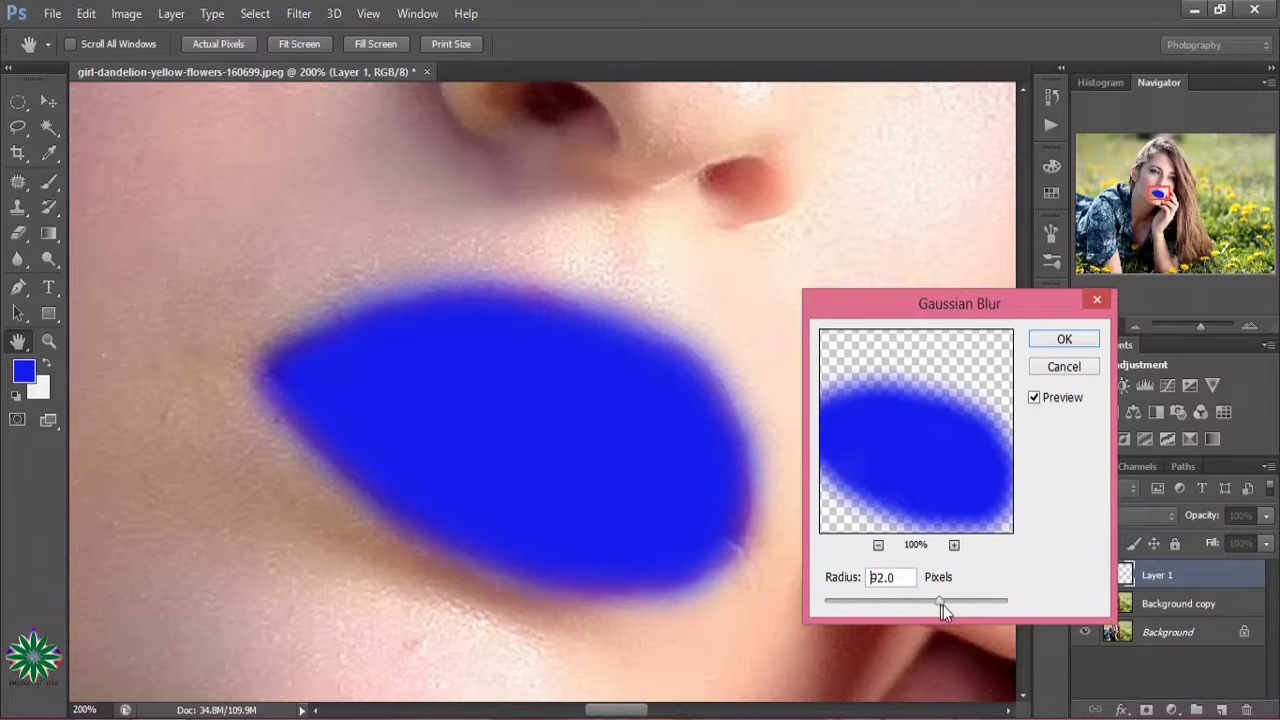
pyautogui.moveTo(943, 605)
pyautogui.mouseDown()
pyautogui.moveTo(910, 609)
pyautogui.moveTo(955, 602)
pyautogui.moveTo(899, 602)
pyautogui.mouseUp()
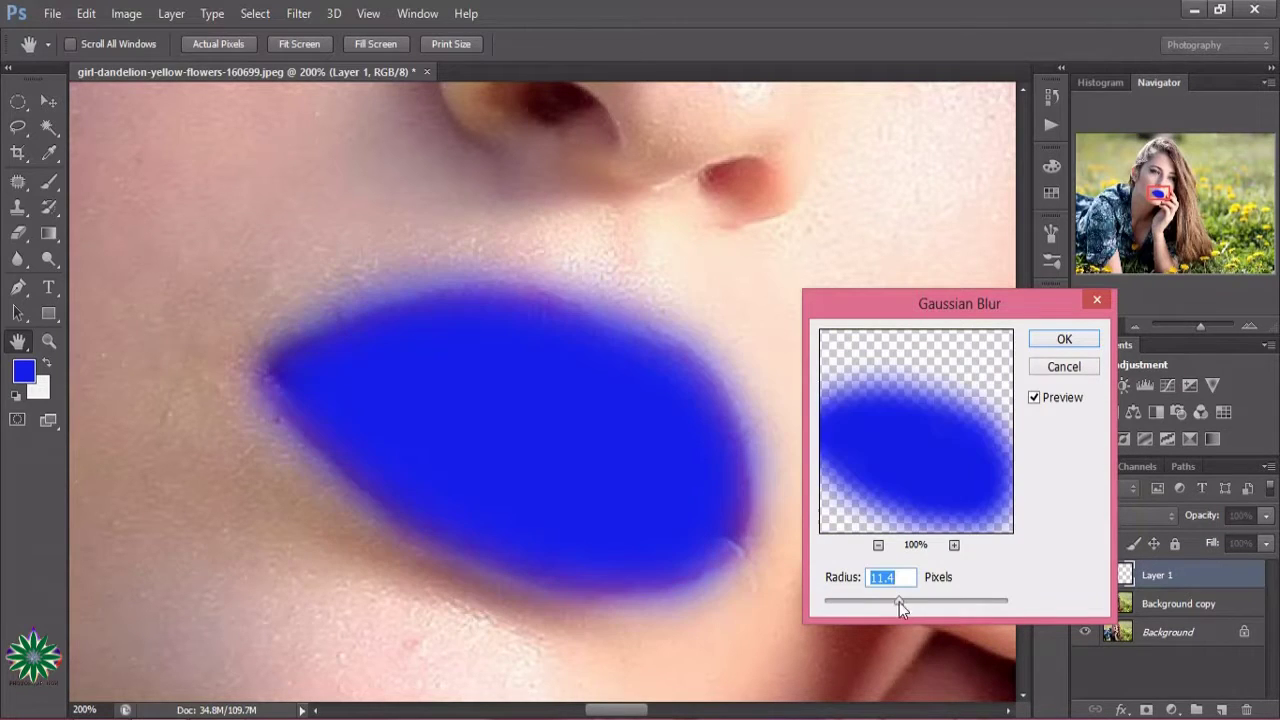
pyautogui.click(1064, 338)
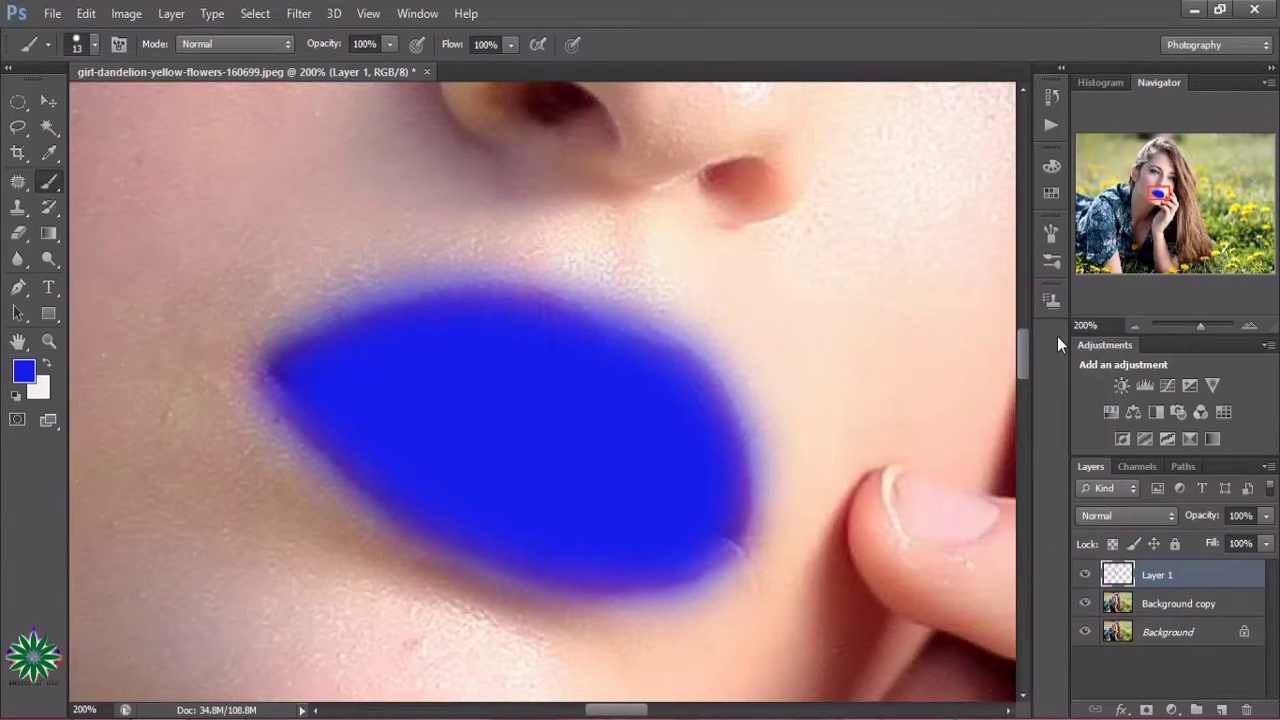
# Try Layer 1 in Color mode at 74% and Soft Light at 100% opacity
pyautogui.click(1145, 516)
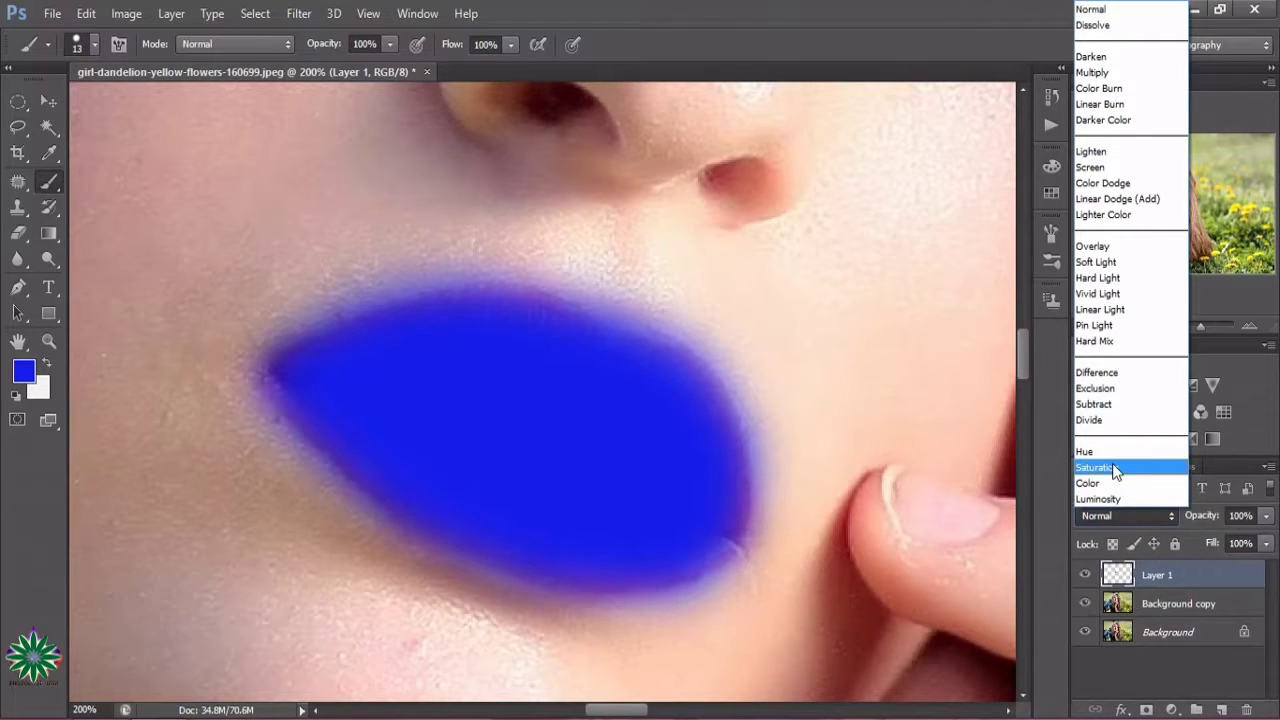
pyautogui.click(1109, 483)
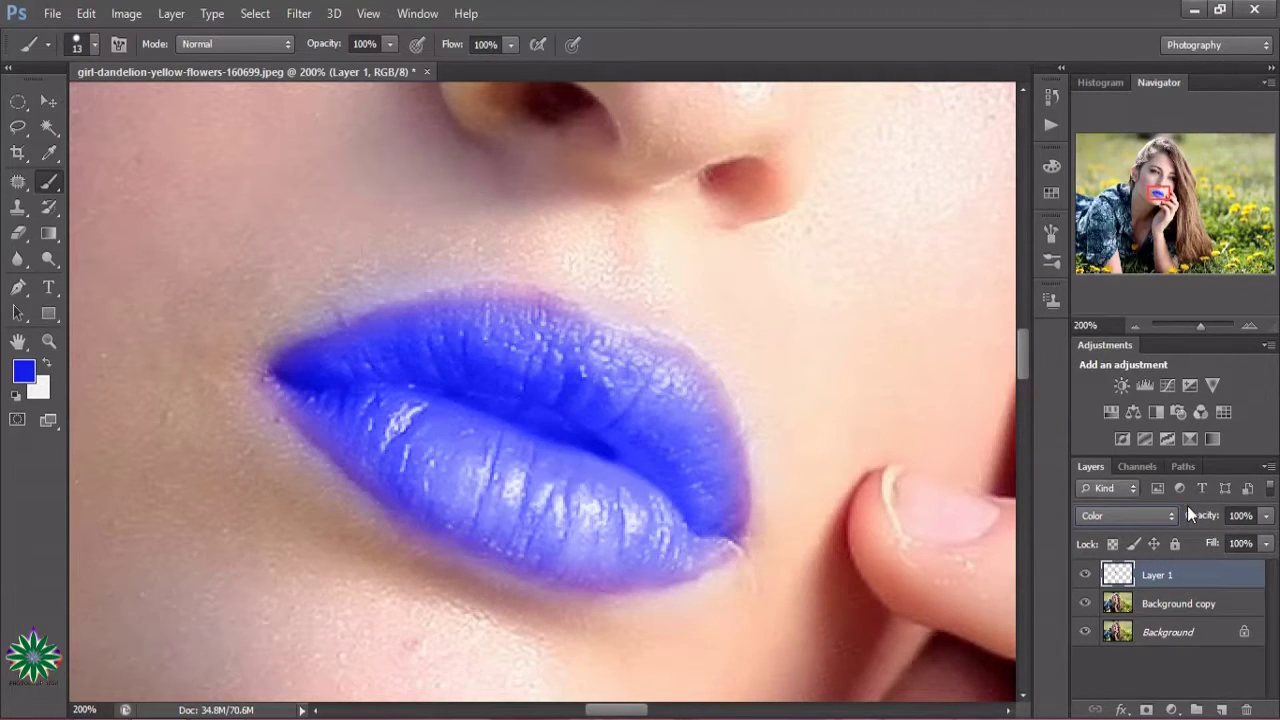
pyautogui.click(1266, 516)
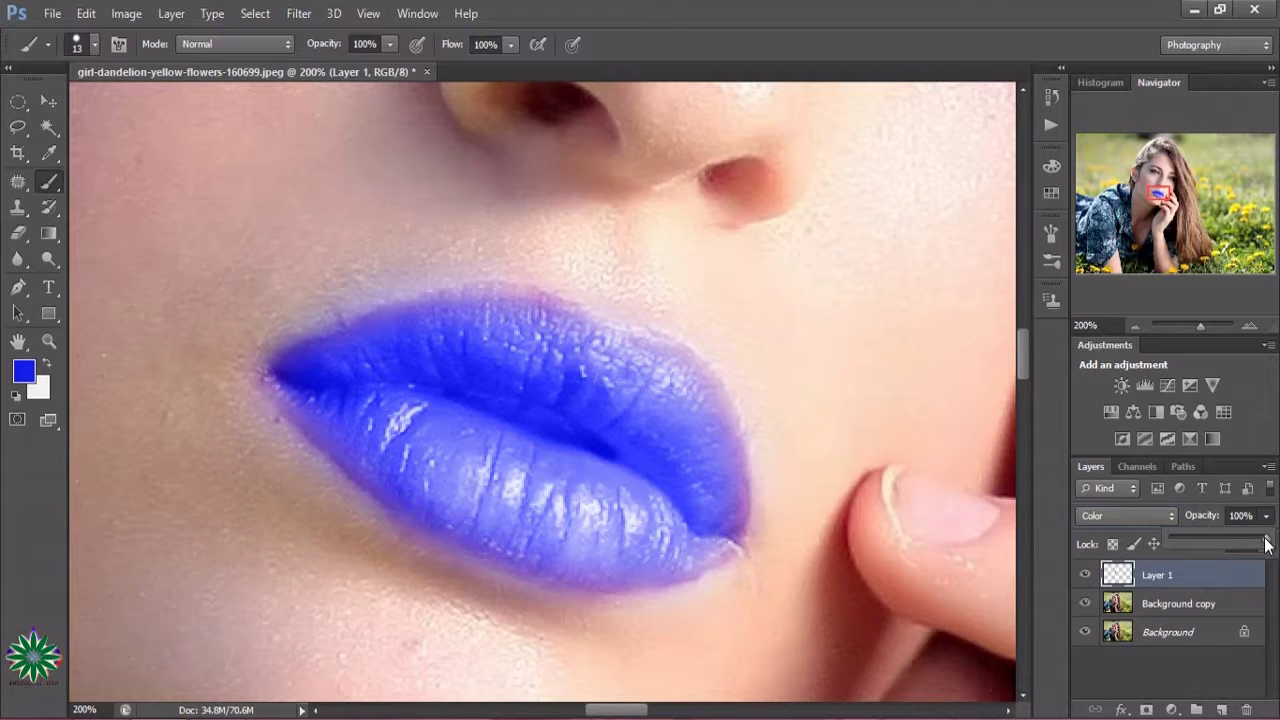
pyautogui.moveTo(1266, 543); pyautogui.dragTo(1246, 551)
pyautogui.moveTo(1236, 544); pyautogui.dragTo(1244, 546)
pyautogui.click(1158, 520)
pyautogui.click(1098, 262)
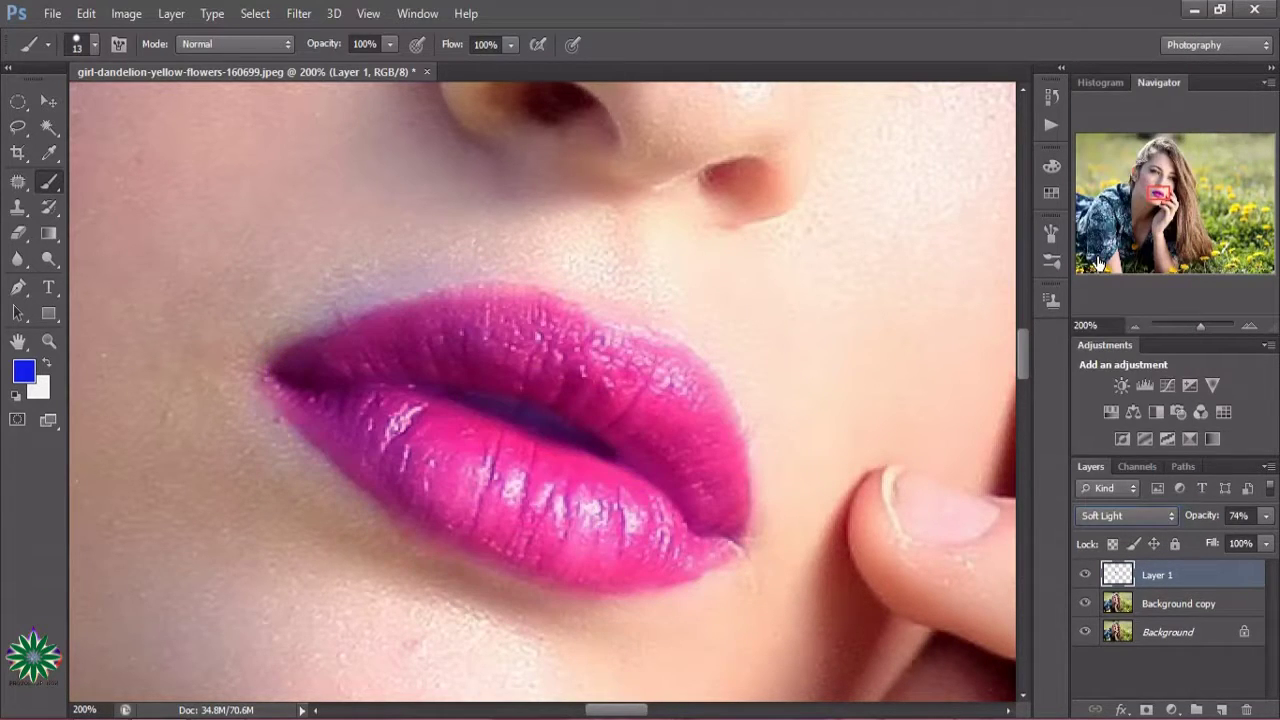
pyautogui.click(1267, 516)
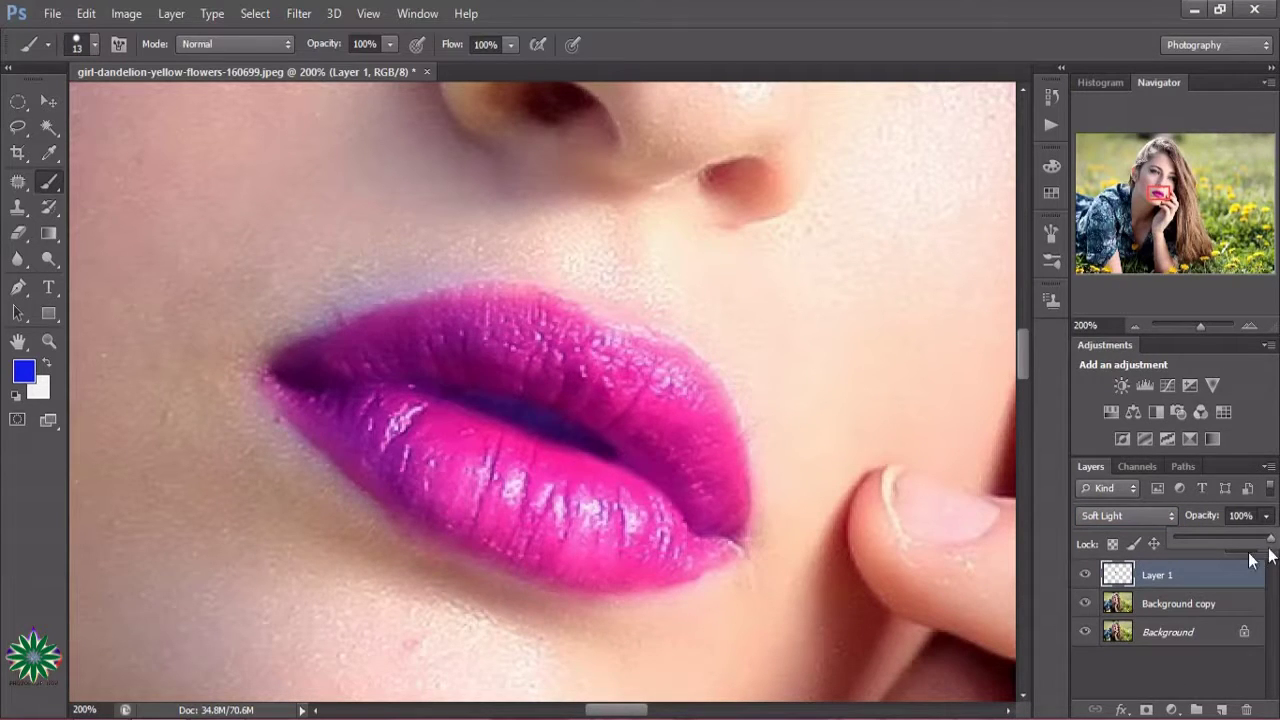
pyautogui.moveTo(1244, 537)
pyautogui.mouseDown()
pyautogui.moveTo(1163, 553)
pyautogui.moveTo(1272, 541)
pyautogui.mouseUp()
# Set Layer 1 back to Color blending at 66% opacity
pyautogui.click(1132, 518)
pyautogui.click(1118, 483)
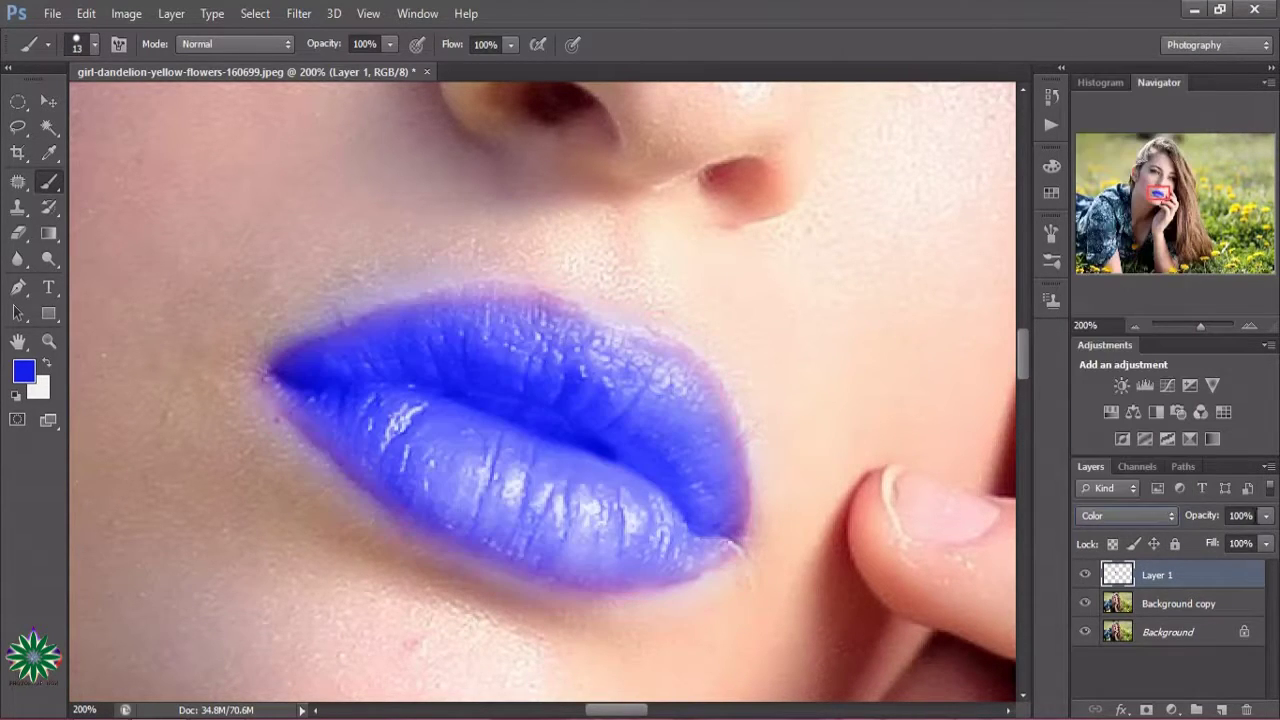
pyautogui.click(1266, 518)
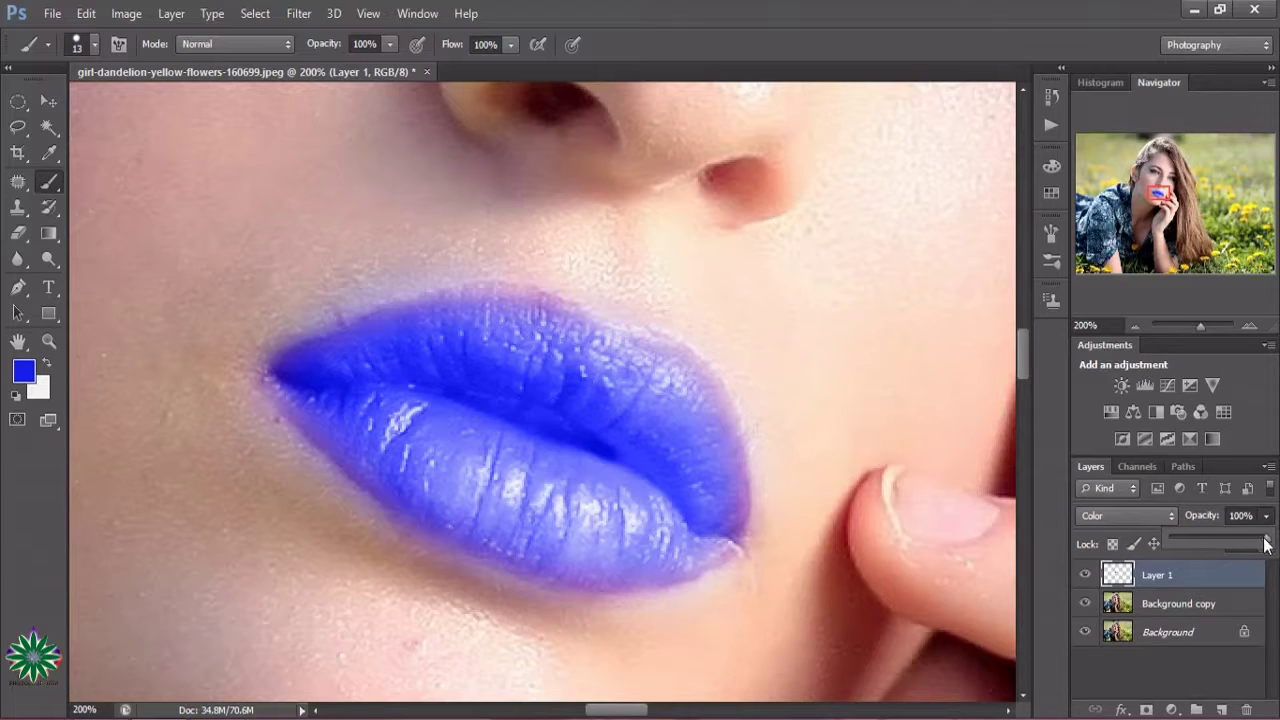
pyautogui.moveTo(1266, 543); pyautogui.dragTo(1236, 543)
pyautogui.moveTo(1240, 543); pyautogui.dragTo(1233, 538)
# Add a new Layer 2 and zoom out to 100% to see the whole face
pyautogui.click(1220, 709)
pyautogui.scroll(1, 760, 488)
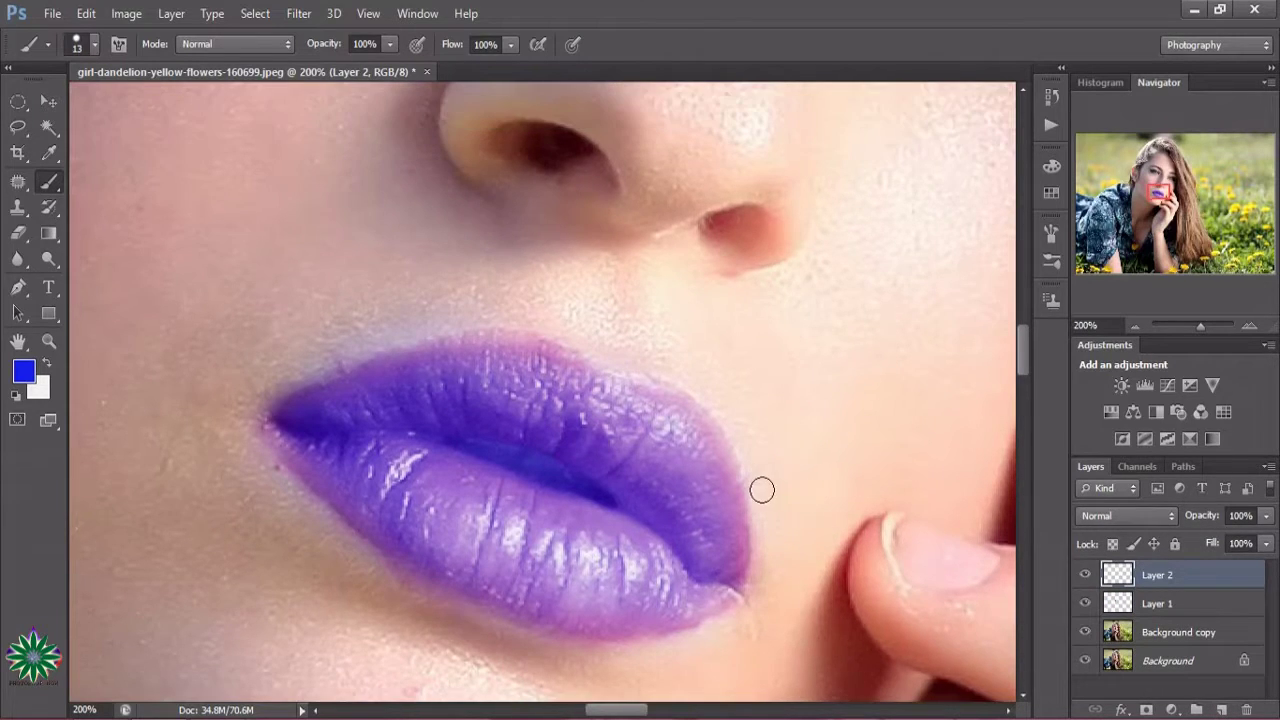
pyautogui.scroll(3, 754, 488)
pyautogui.scroll(1, 754, 490)
pyautogui.scroll(1, 755, 488)
pyautogui.scroll(1, 715, 482)
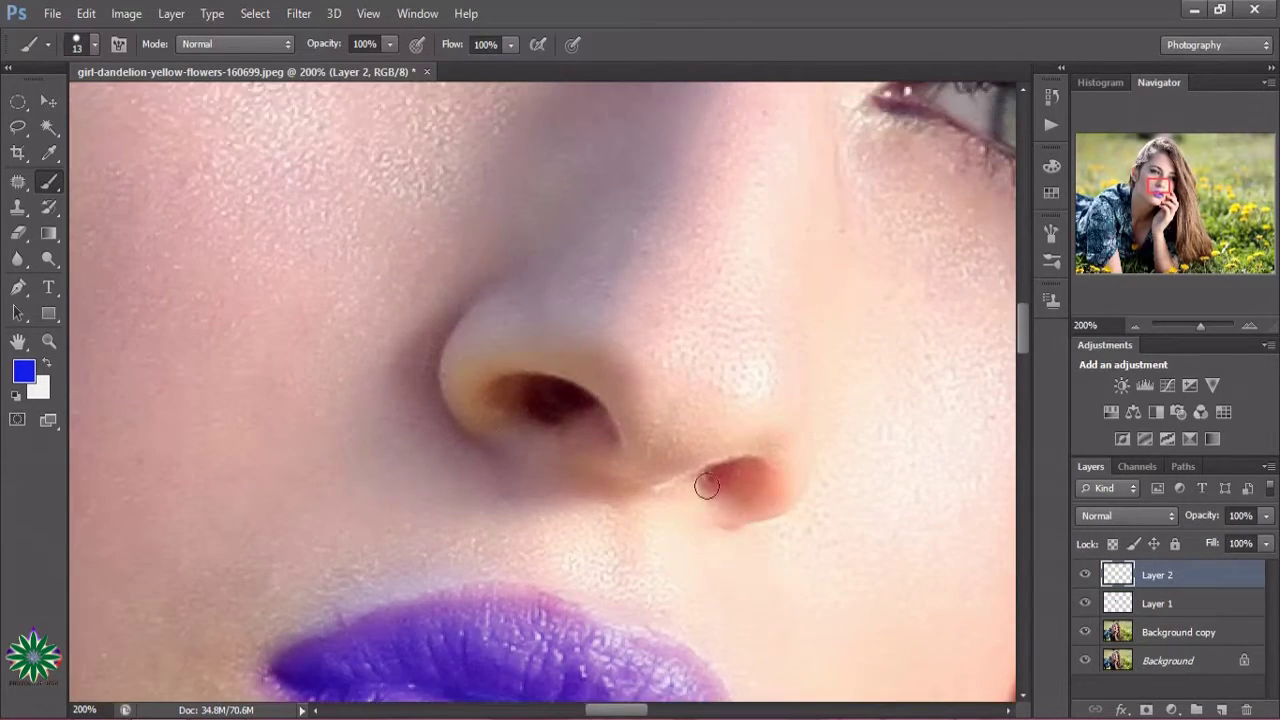
pyautogui.click(49, 341)
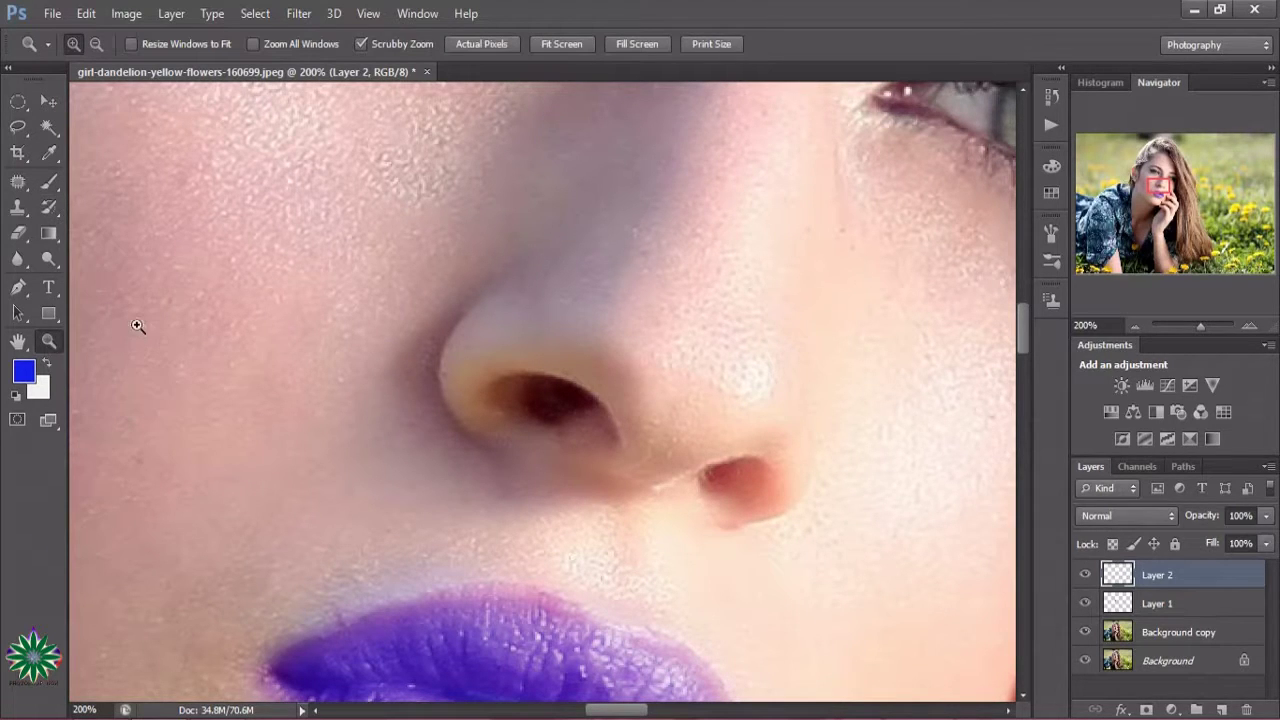
pyautogui.click(96, 43)
pyautogui.click(470, 388)
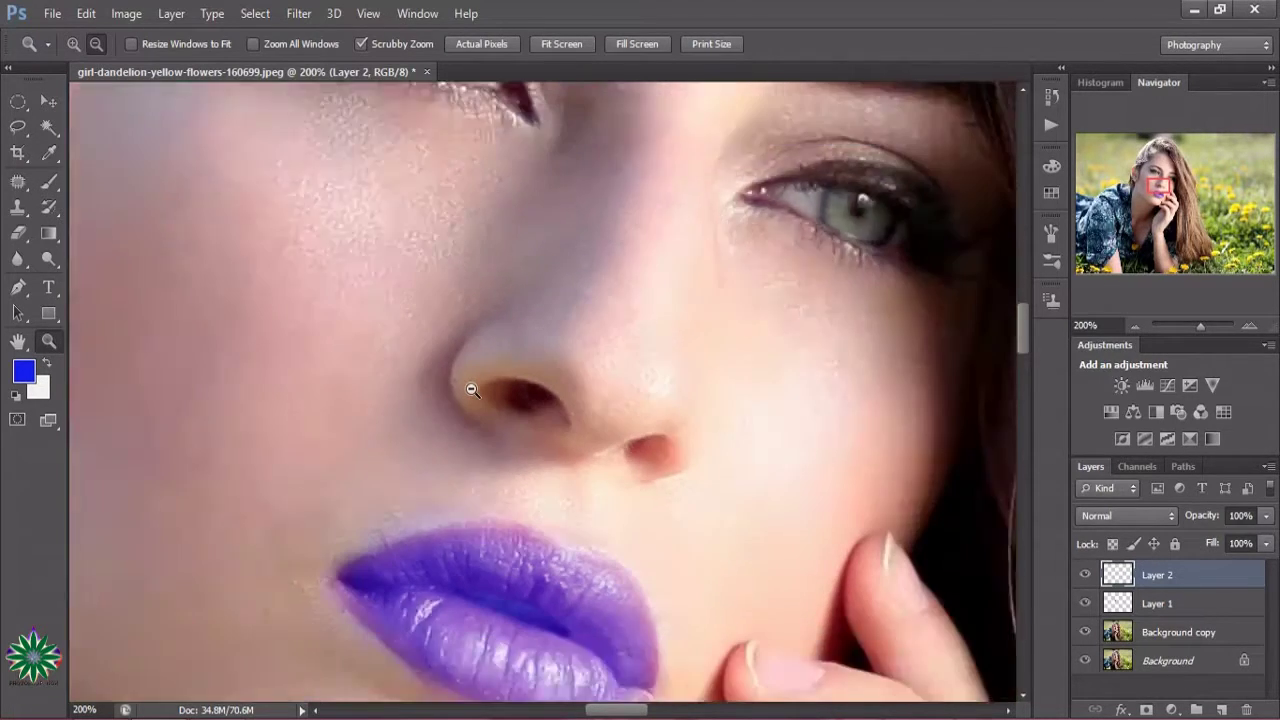
# Paint filled blue triangles on the left and right cheeks
pyautogui.click(42, 193)
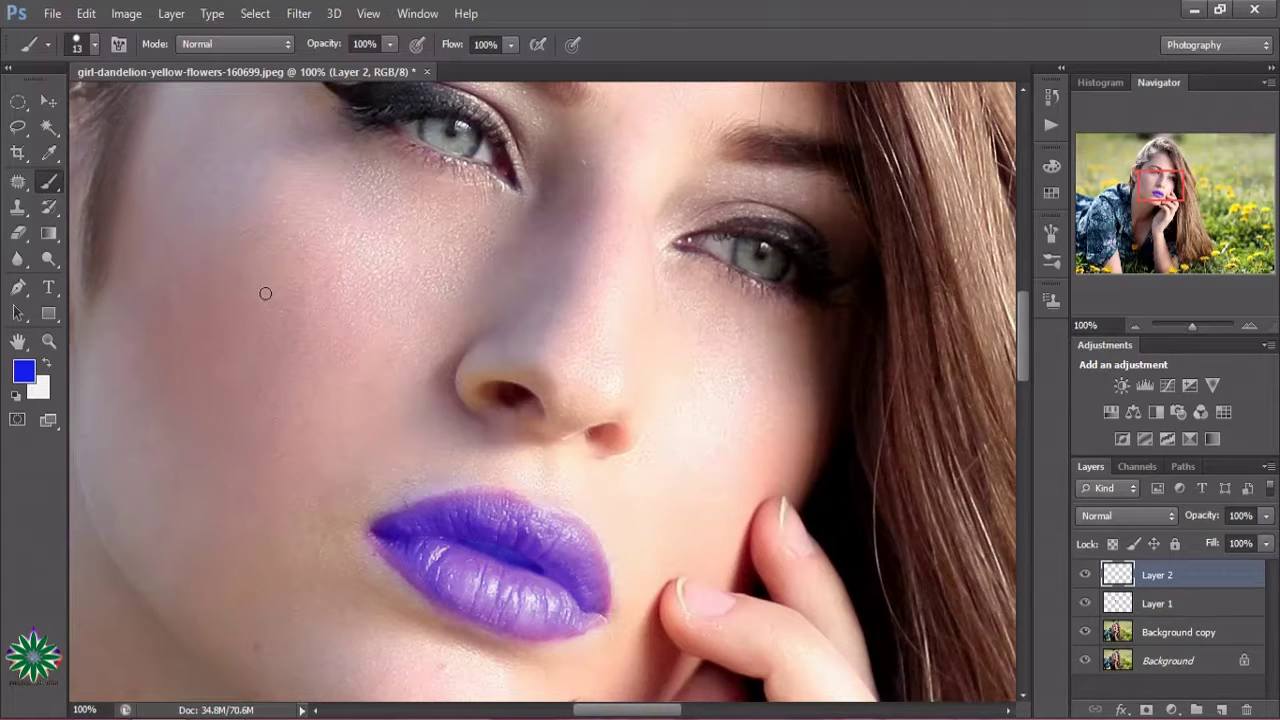
pyautogui.moveTo(251, 246)
pyautogui.mouseDown()
pyautogui.moveTo(391, 349)
pyautogui.moveTo(255, 238)
pyautogui.moveTo(268, 423)
pyautogui.moveTo(381, 355)
pyautogui.moveTo(366, 292)
pyautogui.moveTo(281, 251)
pyautogui.moveTo(290, 412)
pyautogui.moveTo(388, 340)
pyautogui.moveTo(292, 380)
pyautogui.mouseUp()
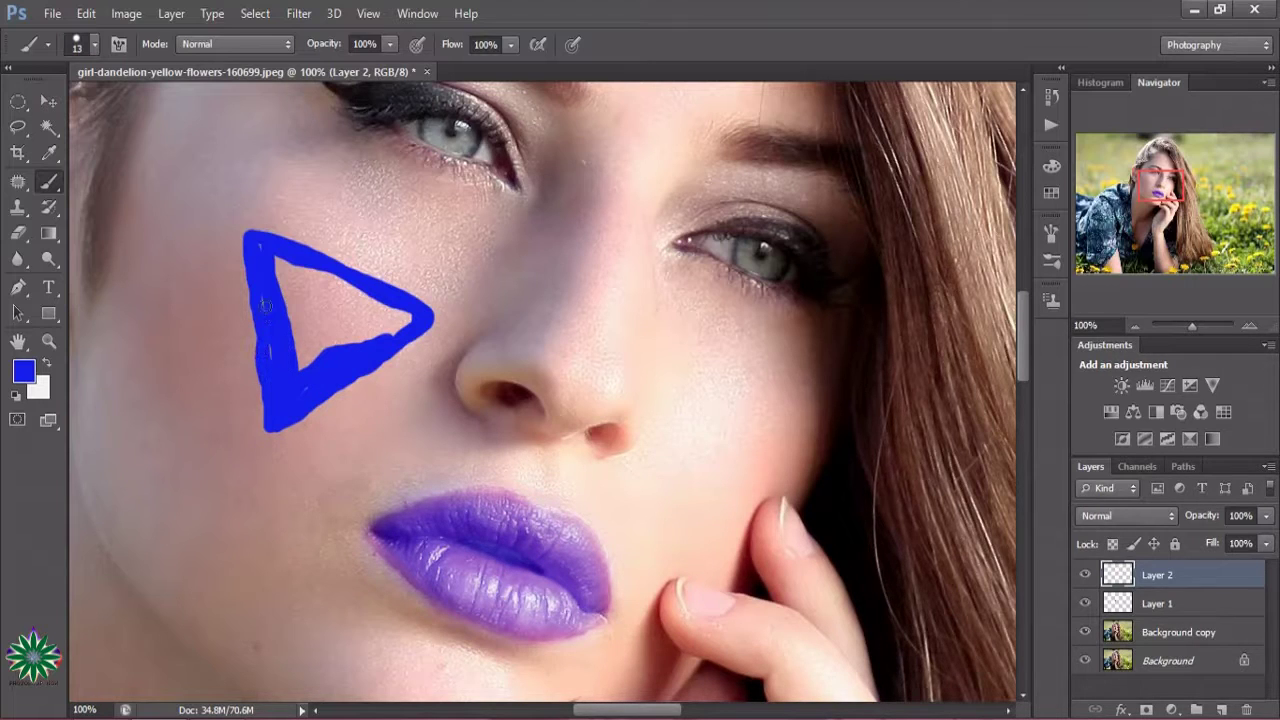
pyautogui.moveTo(271, 357)
pyautogui.mouseDown()
pyautogui.moveTo(284, 300)
pyautogui.moveTo(300, 360)
pyautogui.moveTo(330, 310)
pyautogui.moveTo(325, 353)
pyautogui.moveTo(395, 318)
pyautogui.moveTo(410, 330)
pyautogui.moveTo(304, 318)
pyautogui.moveTo(292, 268)
pyautogui.moveTo(357, 322)
pyautogui.mouseUp()
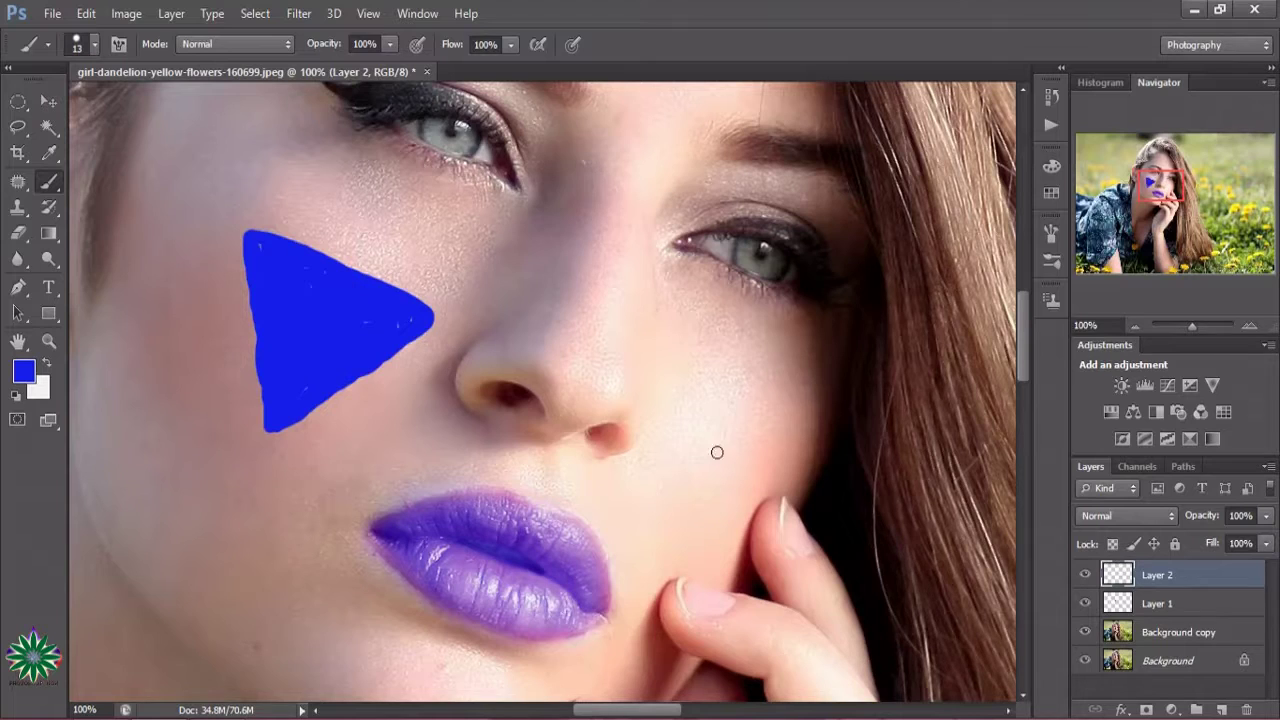
pyautogui.moveTo(687, 371)
pyautogui.mouseDown()
pyautogui.moveTo(692, 492)
pyautogui.moveTo(800, 445)
pyautogui.moveTo(697, 381)
pyautogui.moveTo(704, 478)
pyautogui.mouseUp()
pyautogui.moveTo(700, 492)
pyautogui.mouseDown()
pyautogui.moveTo(713, 462)
pyautogui.moveTo(711, 483)
pyautogui.mouseUp()
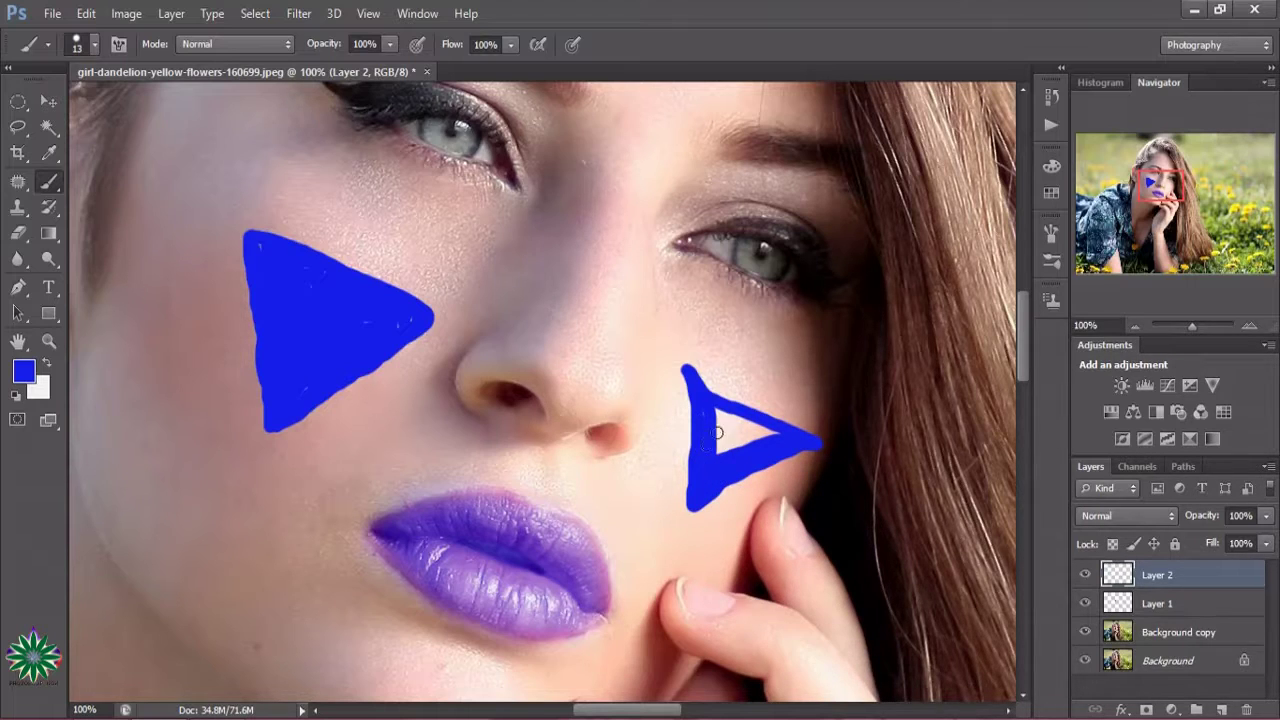
pyautogui.moveTo(717, 432)
pyautogui.mouseDown()
pyautogui.moveTo(725, 450)
pyautogui.moveTo(763, 431)
pyautogui.moveTo(724, 425)
pyautogui.mouseUp()
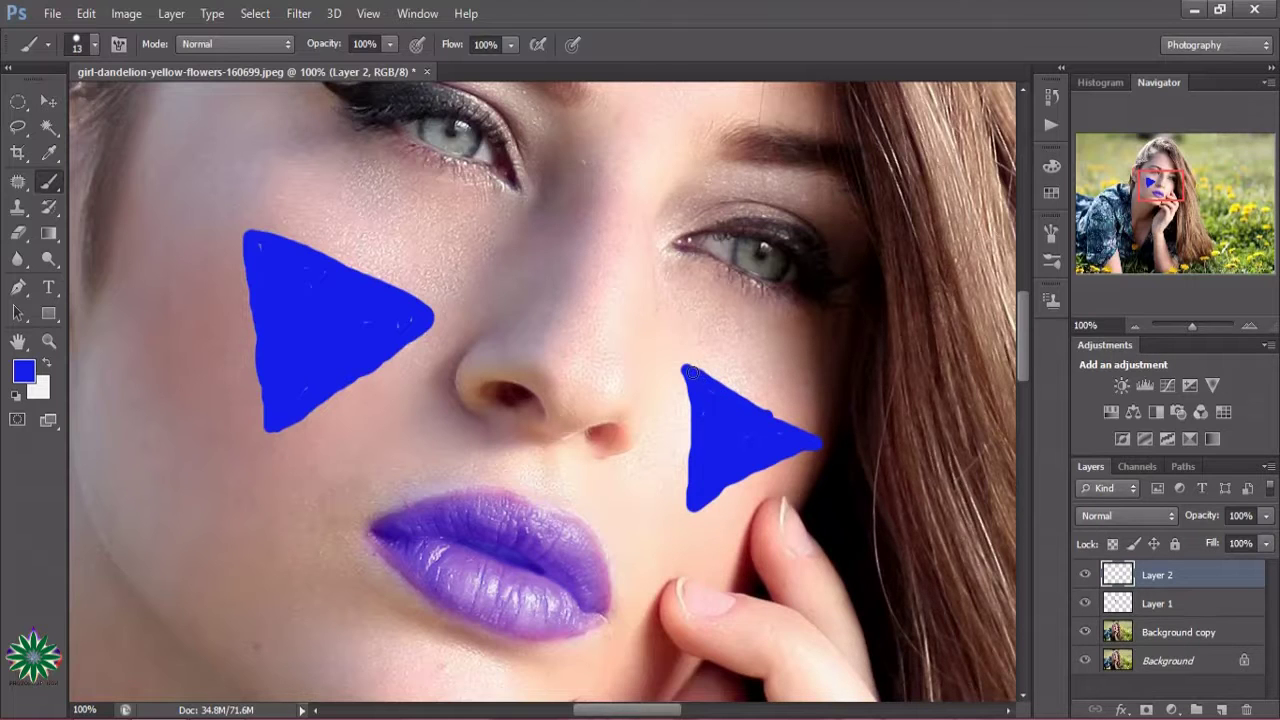
pyautogui.click(295, 13)
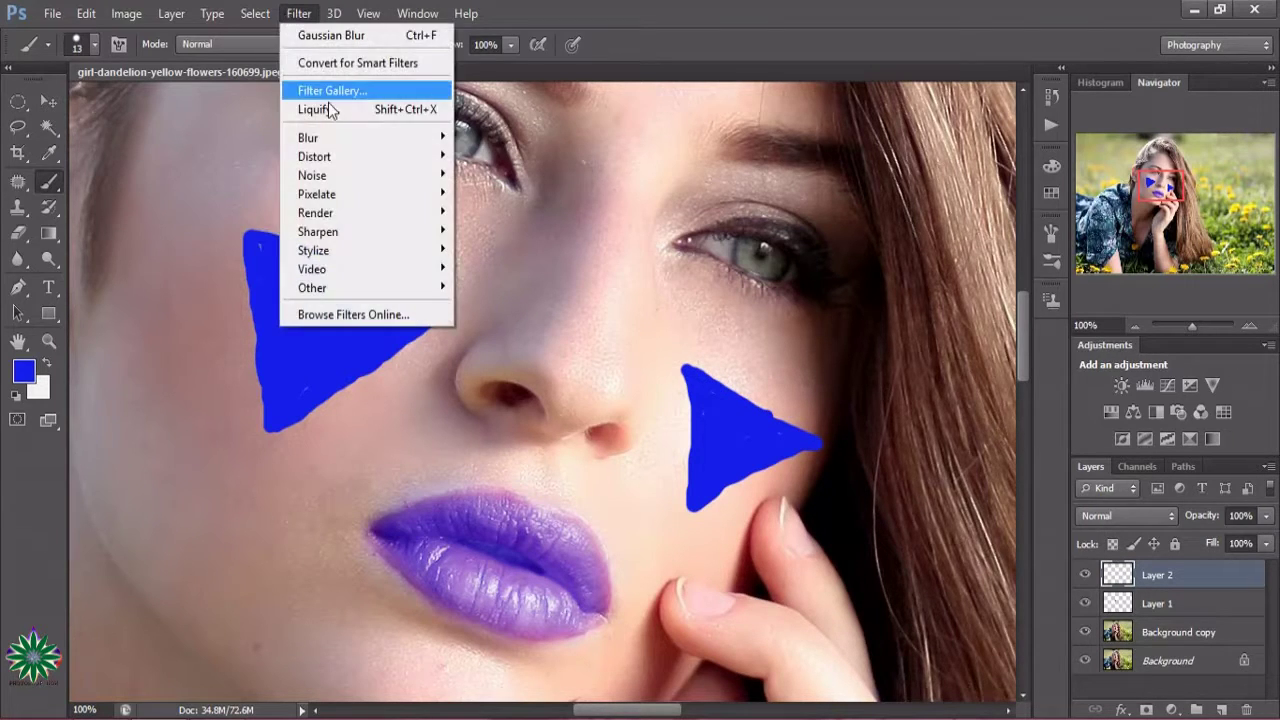
pyautogui.moveTo(308, 137)
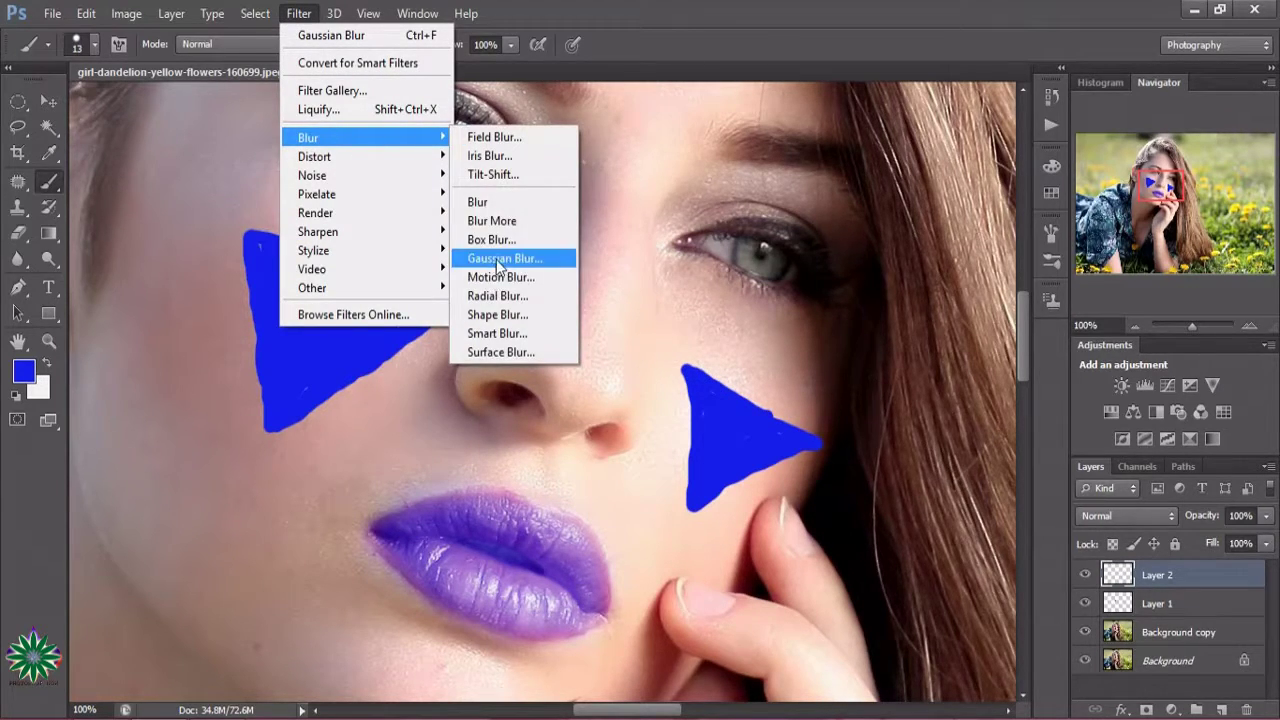
# Blur the cheek triangles with a Gaussian Blur of about 38.7 pixels
pyautogui.click(497, 258)
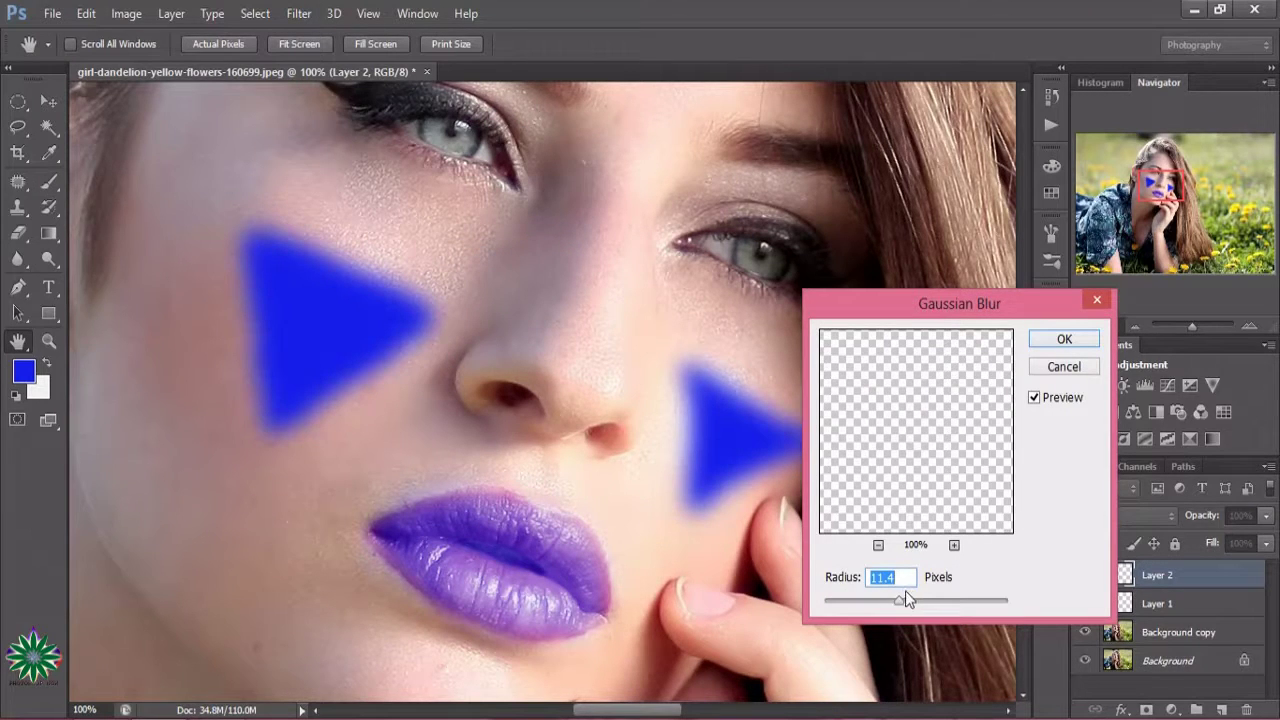
pyautogui.moveTo(892, 602); pyautogui.dragTo(899, 602)
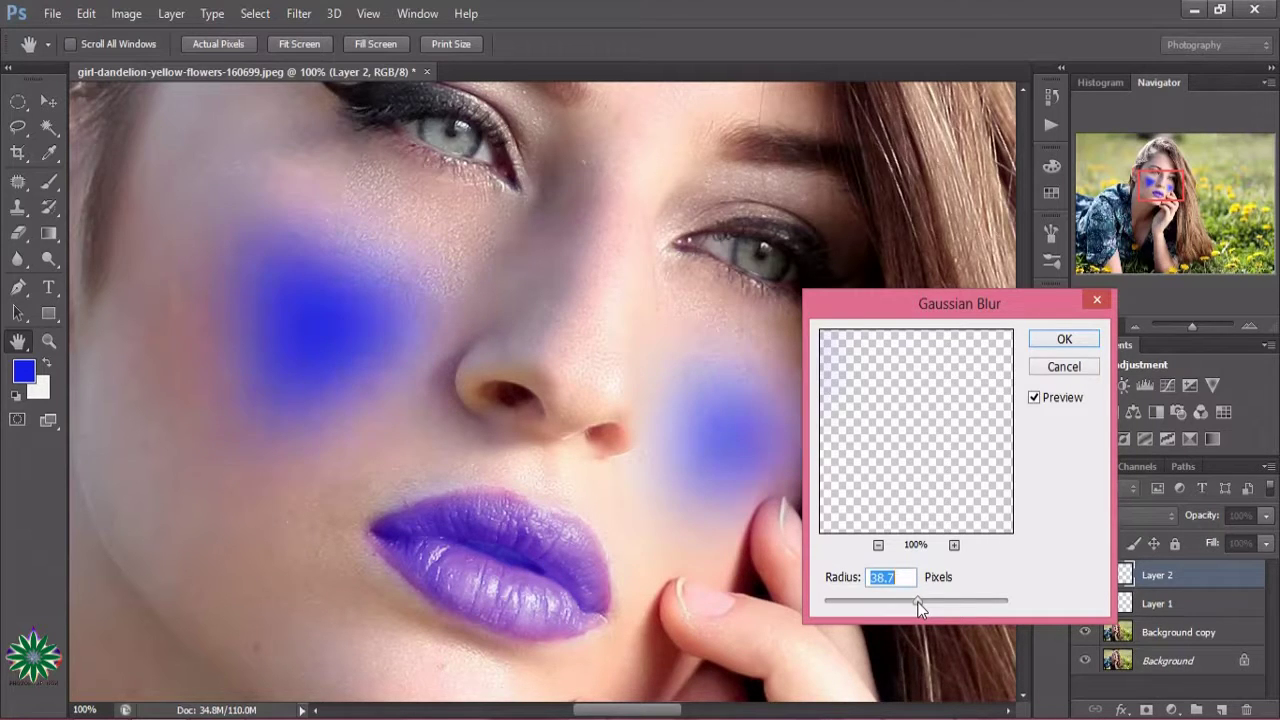
pyautogui.click(1040, 345)
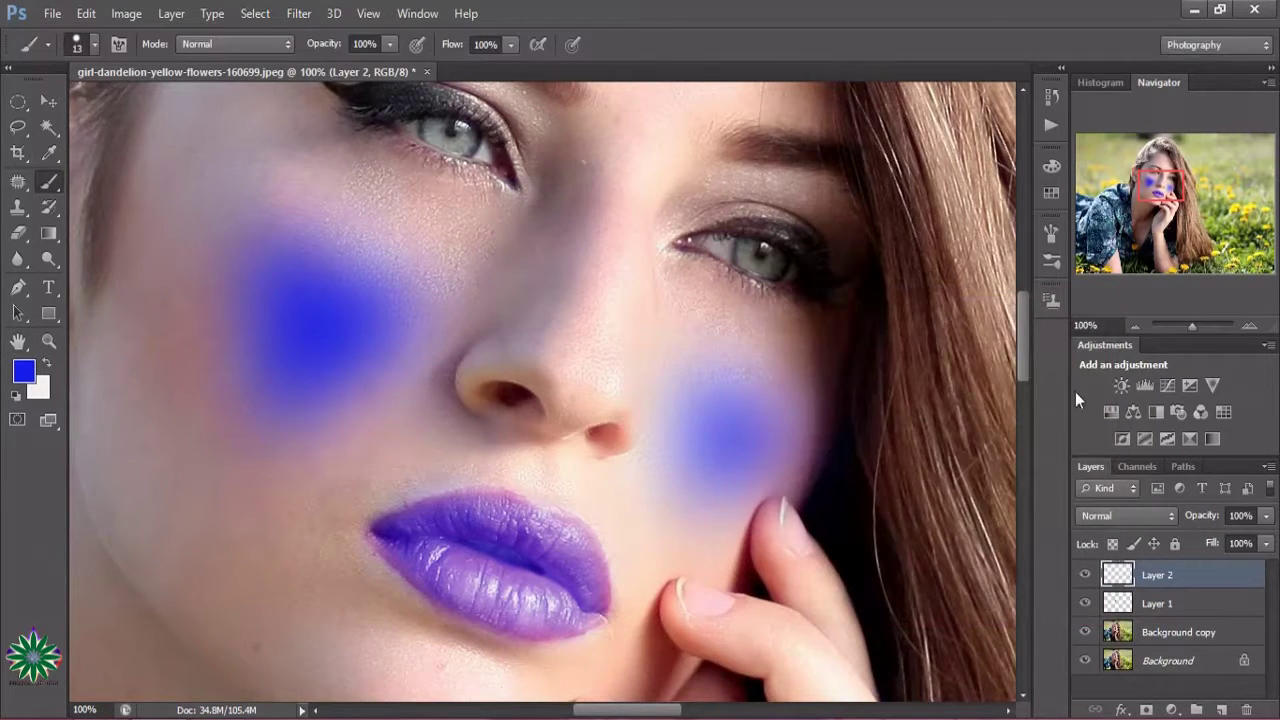
# Try Color, Soft Light, Overlay, Difference and Screen blending on Layer 2
pyautogui.click(1140, 515)
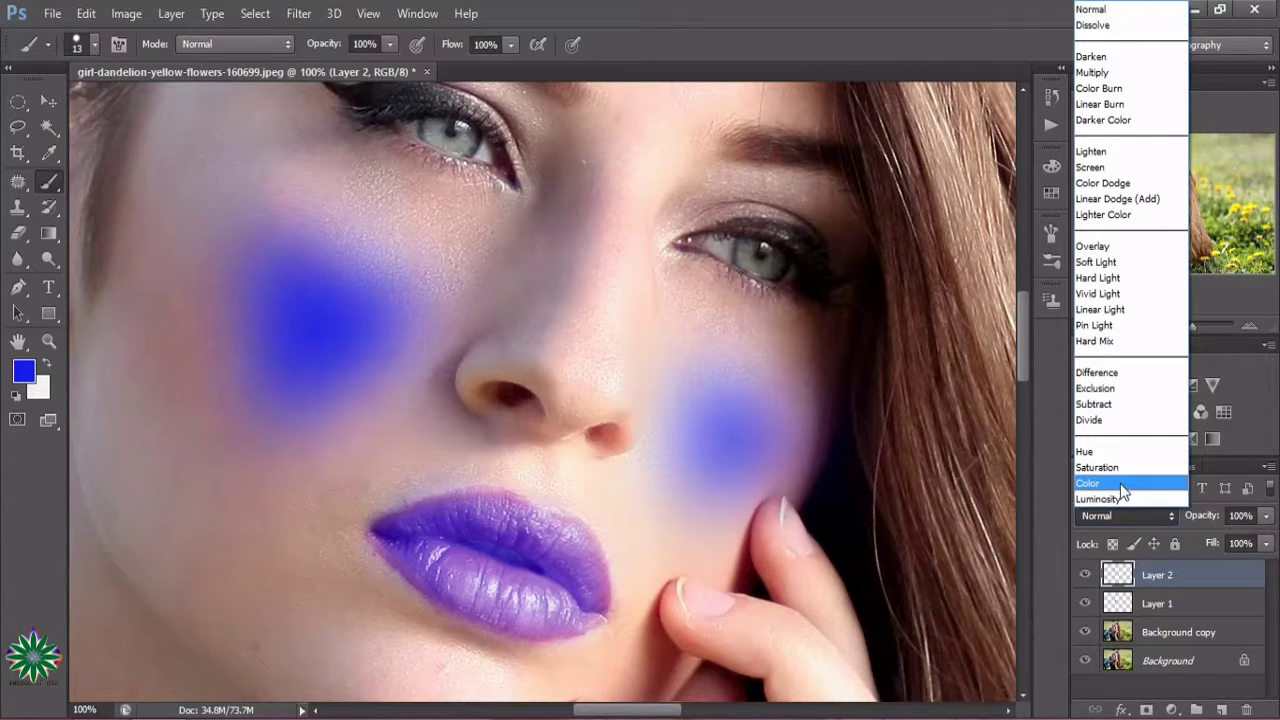
pyautogui.click(1119, 481)
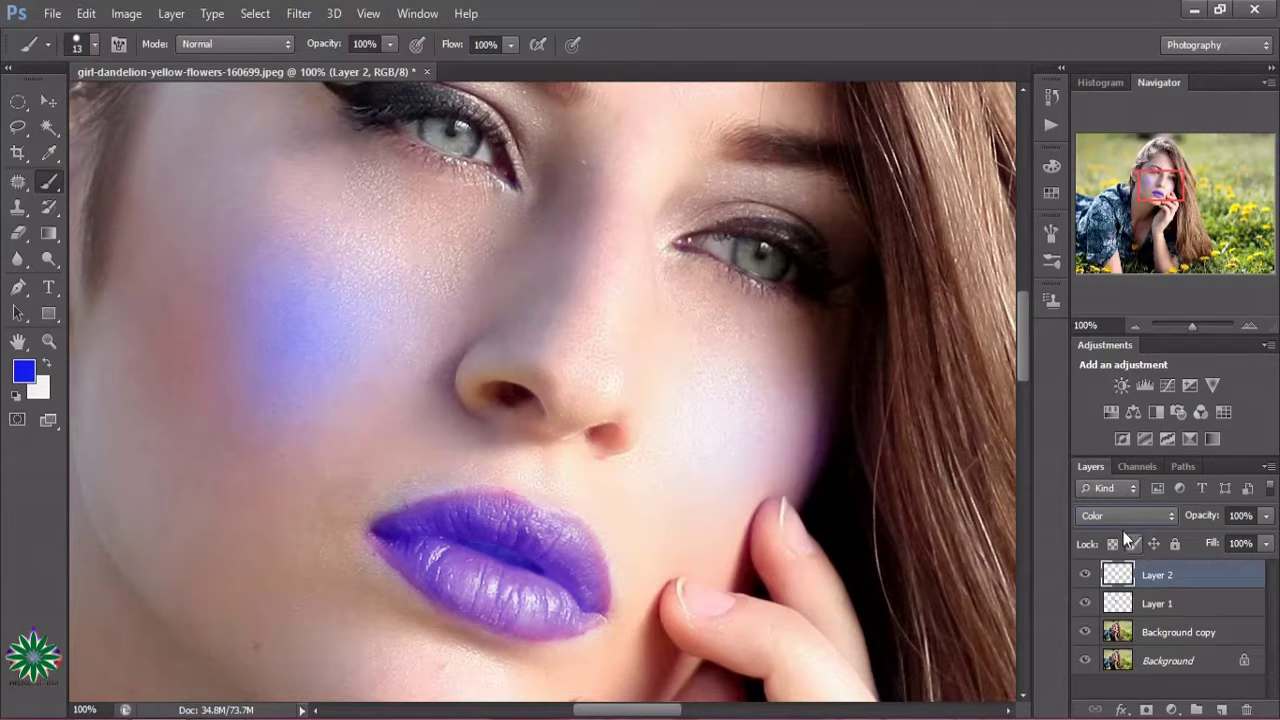
pyautogui.click(1149, 514)
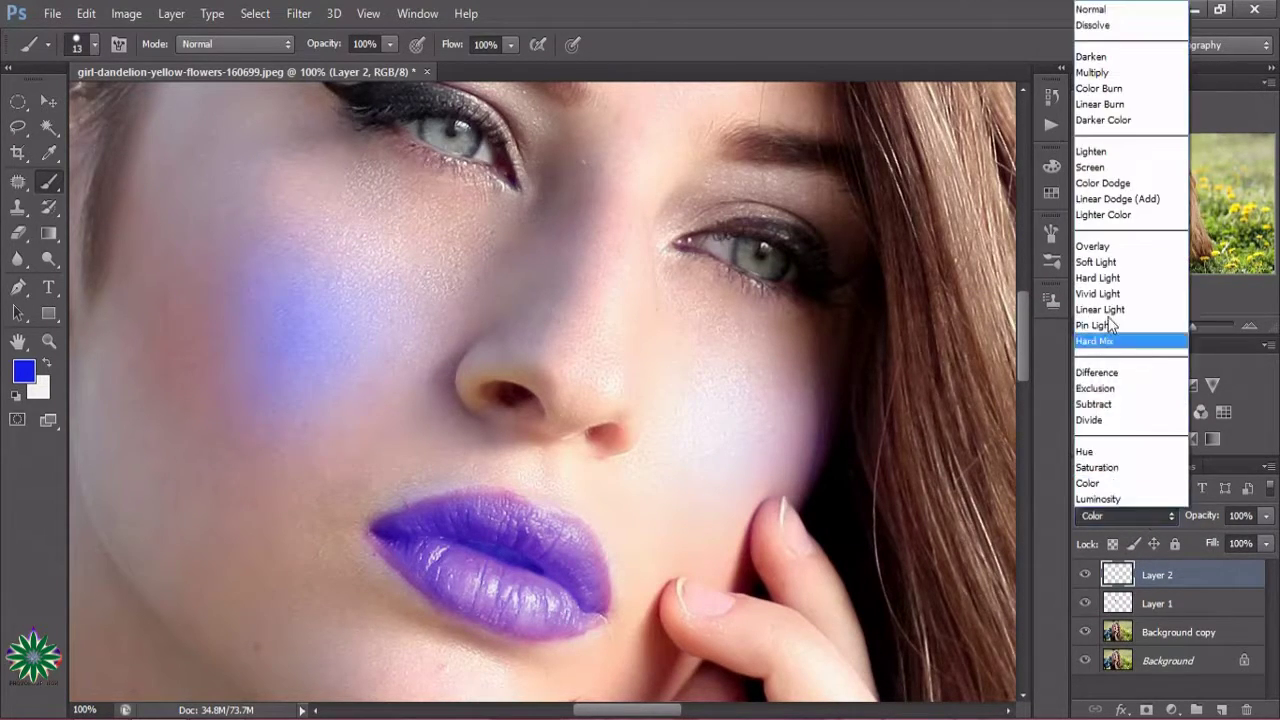
pyautogui.click(1098, 257)
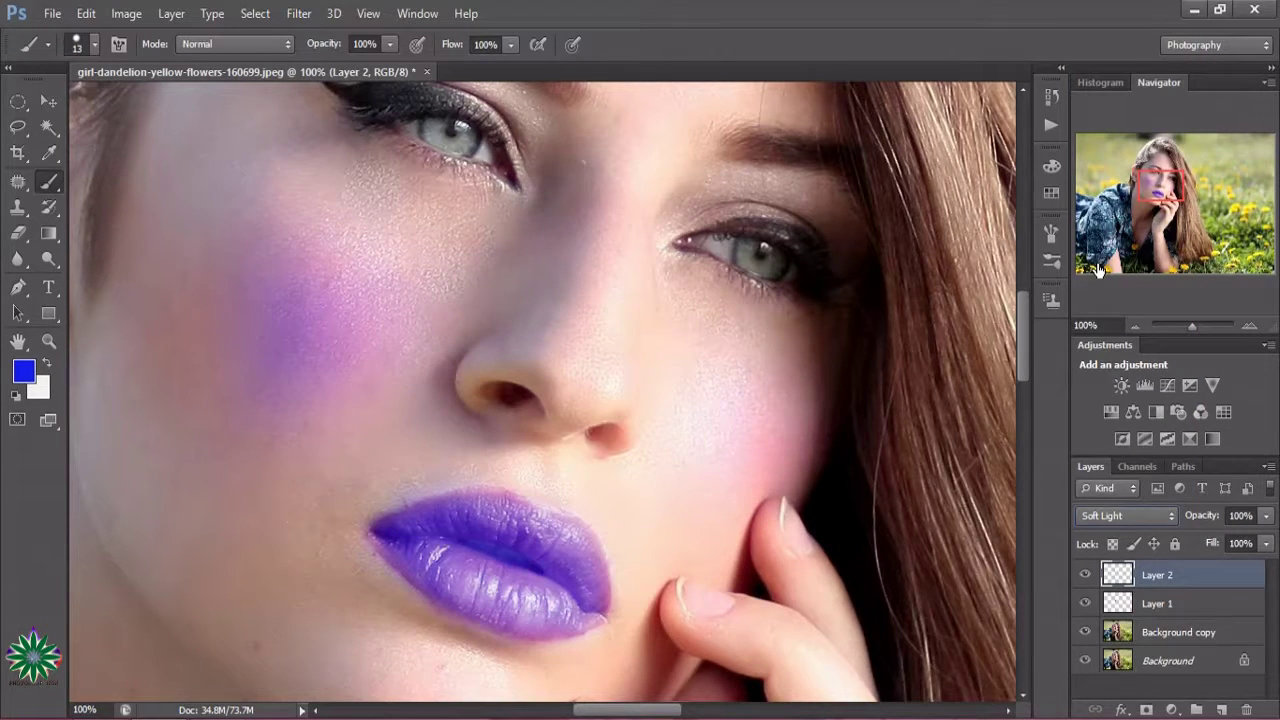
pyautogui.click(1160, 515)
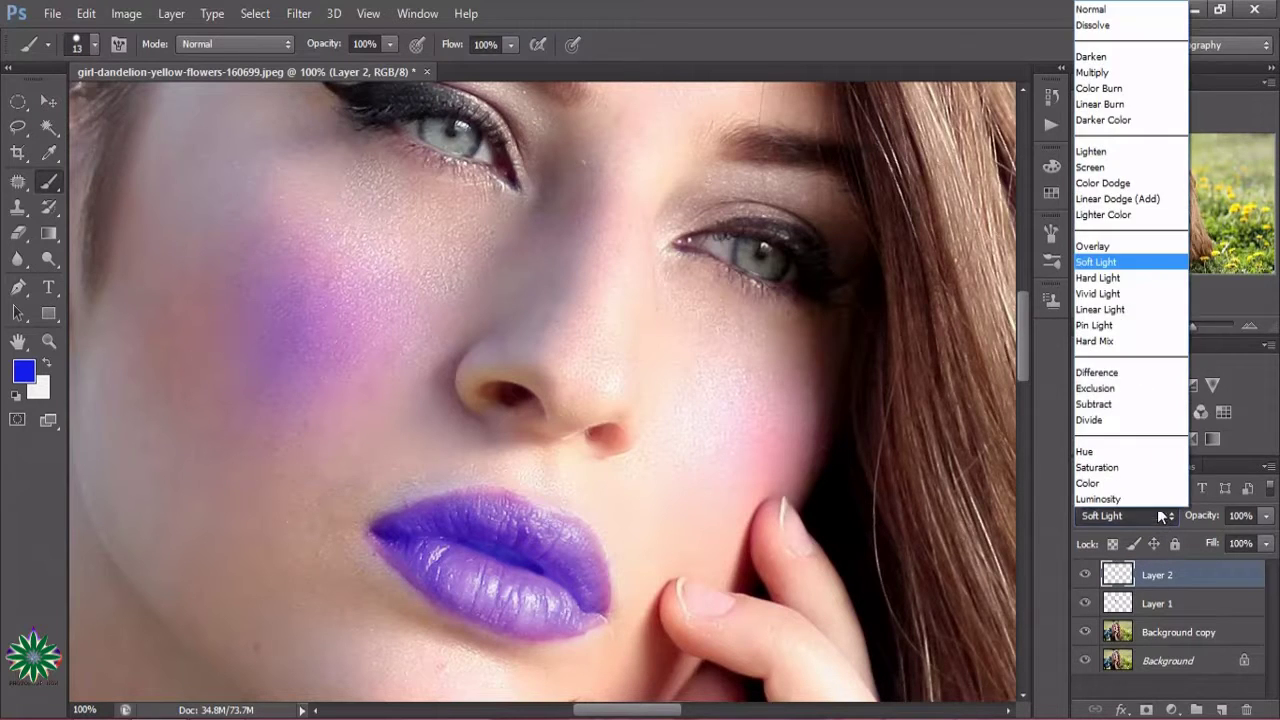
pyautogui.click(1097, 246)
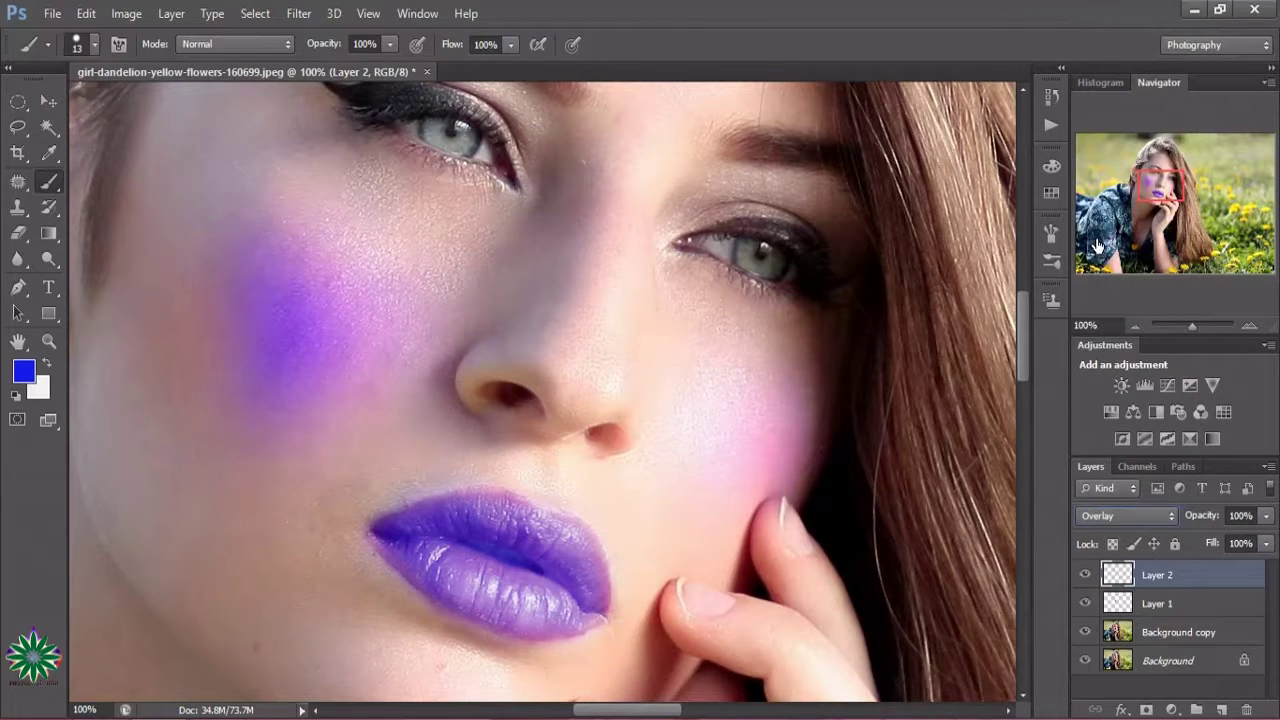
pyautogui.click(1149, 517)
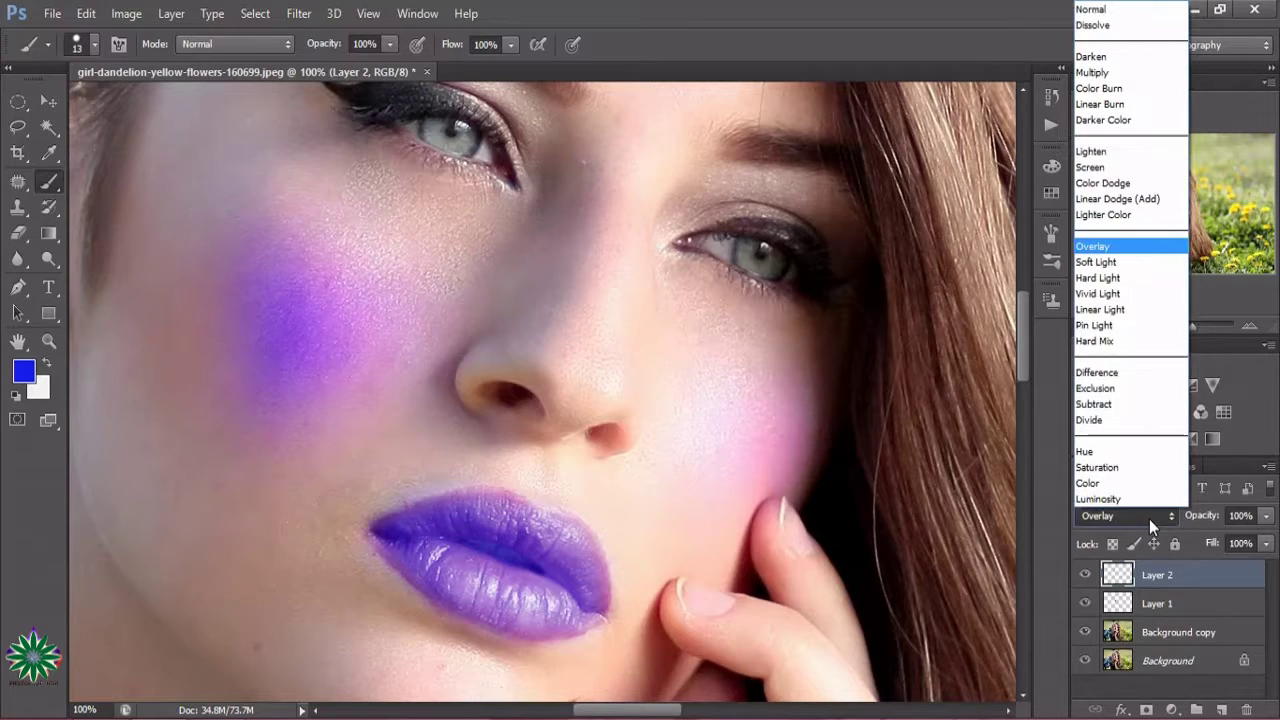
pyautogui.click(1104, 372)
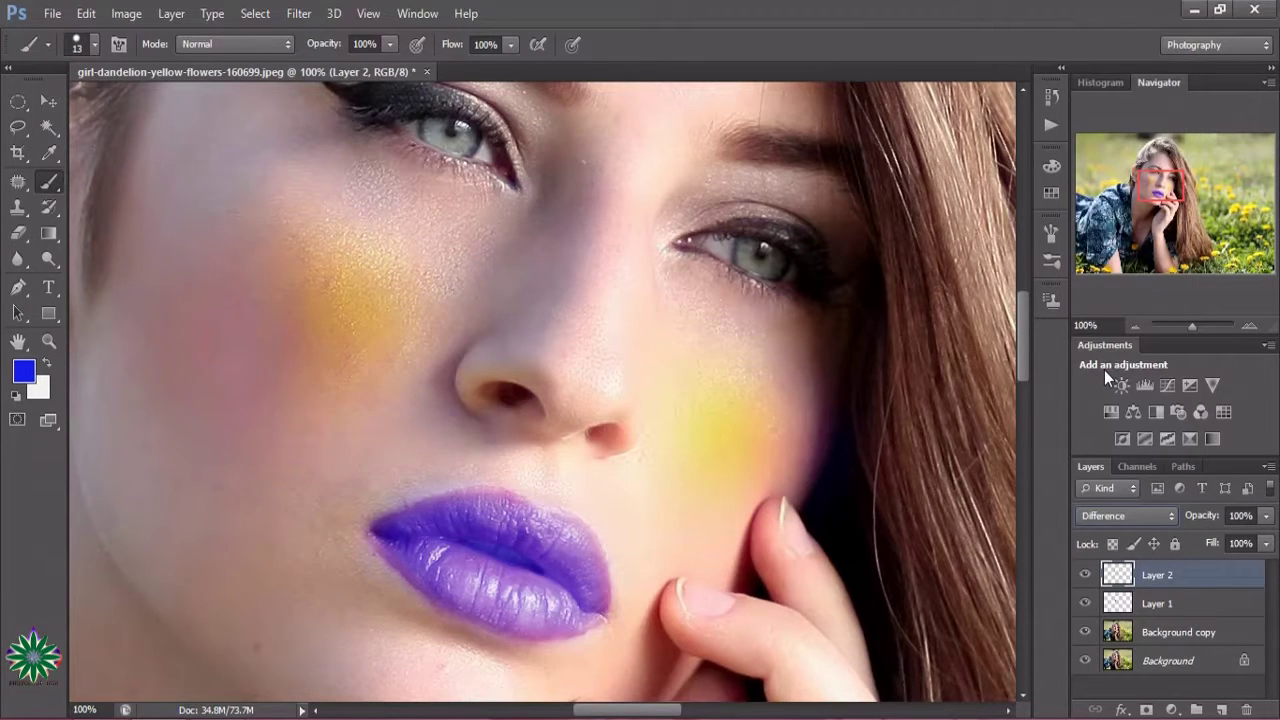
pyautogui.click(1140, 516)
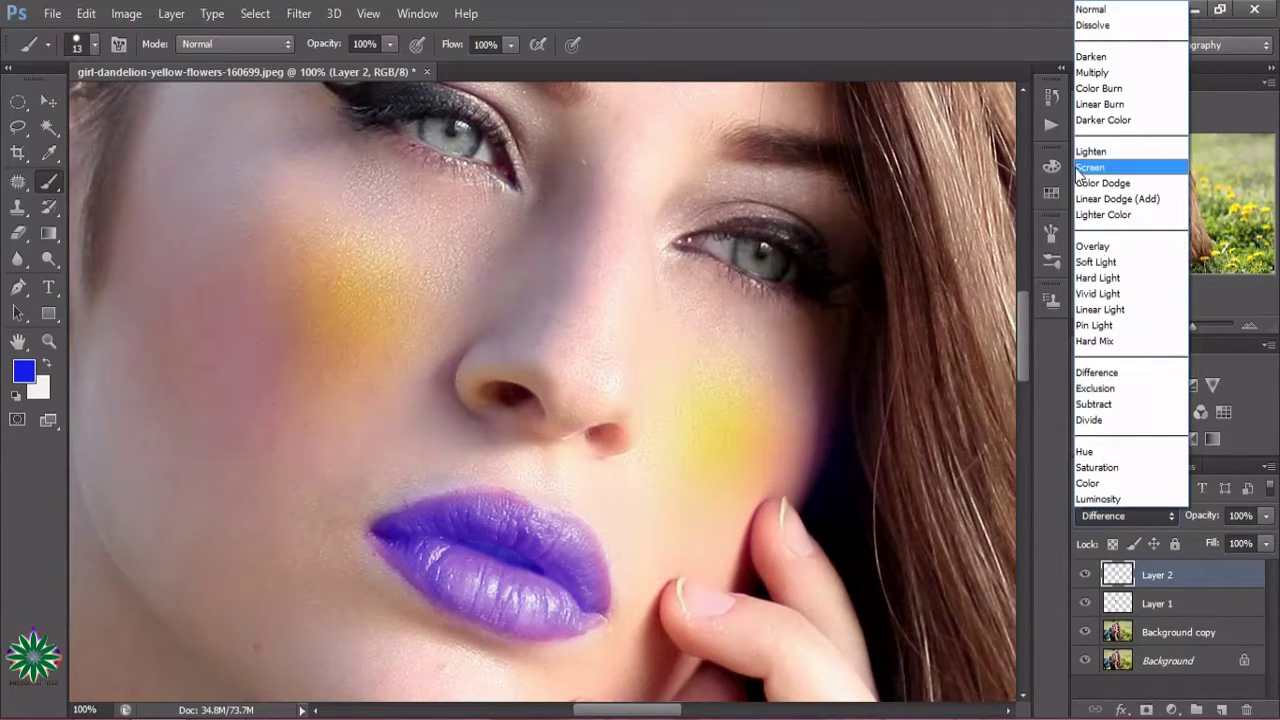
pyautogui.click(1090, 167)
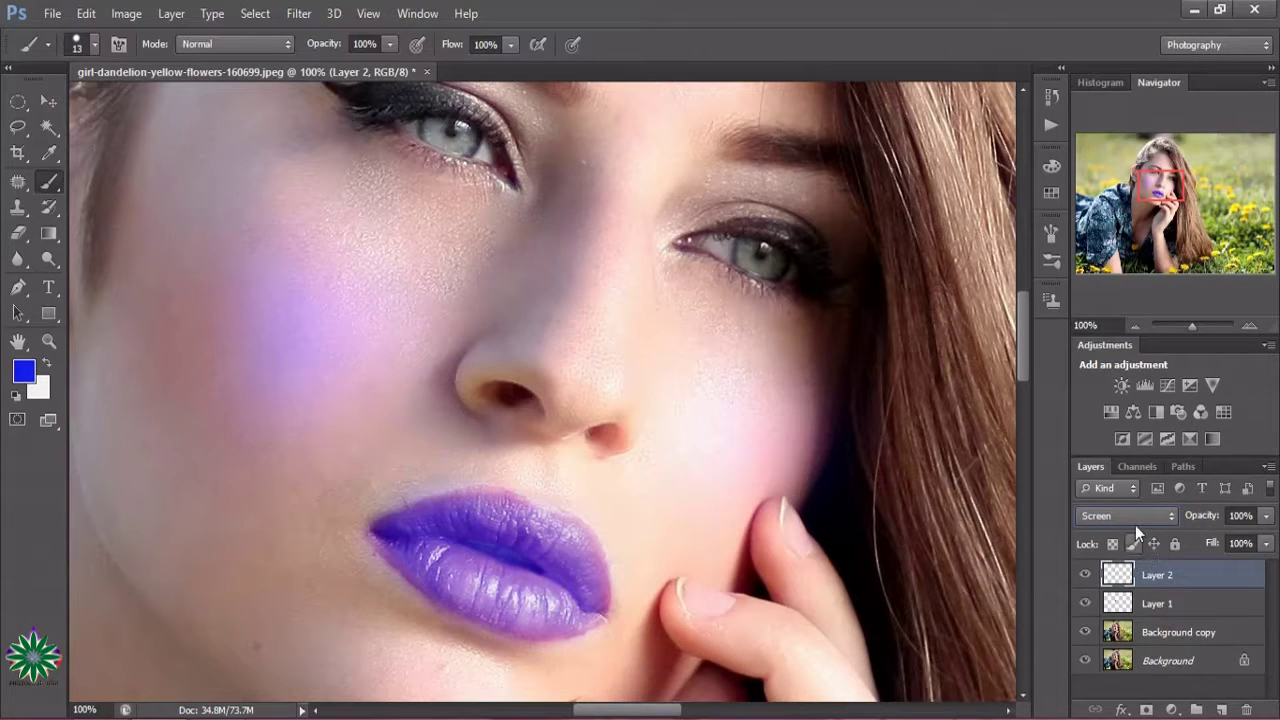
# Cycle through Dissolve, Linear Burn and Darker Color, then settle Layer 2 on Soft Light
pyautogui.scroll(5, 1096, 523)
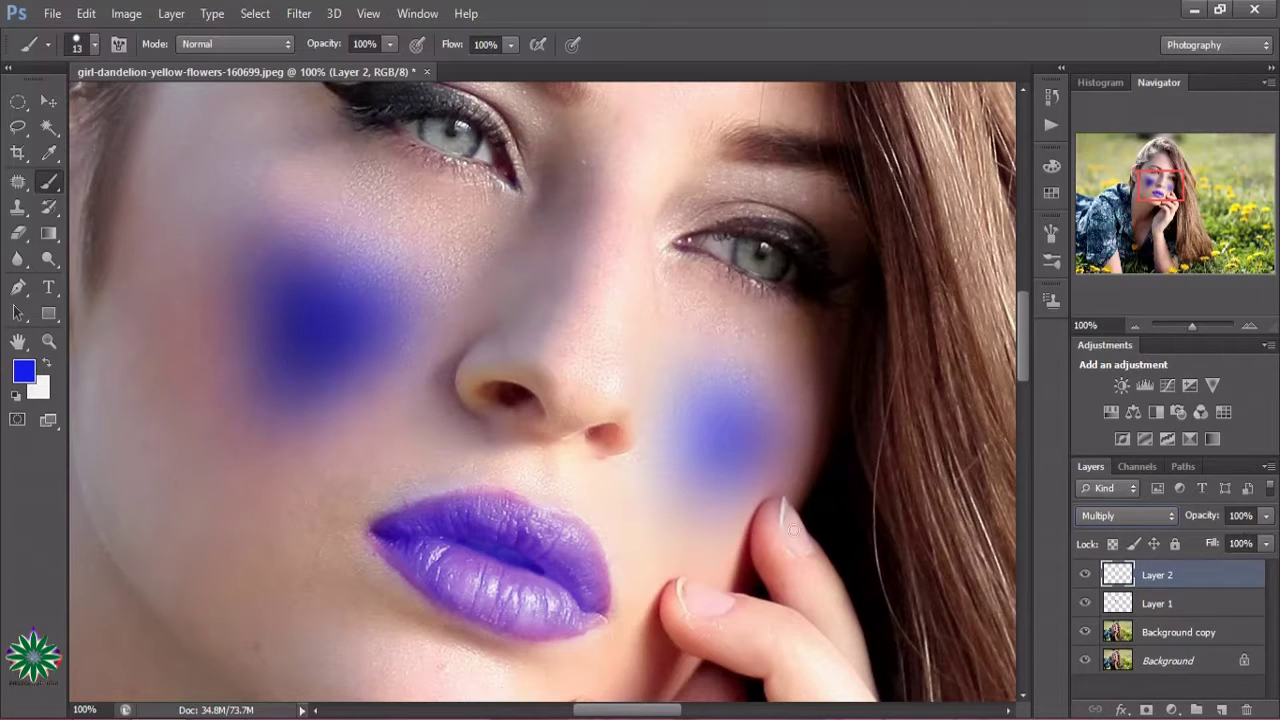
pyautogui.press('Up')
pyautogui.press('Up')
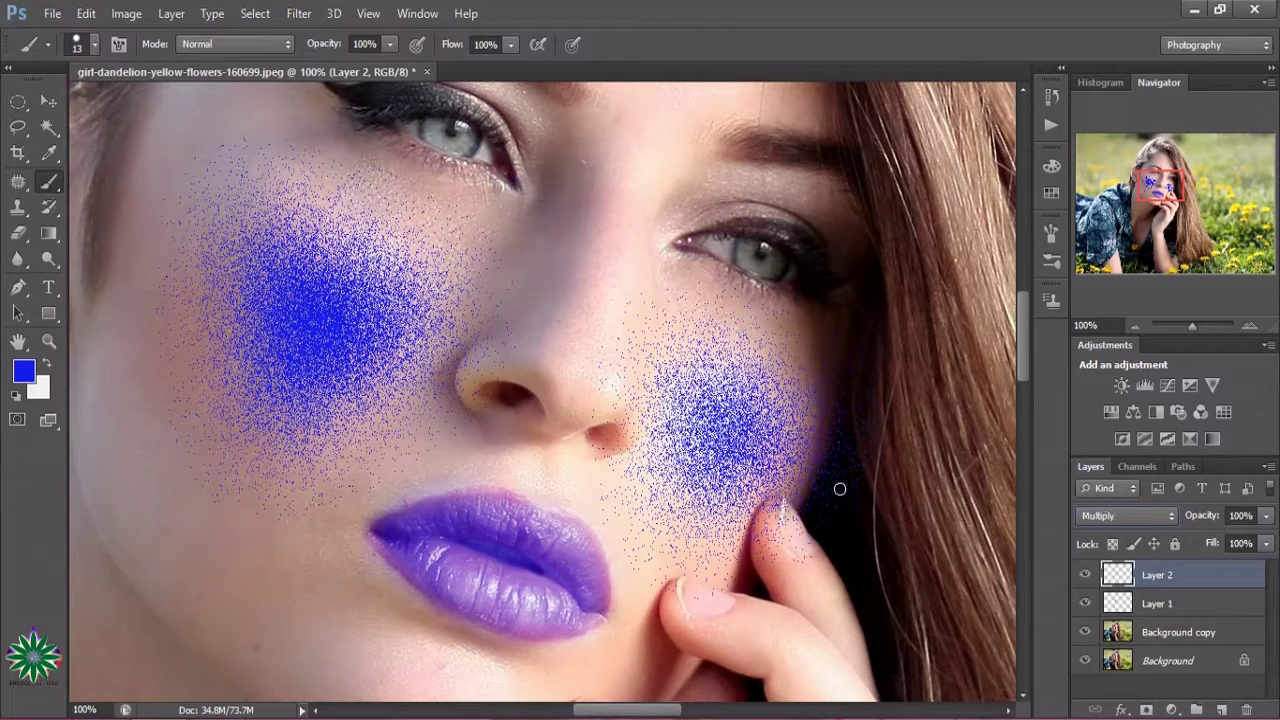
pyautogui.press('Down')
pyautogui.press('Down')
pyautogui.press('Down')
pyautogui.press('Down')
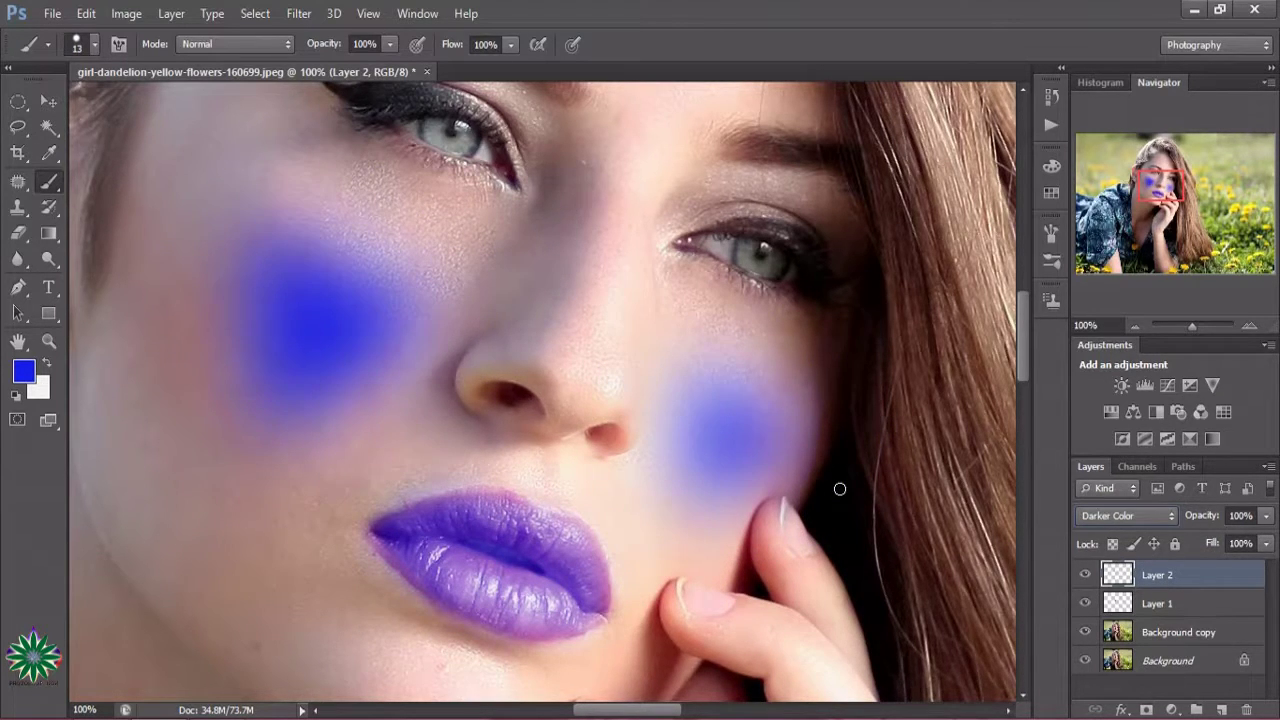
pyautogui.press('Down')
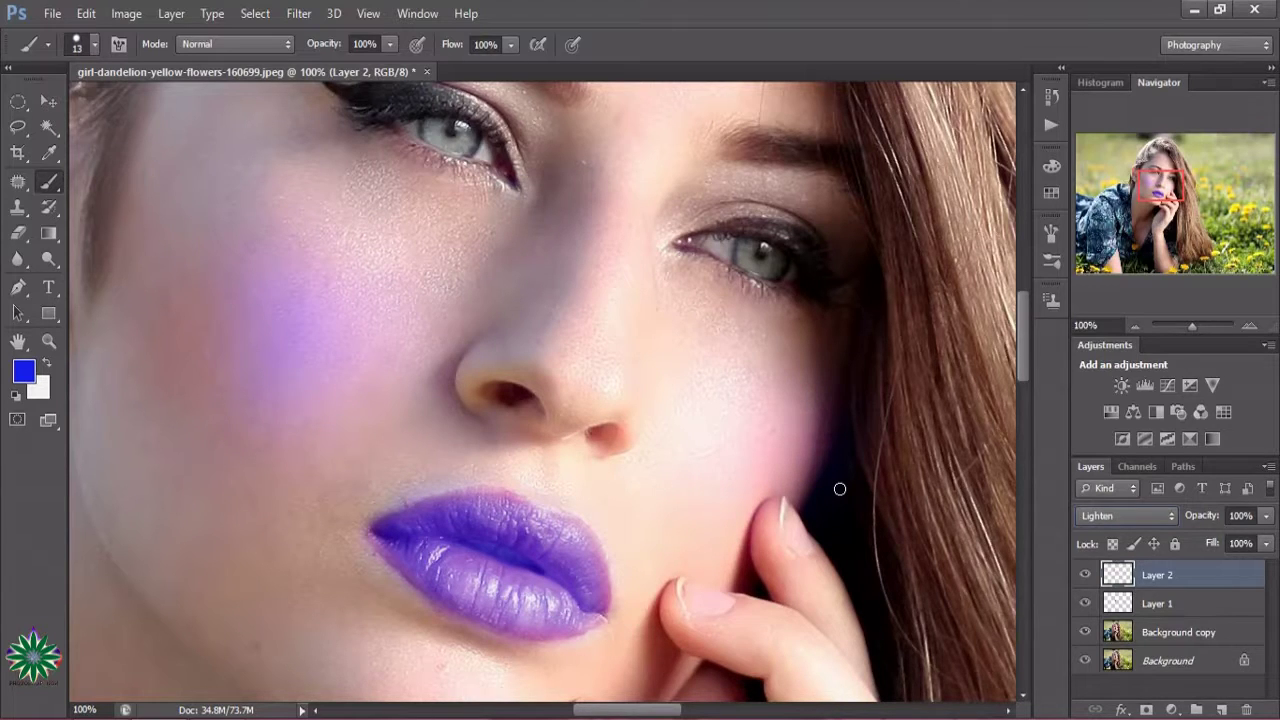
pyautogui.click(1119, 512)
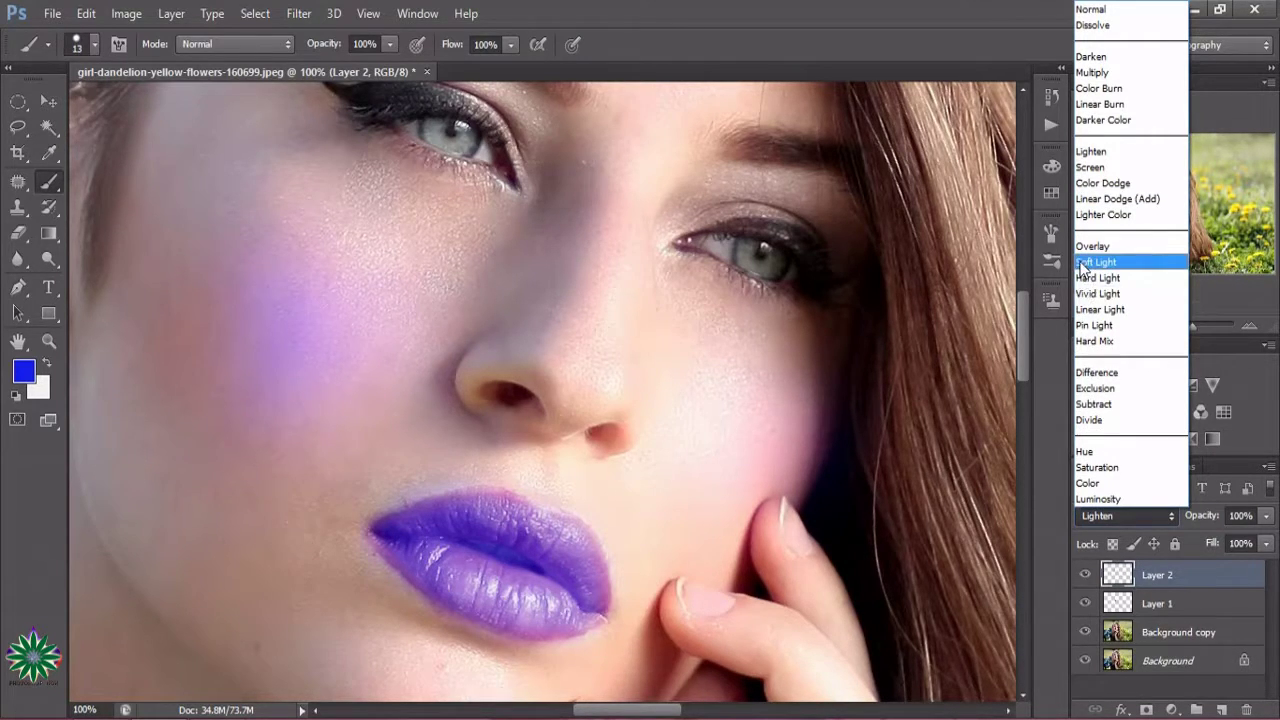
pyautogui.click(1081, 263)
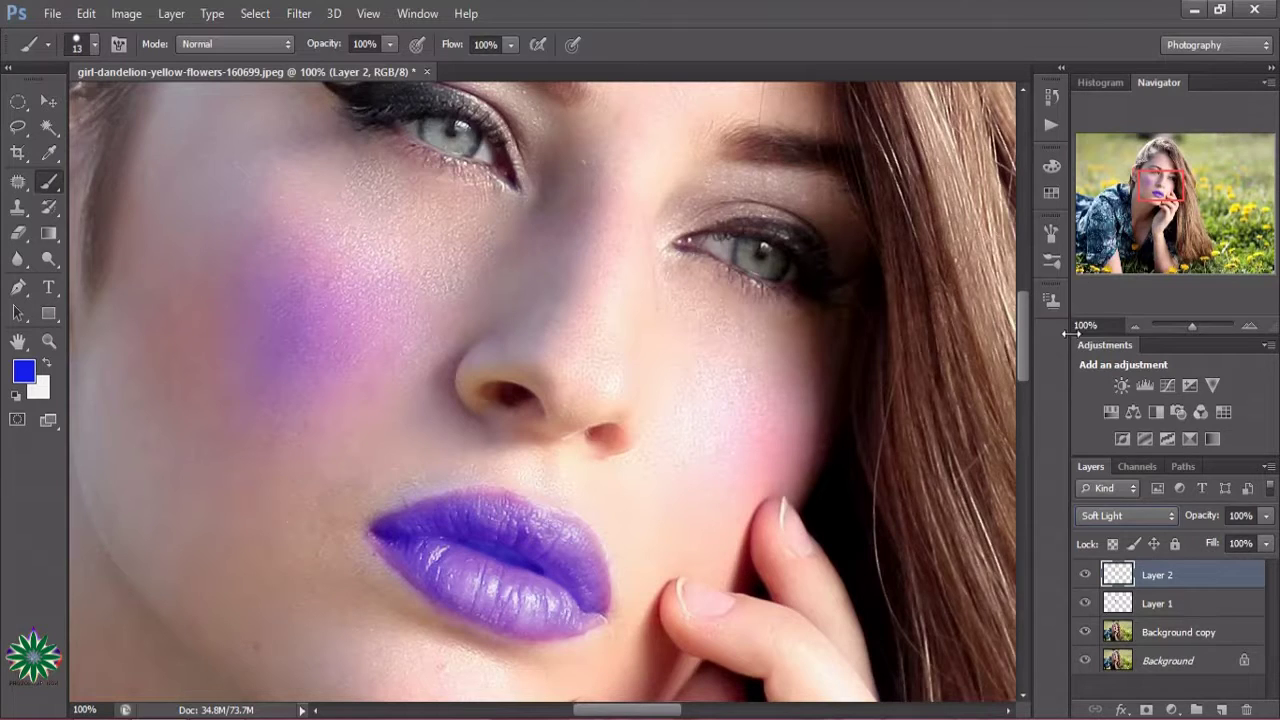
pyautogui.moveTo(1026, 355); pyautogui.dragTo(1023, 324)
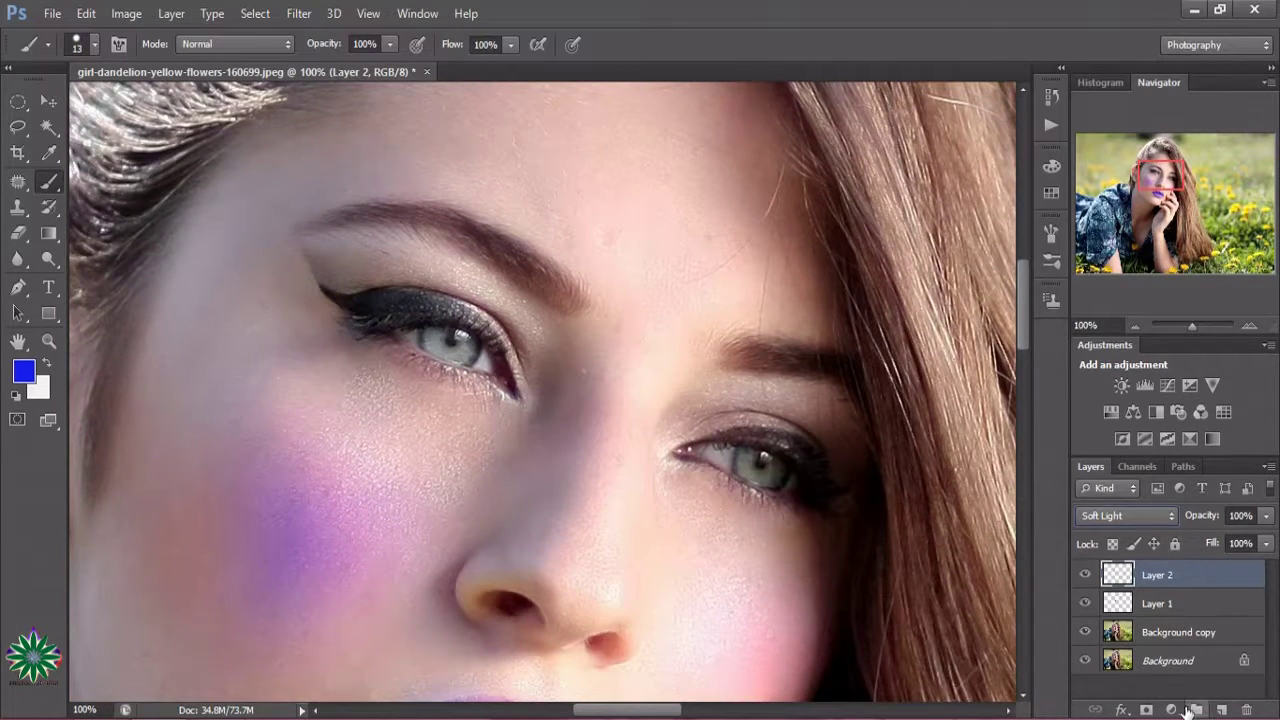
# Add Layer 3 and paint blue liner and shadow around the left and right eyes
pyautogui.click(1221, 709)
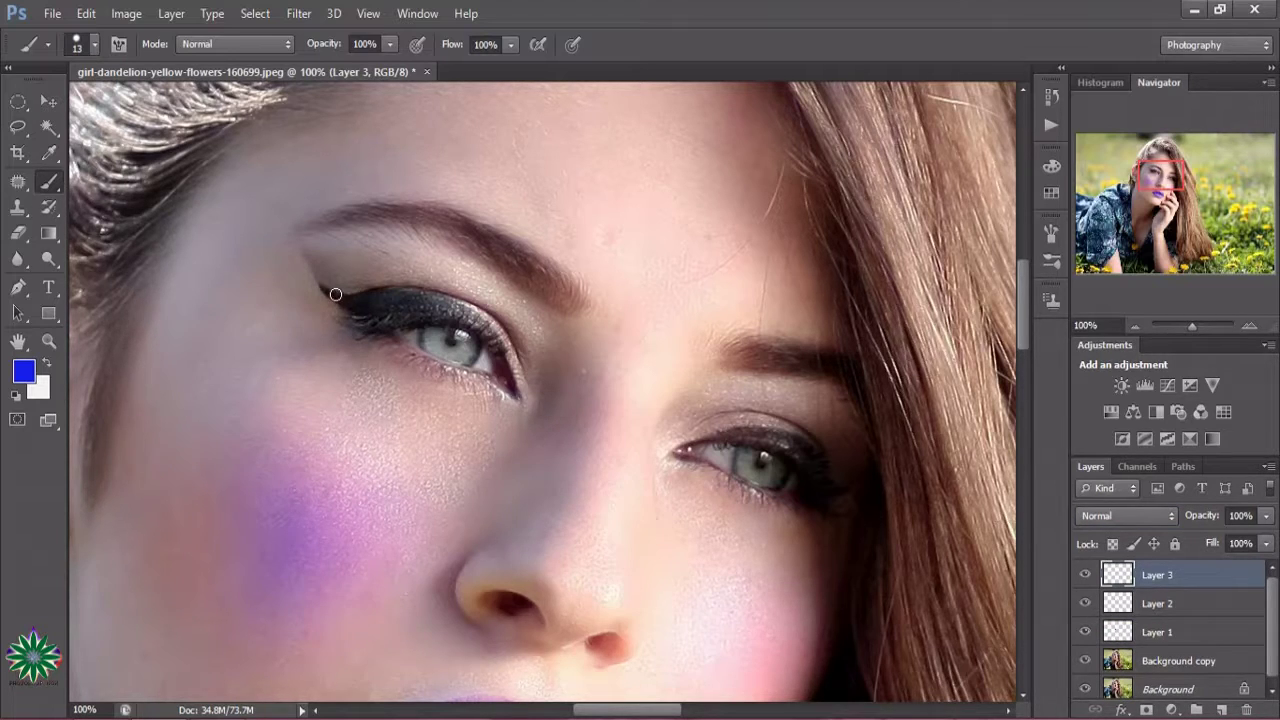
pyautogui.moveTo(381, 338)
pyautogui.mouseDown()
pyautogui.moveTo(520, 400)
pyautogui.moveTo(466, 318)
pyautogui.moveTo(361, 328)
pyautogui.moveTo(345, 322)
pyautogui.moveTo(372, 318)
pyautogui.moveTo(325, 293)
pyautogui.moveTo(410, 290)
pyautogui.moveTo(490, 322)
pyautogui.moveTo(482, 314)
pyautogui.moveTo(349, 294)
pyautogui.moveTo(452, 314)
pyautogui.moveTo(371, 303)
pyautogui.mouseUp()
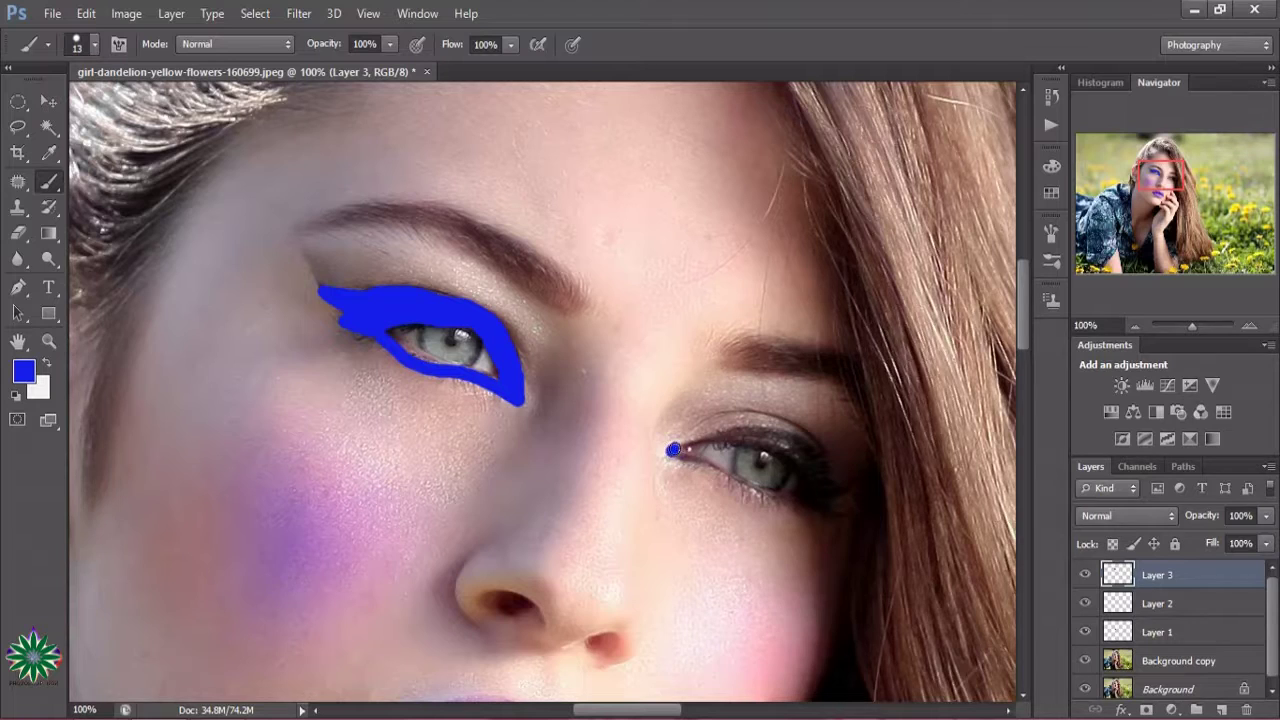
pyautogui.moveTo(673, 450)
pyautogui.mouseDown()
pyautogui.moveTo(752, 433)
pyautogui.moveTo(802, 464)
pyautogui.moveTo(820, 504)
pyautogui.mouseUp()
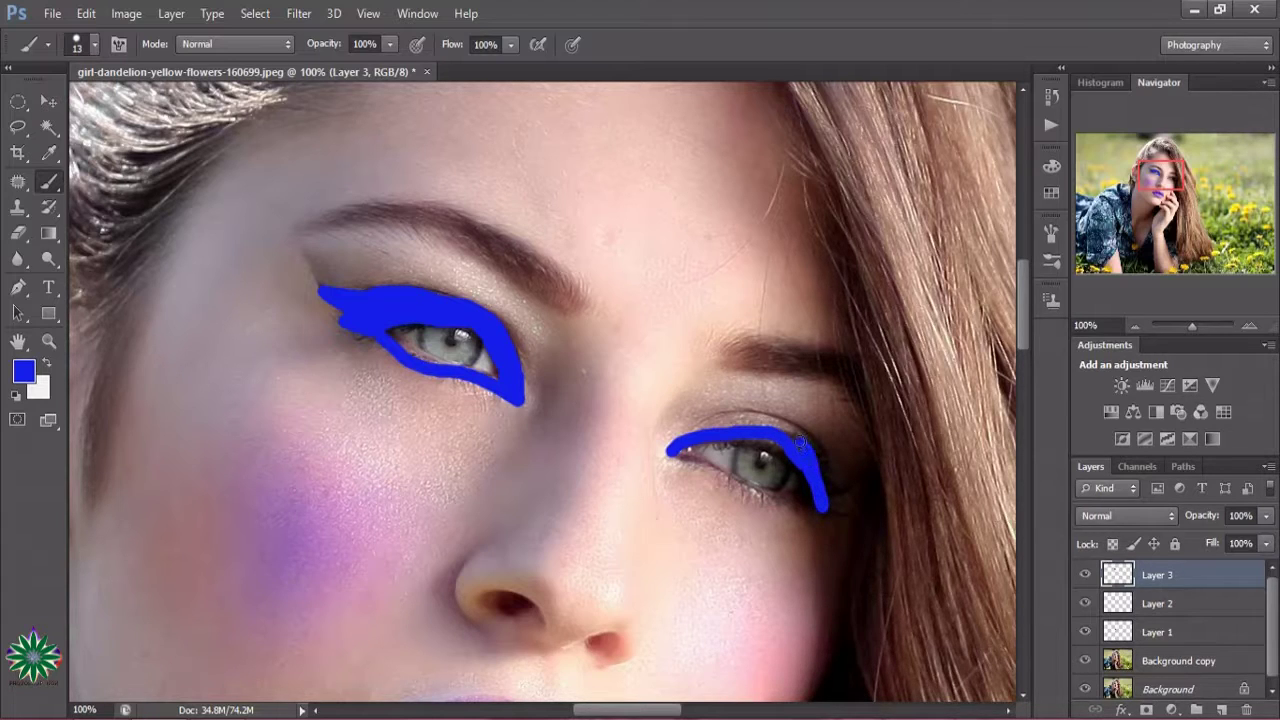
pyautogui.moveTo(805, 444)
pyautogui.mouseDown()
pyautogui.moveTo(834, 505)
pyautogui.moveTo(748, 496)
pyautogui.moveTo(668, 455)
pyautogui.moveTo(709, 465)
pyautogui.mouseUp()
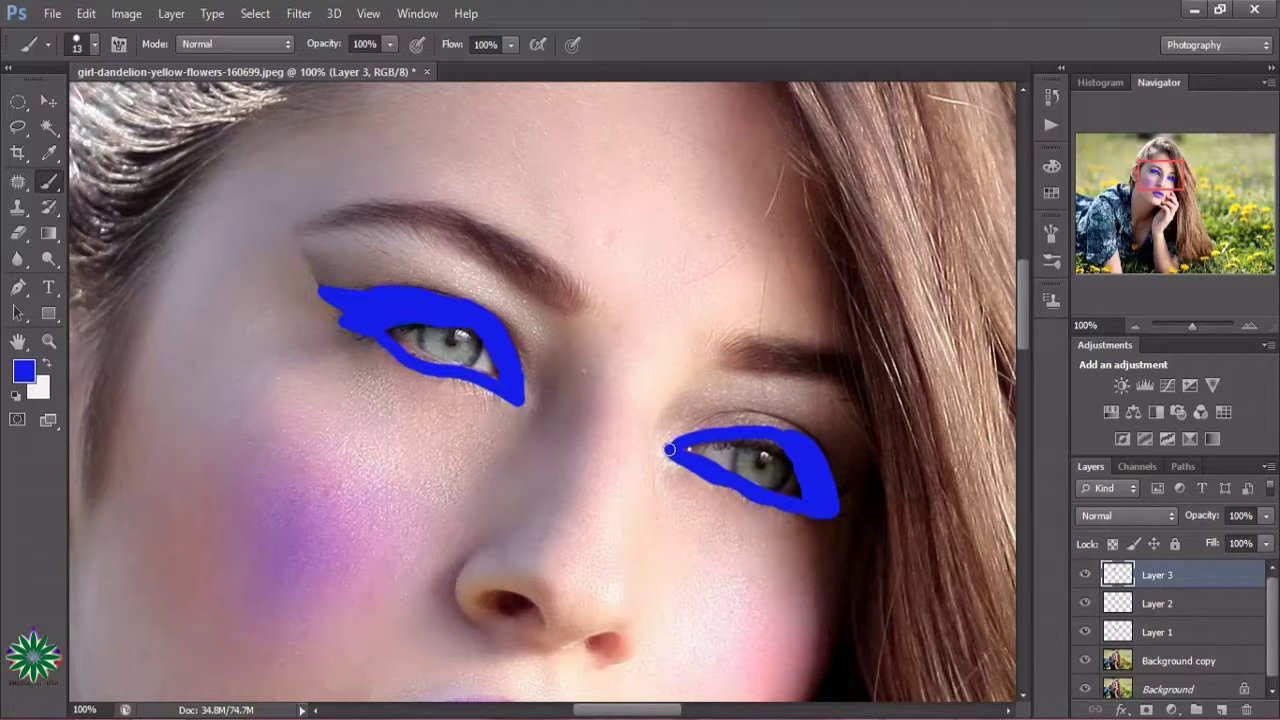
pyautogui.moveTo(669, 450); pyautogui.dragTo(675, 446)
# Apply a 15.5-pixel Gaussian Blur to the blue eye paint on Layer 3
pyautogui.click(299, 13)
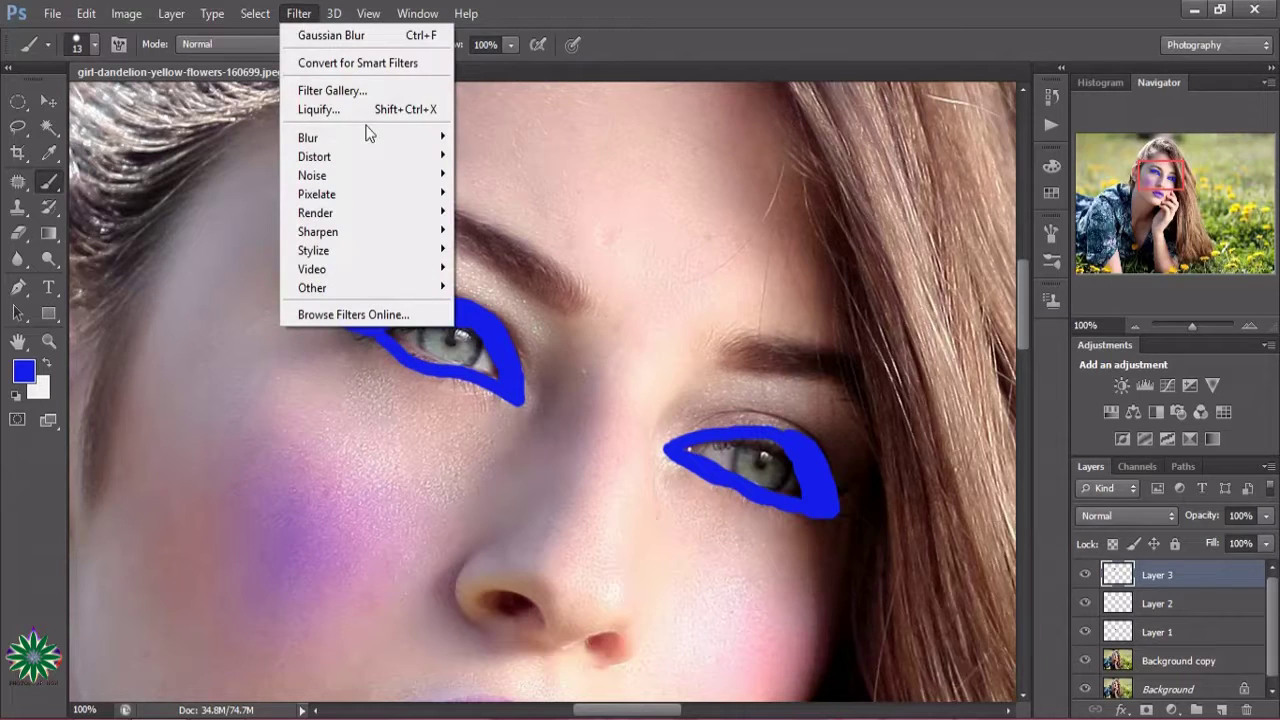
pyautogui.moveTo(308, 137)
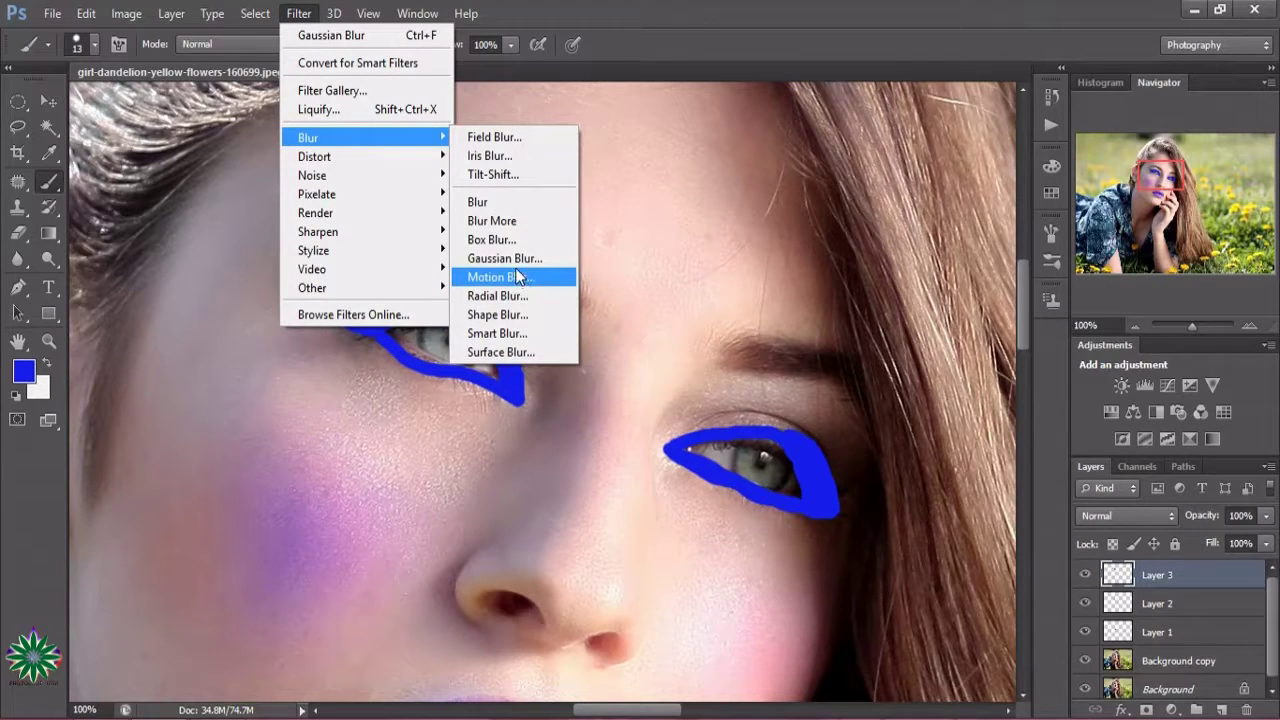
pyautogui.click(505, 258)
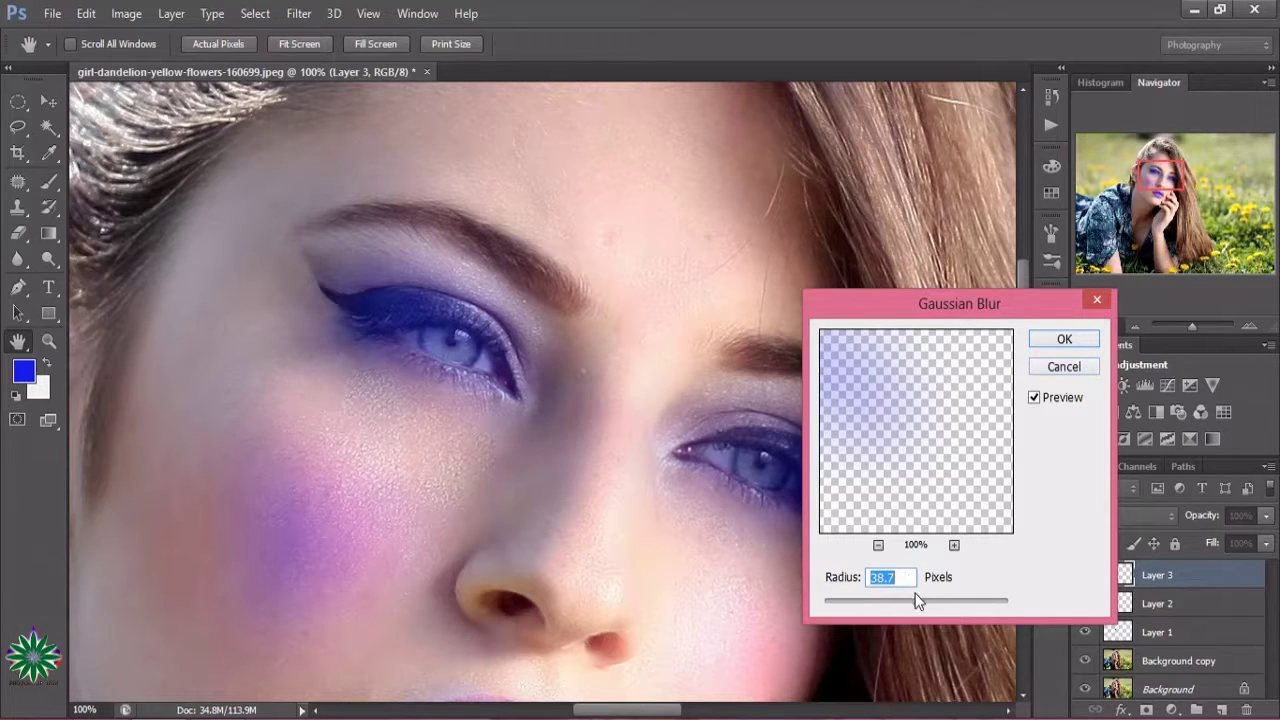
pyautogui.moveTo(914, 600); pyautogui.dragTo(902, 603)
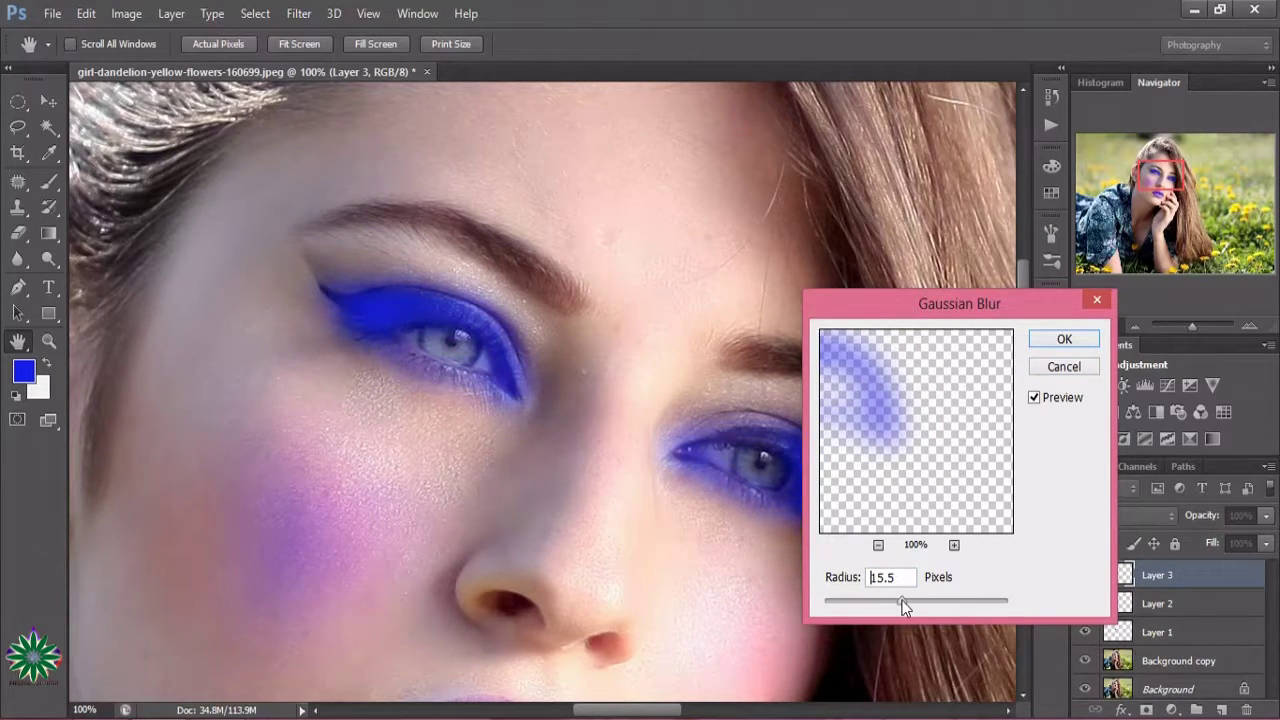
pyautogui.click(1064, 341)
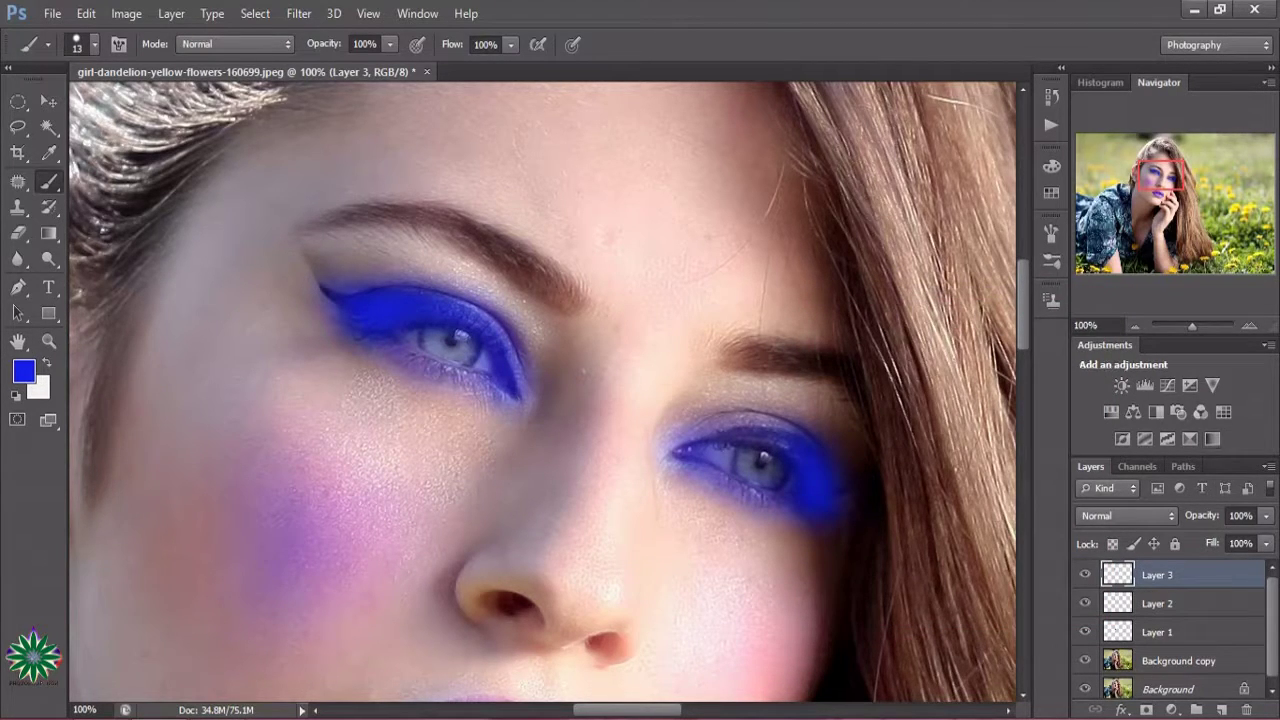
# Set Layer 3's eye paint to Color blend mode at 75% opacity
pyautogui.click(1136, 517)
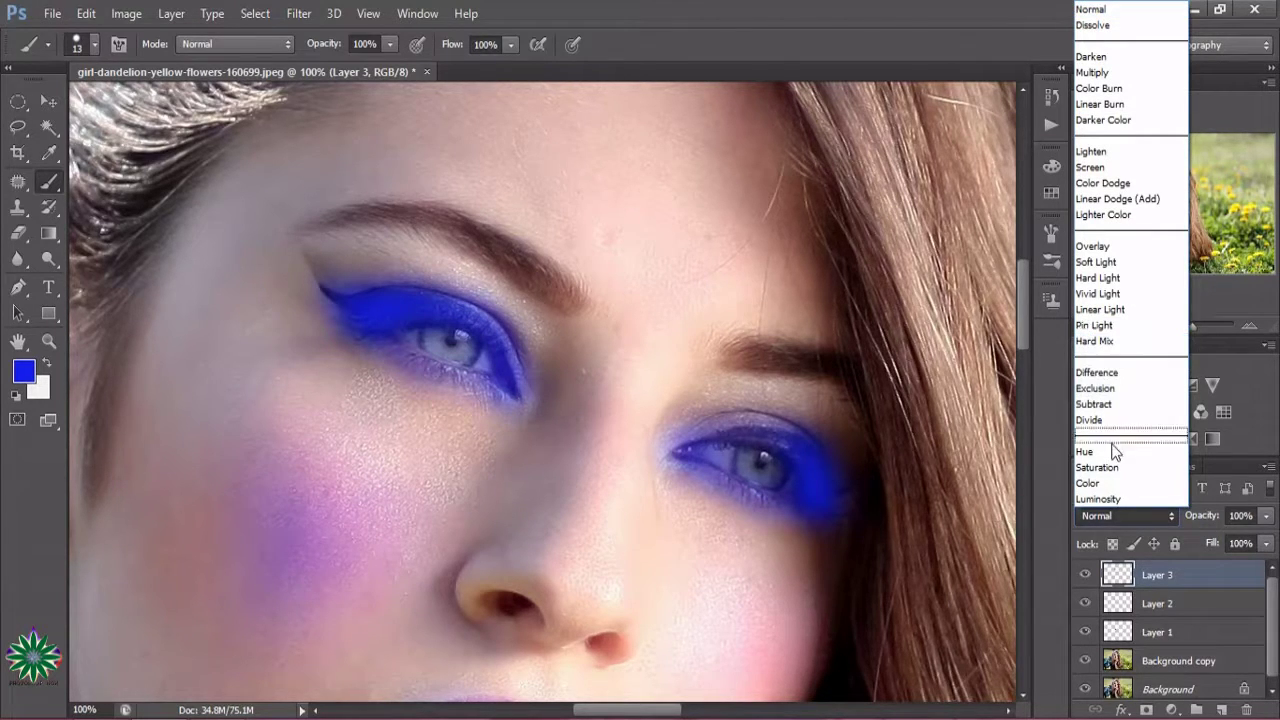
pyautogui.click(1109, 483)
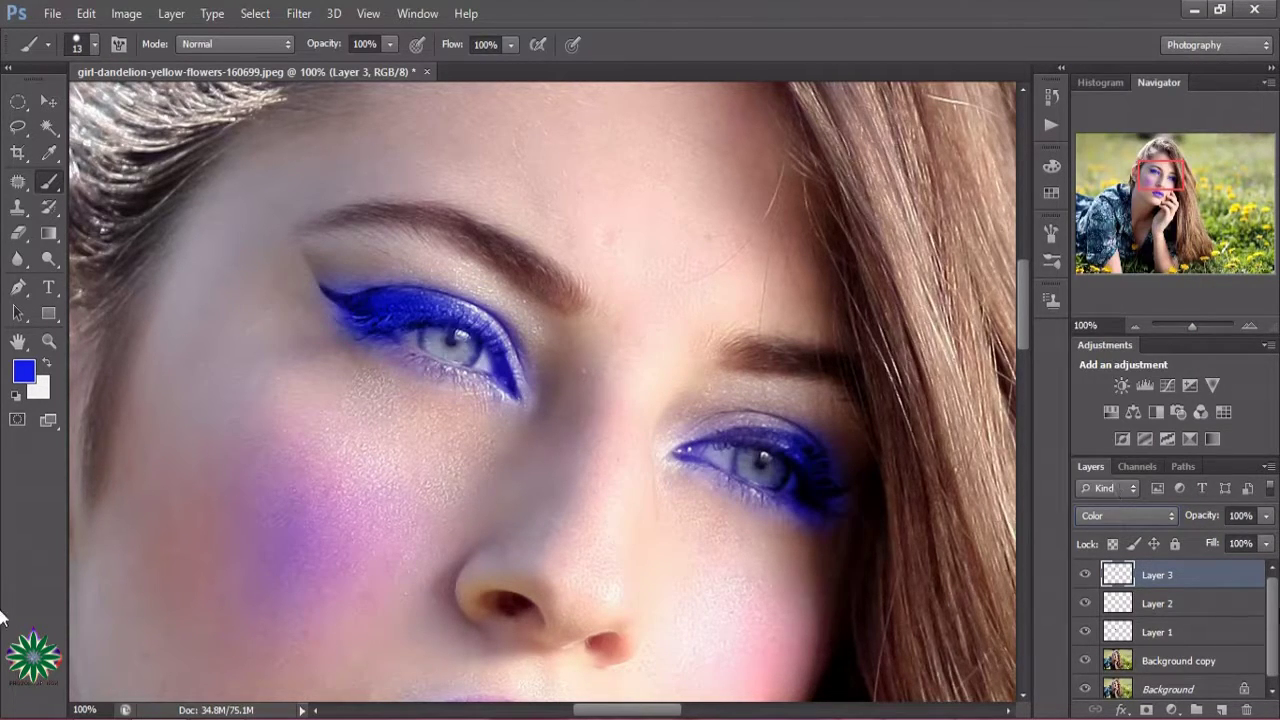
pyautogui.click(1266, 516)
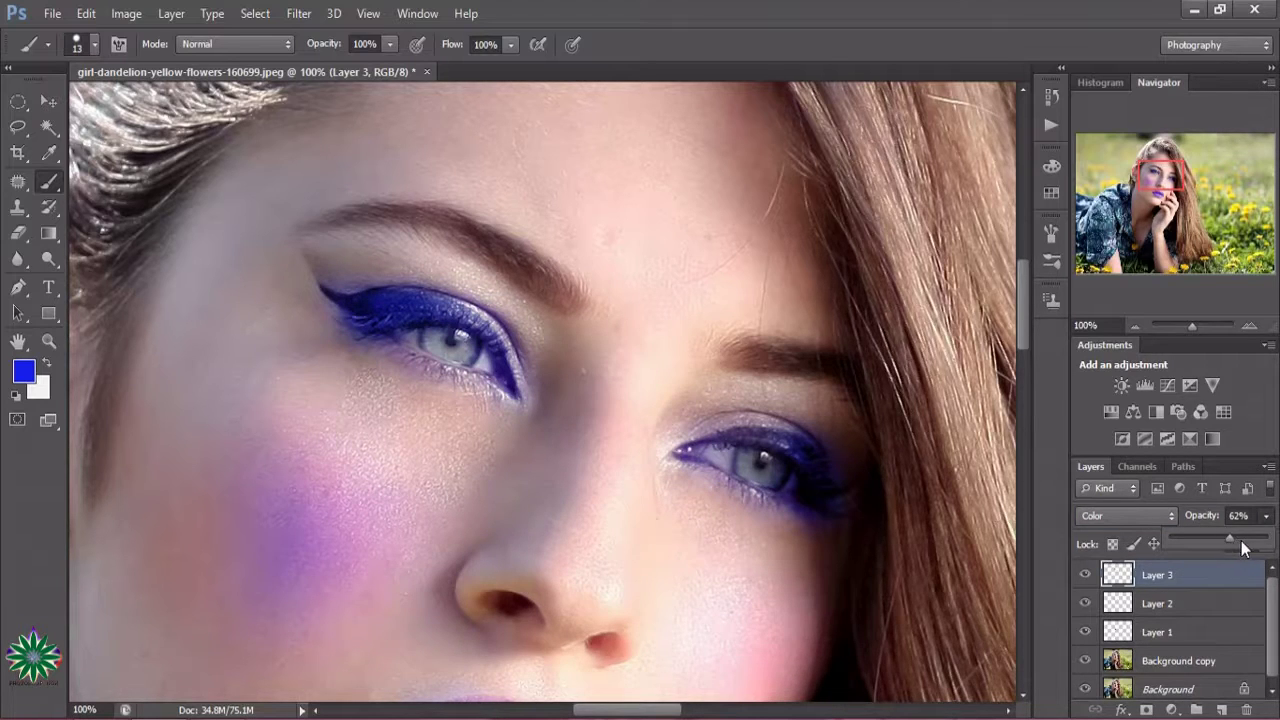
pyautogui.moveTo(1233, 540); pyautogui.dragTo(1243, 545)
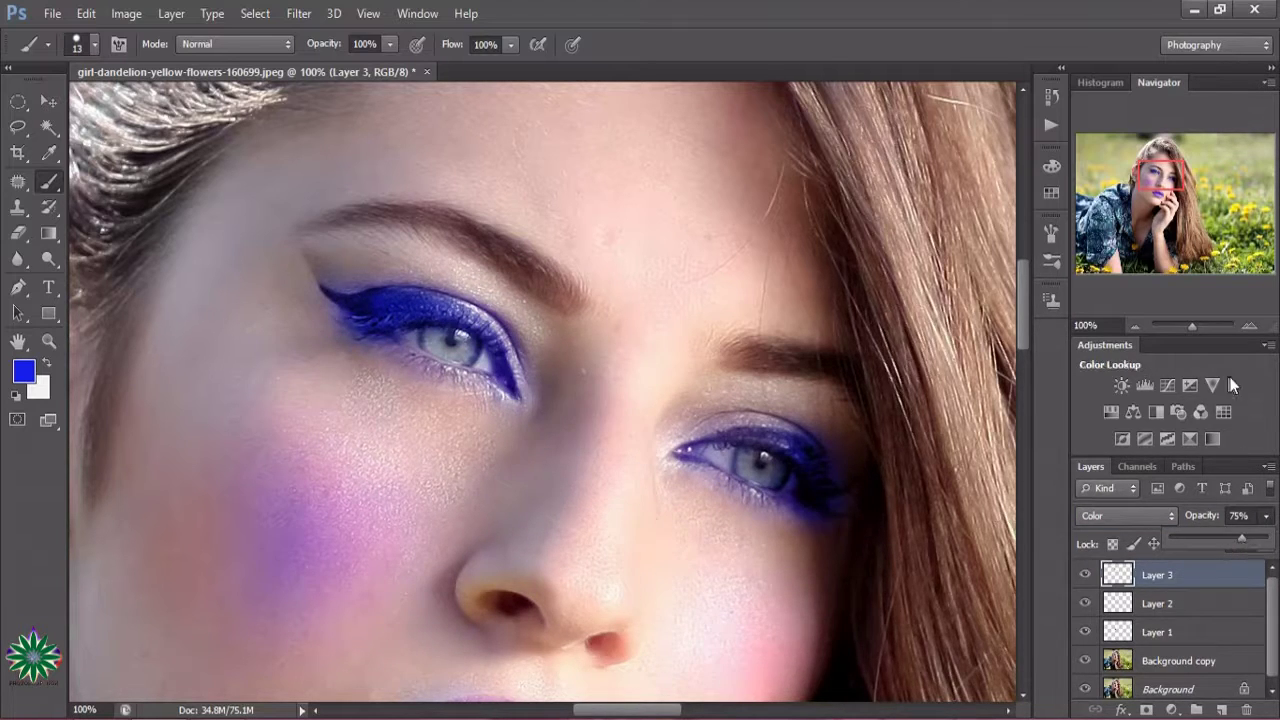
# Add a new Layer 4 and set the brush size to 23 px
pyautogui.click(1219, 710)
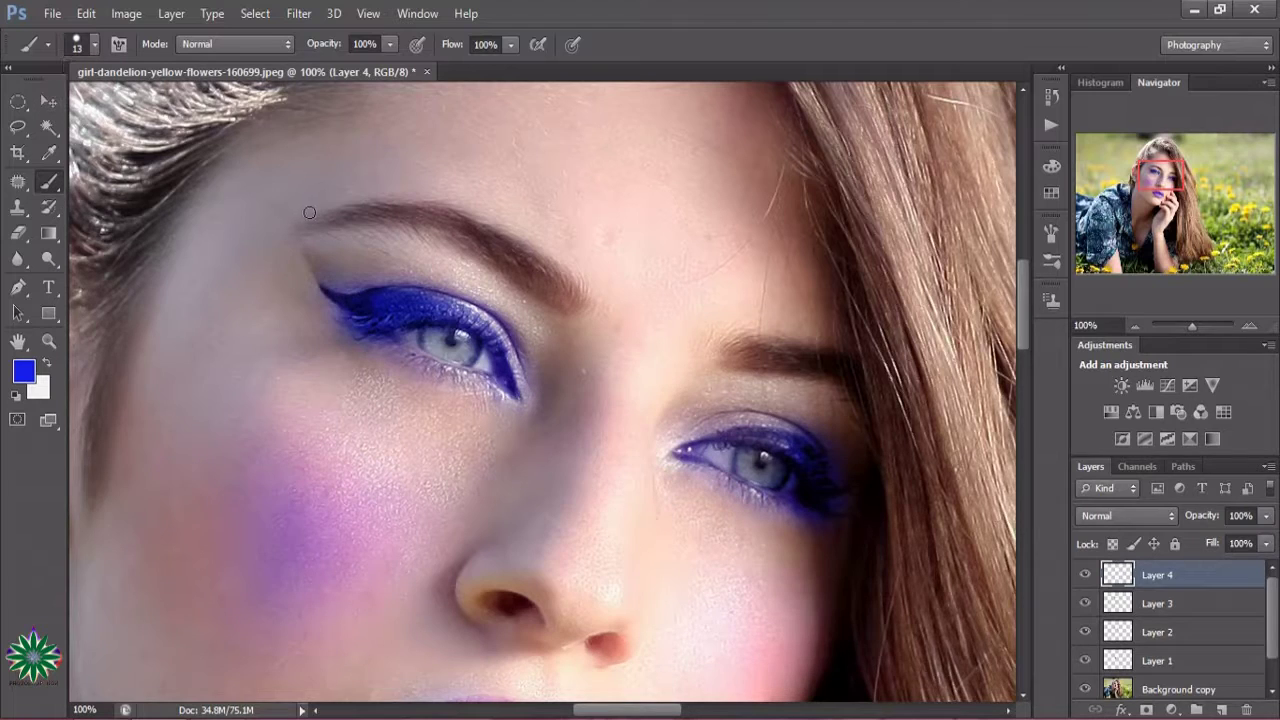
pyautogui.click(94, 44)
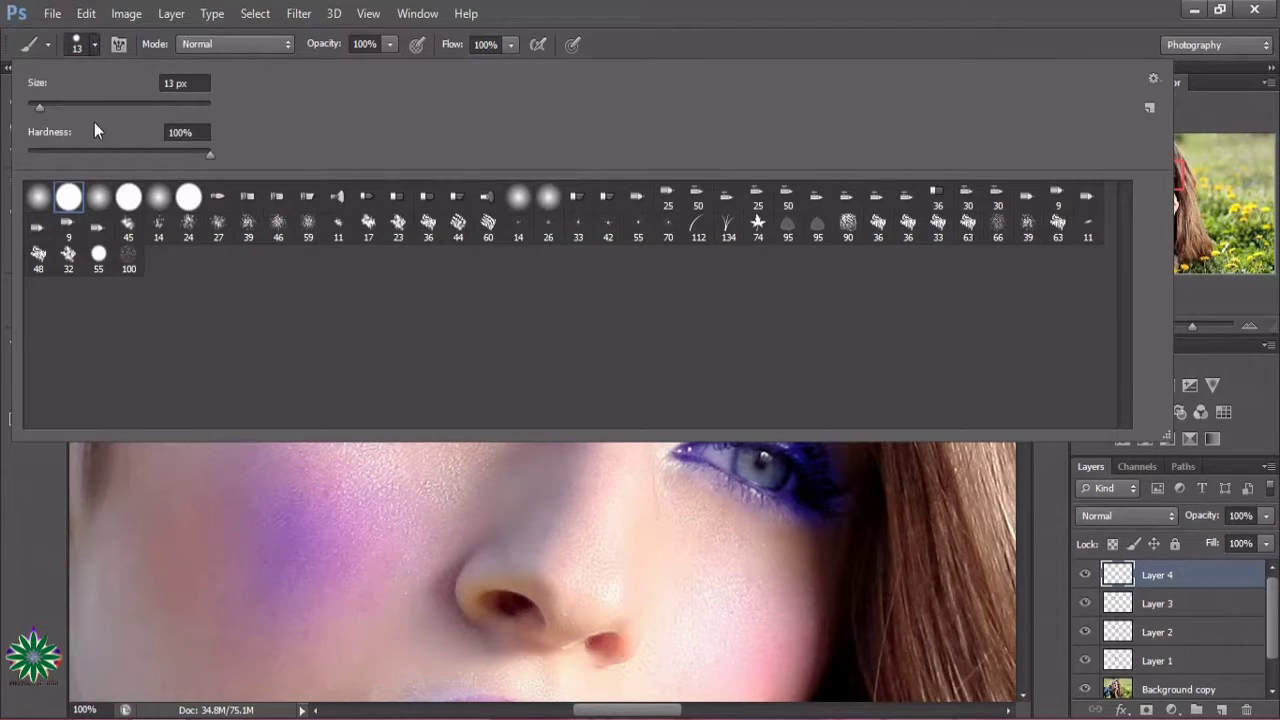
pyautogui.click(48, 105)
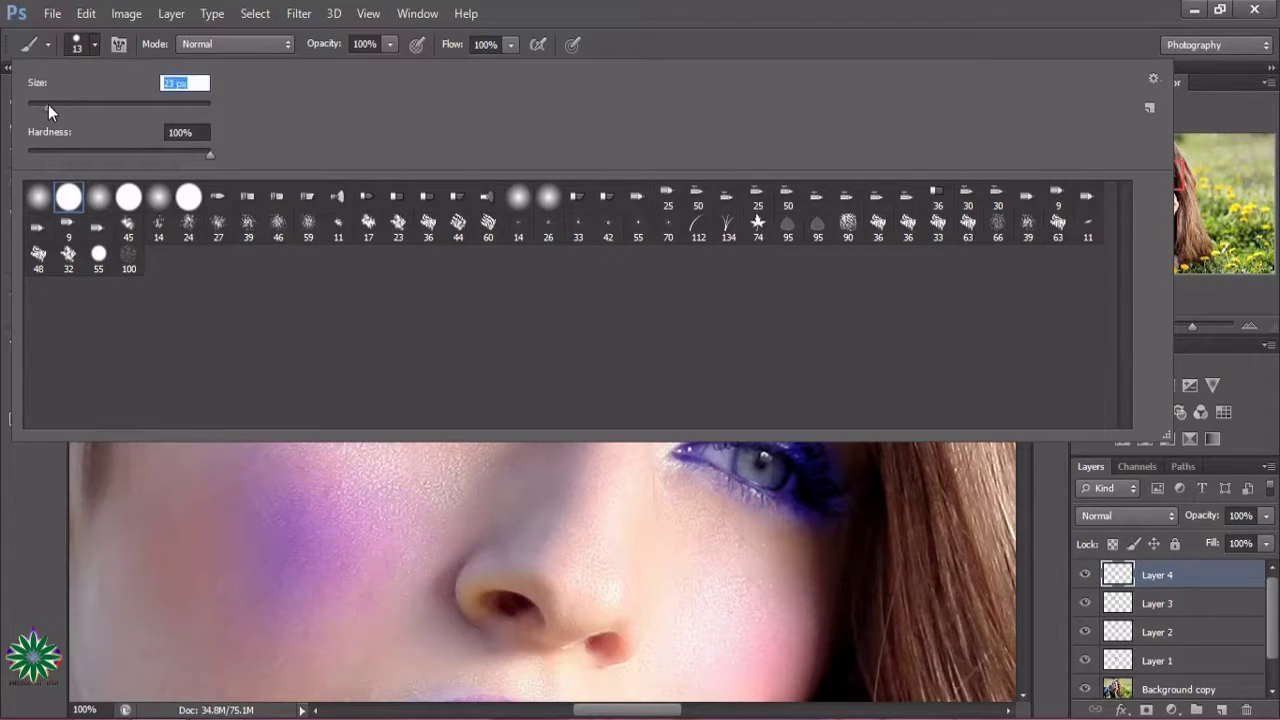
pyautogui.click(93, 41)
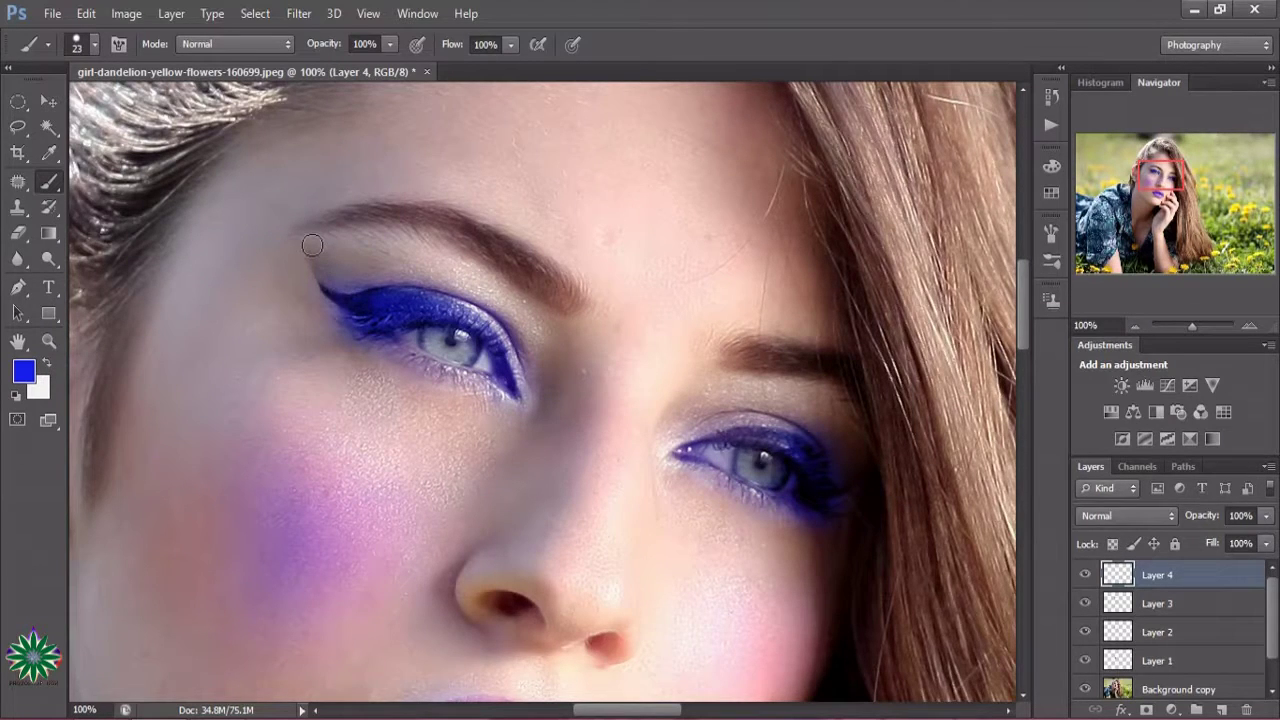
# Paint broad blue strokes over the left and right eyebrows
pyautogui.moveTo(310, 242)
pyautogui.mouseDown()
pyautogui.moveTo(384, 242)
pyautogui.moveTo(482, 270)
pyautogui.moveTo(549, 340)
pyautogui.moveTo(535, 351)
pyautogui.moveTo(500, 296)
pyautogui.moveTo(403, 268)
pyautogui.mouseUp()
pyautogui.moveTo(352, 262); pyautogui.dragTo(316, 255)
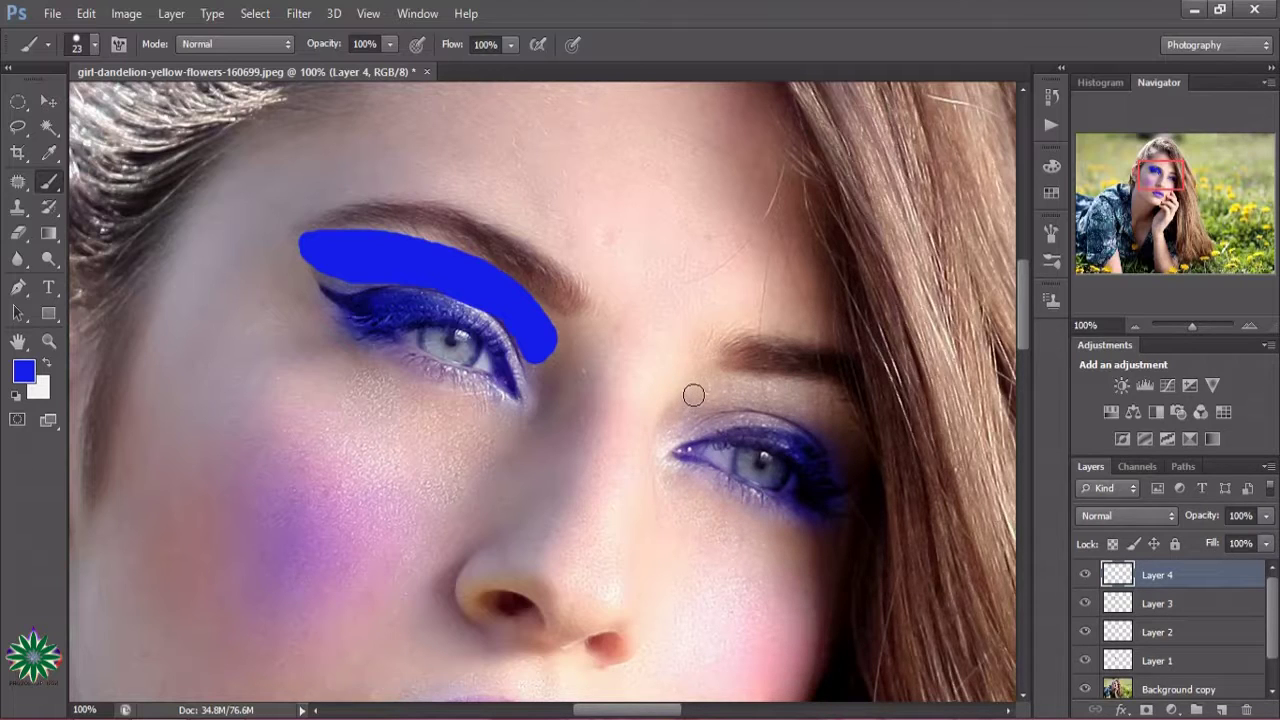
pyautogui.moveTo(692, 394)
pyautogui.mouseDown()
pyautogui.moveTo(820, 403)
pyautogui.moveTo(864, 458)
pyautogui.moveTo(770, 405)
pyautogui.moveTo(676, 402)
pyautogui.moveTo(684, 386)
pyautogui.moveTo(780, 384)
pyautogui.moveTo(832, 402)
pyautogui.moveTo(866, 440)
pyautogui.mouseUp()
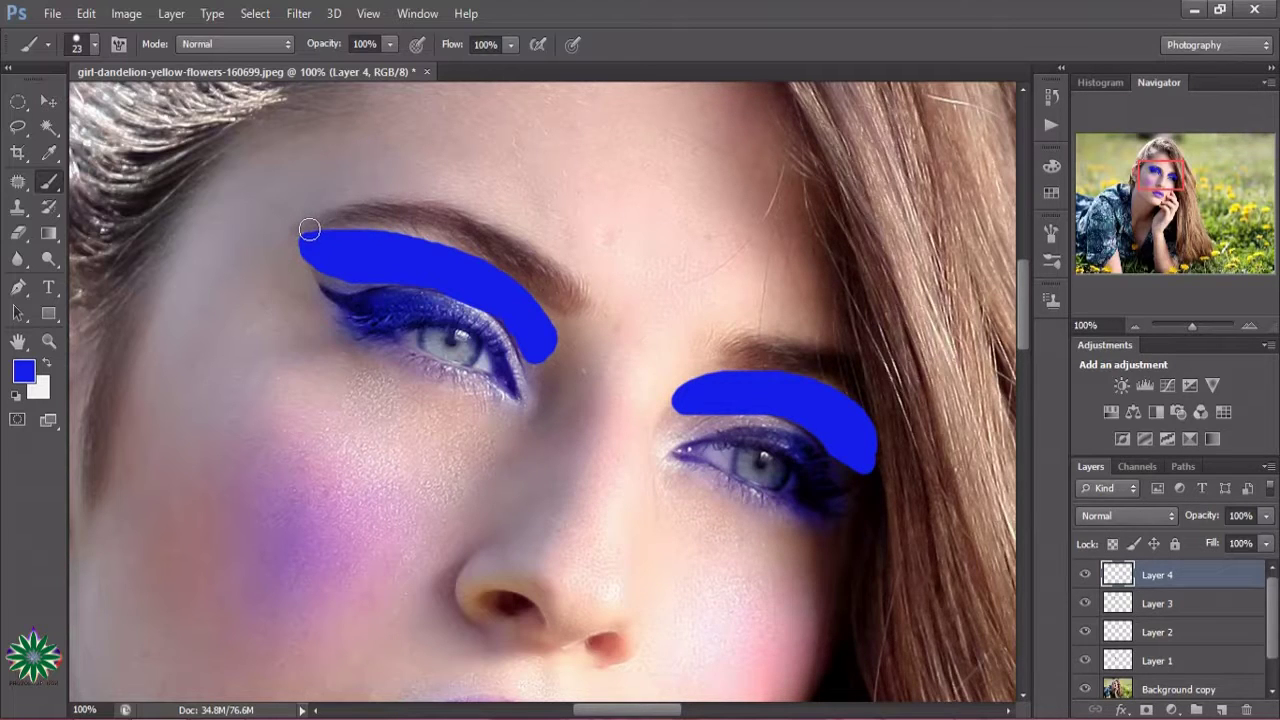
pyautogui.moveTo(309, 230)
pyautogui.mouseDown()
pyautogui.moveTo(457, 228)
pyautogui.moveTo(553, 306)
pyautogui.moveTo(343, 222)
pyautogui.moveTo(447, 208)
pyautogui.moveTo(577, 286)
pyautogui.moveTo(416, 207)
pyautogui.mouseUp()
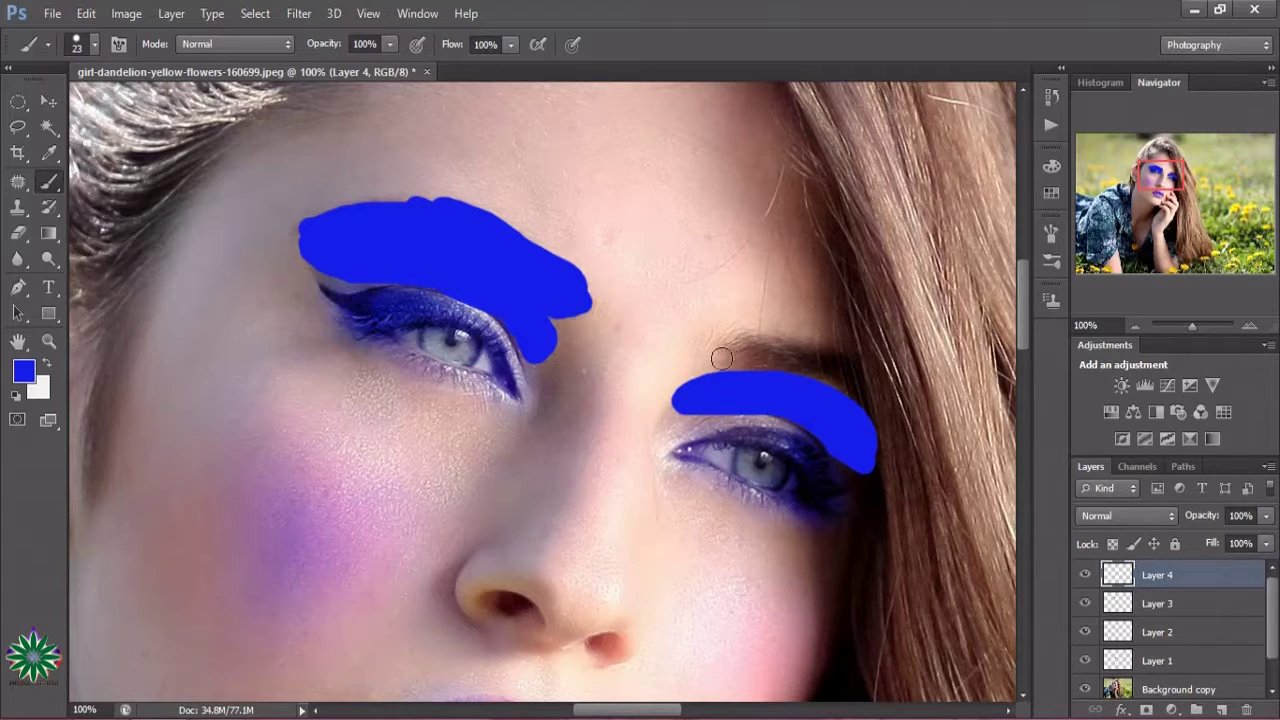
pyautogui.moveTo(722, 358)
pyautogui.mouseDown()
pyautogui.moveTo(766, 352)
pyautogui.moveTo(829, 371)
pyautogui.moveTo(851, 393)
pyautogui.moveTo(740, 363)
pyautogui.moveTo(688, 376)
pyautogui.moveTo(785, 342)
pyautogui.moveTo(835, 360)
pyautogui.mouseUp()
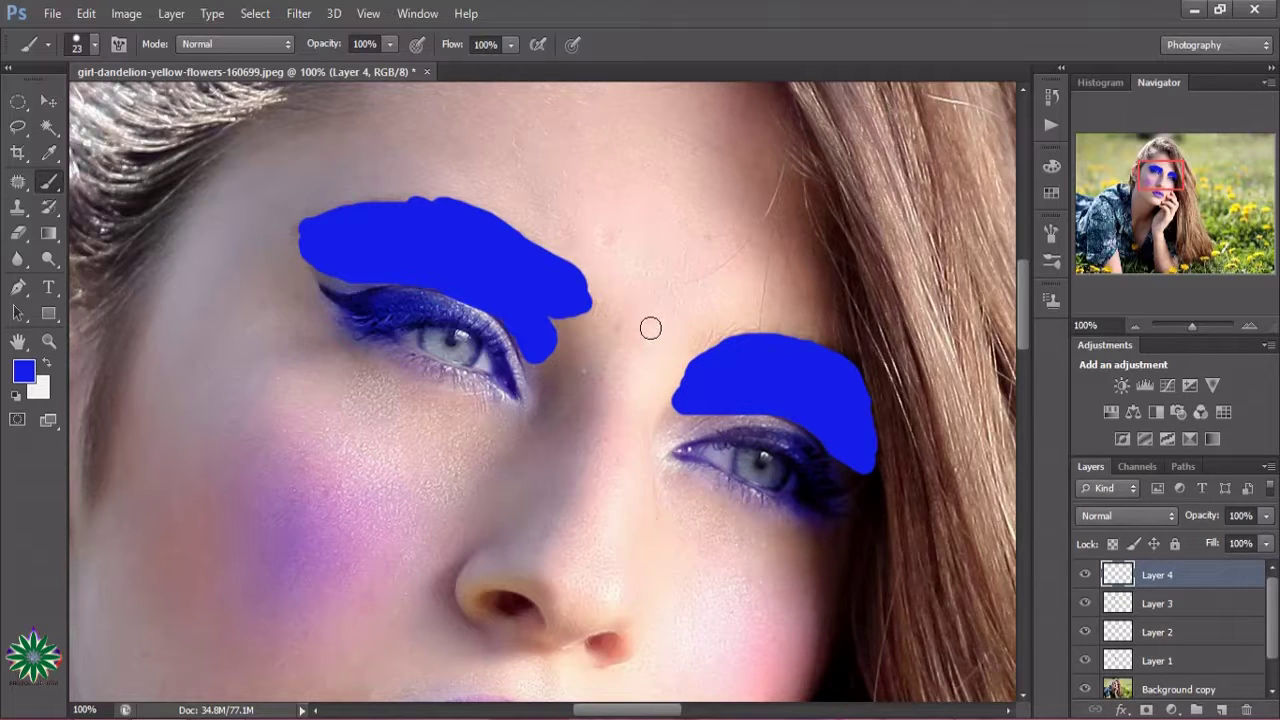
# Paint a short upward blue stroke between the eyebrows
pyautogui.moveTo(650, 328); pyautogui.dragTo(661, 293)
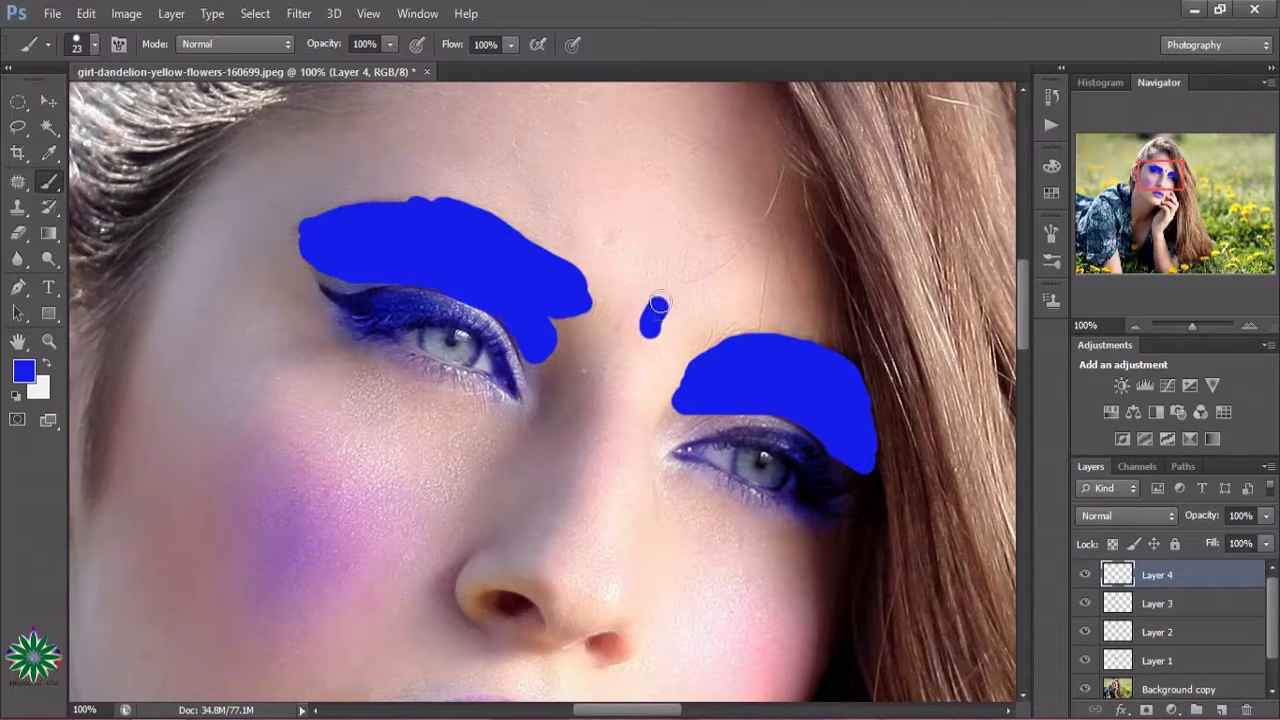
pyautogui.click(666, 279)
pyautogui.moveTo(666, 281)
pyautogui.mouseDown()
pyautogui.moveTo(643, 336)
pyautogui.moveTo(669, 263)
pyautogui.moveTo(665, 287)
pyautogui.mouseUp()
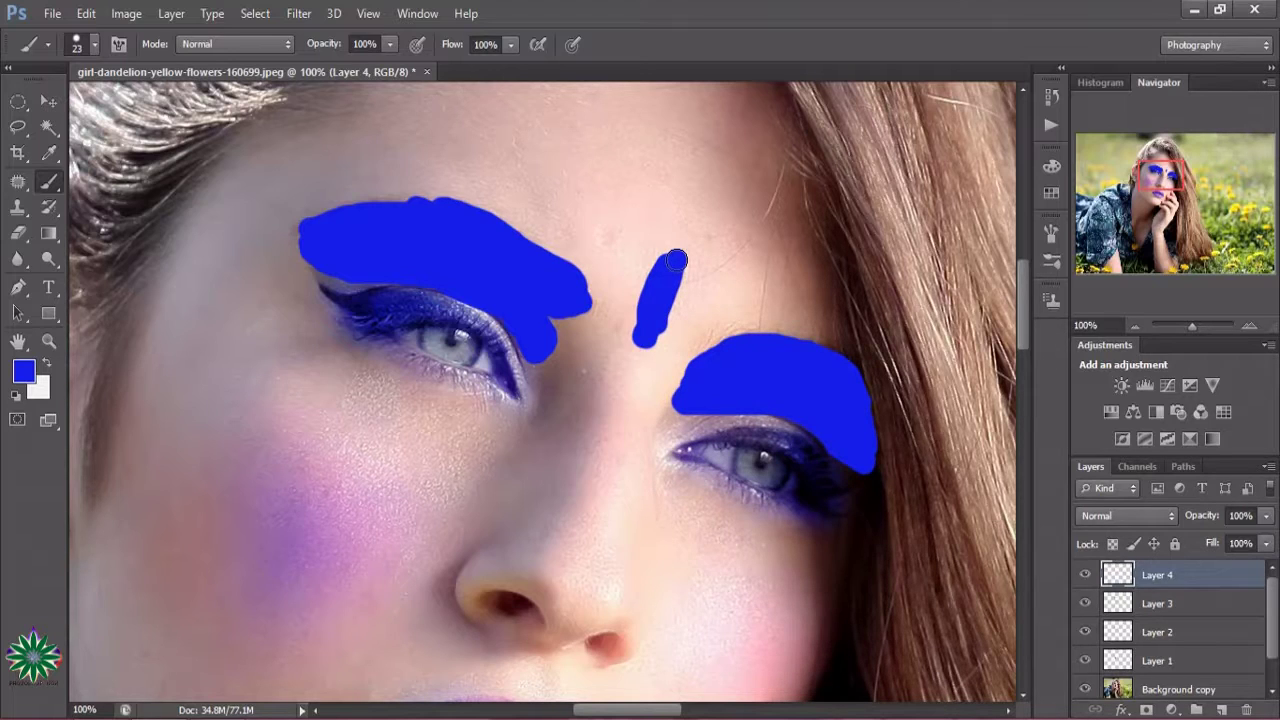
pyautogui.moveTo(677, 257); pyautogui.dragTo(672, 268)
# Apply a 33.2-pixel Gaussian Blur to Layer 4's blue brow strokes
pyautogui.click(298, 14)
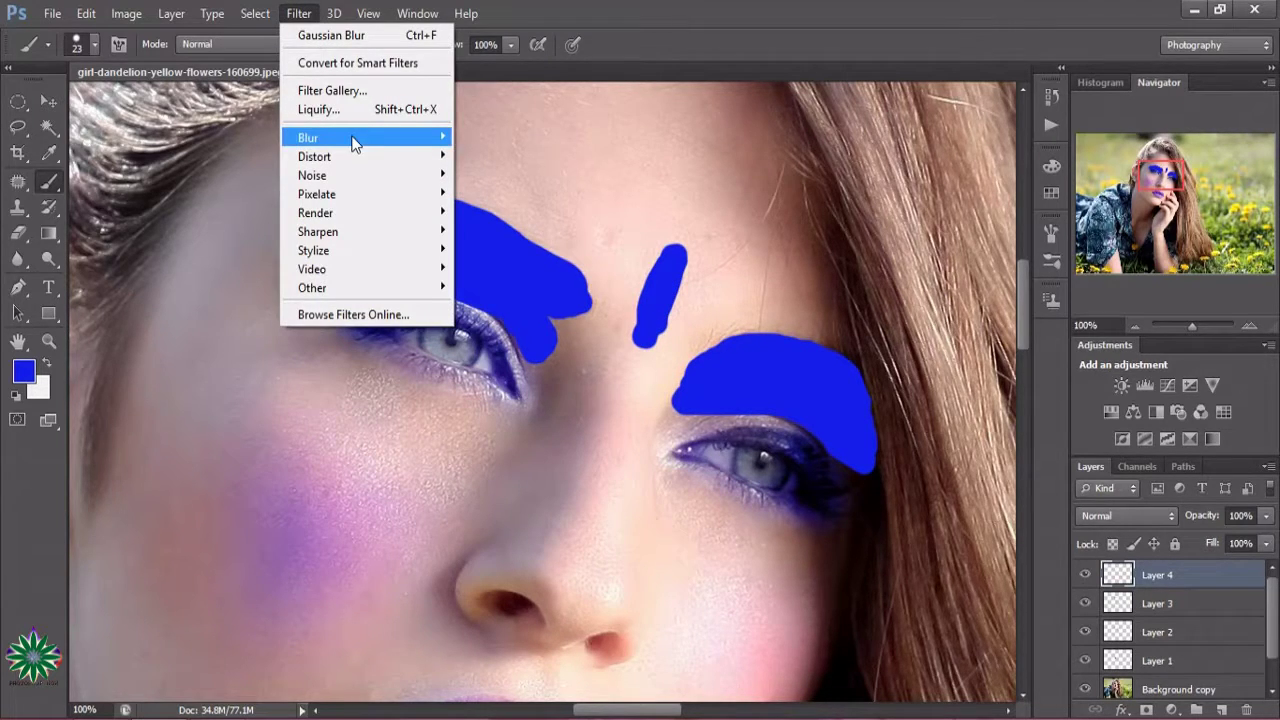
pyautogui.moveTo(308, 137)
pyautogui.click(538, 262)
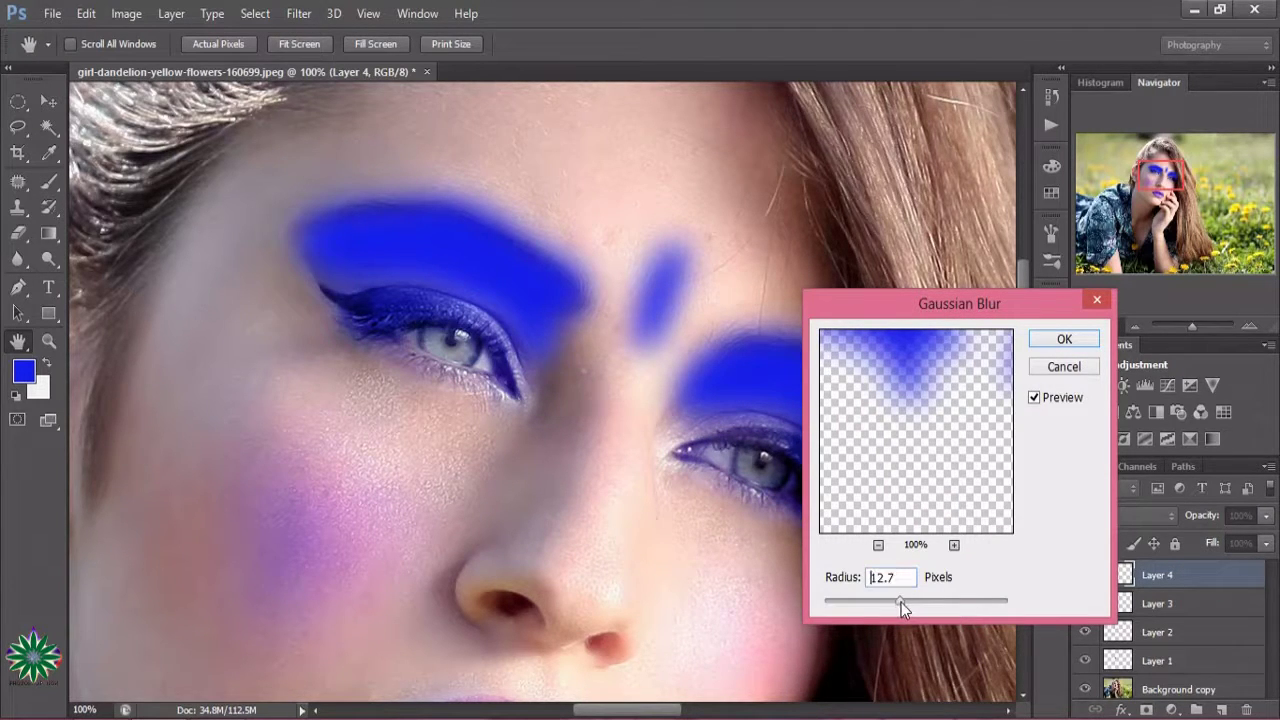
pyautogui.moveTo(905, 607); pyautogui.dragTo(891, 608)
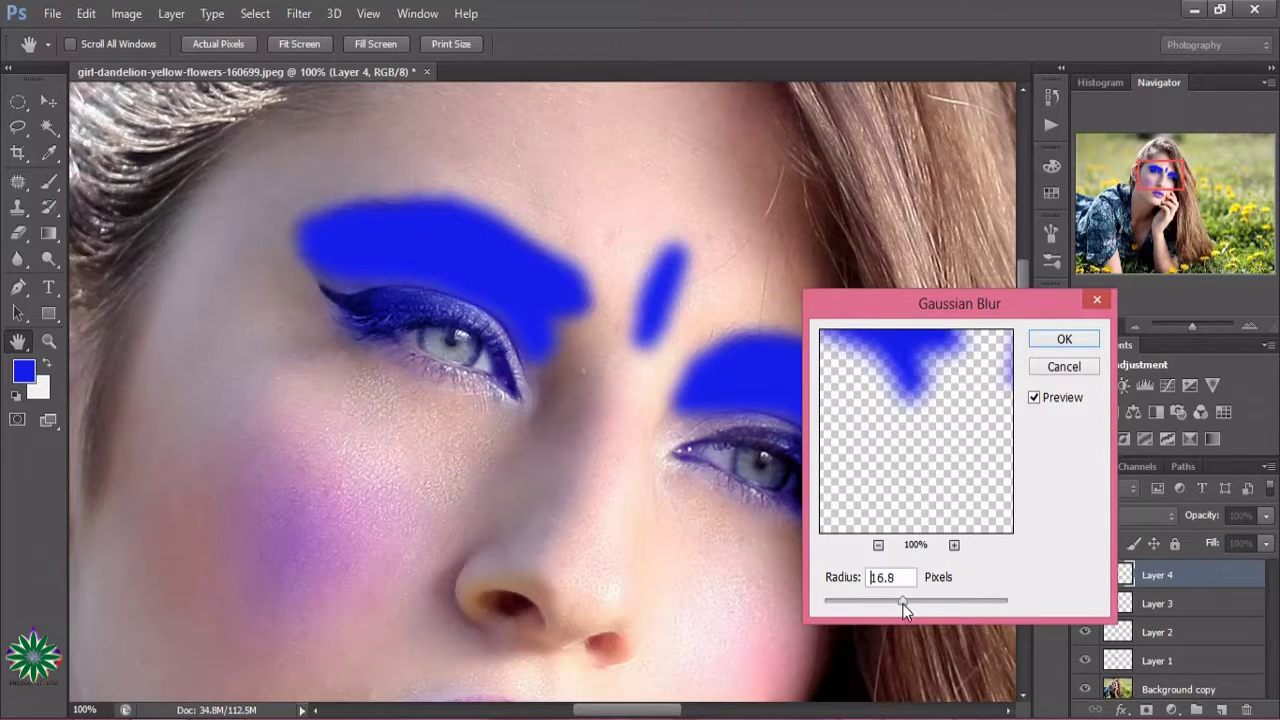
pyautogui.moveTo(903, 604); pyautogui.dragTo(914, 604)
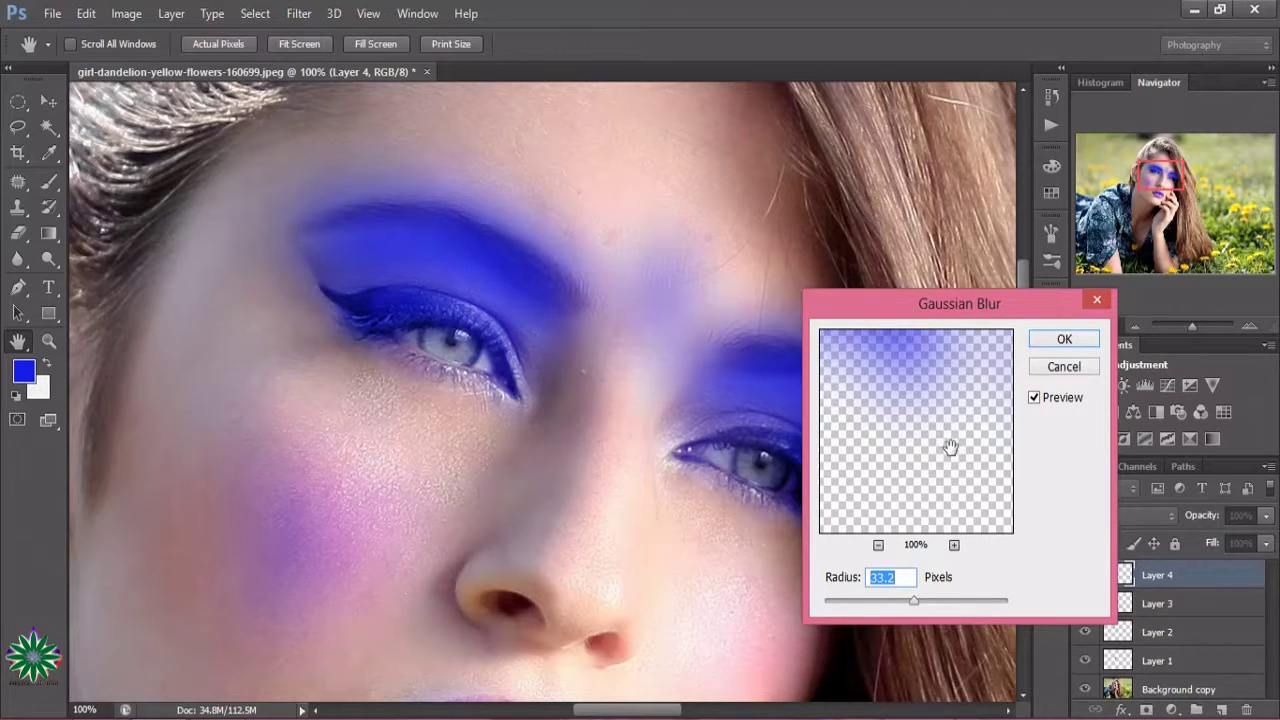
pyautogui.click(1058, 342)
pyautogui.press('b')
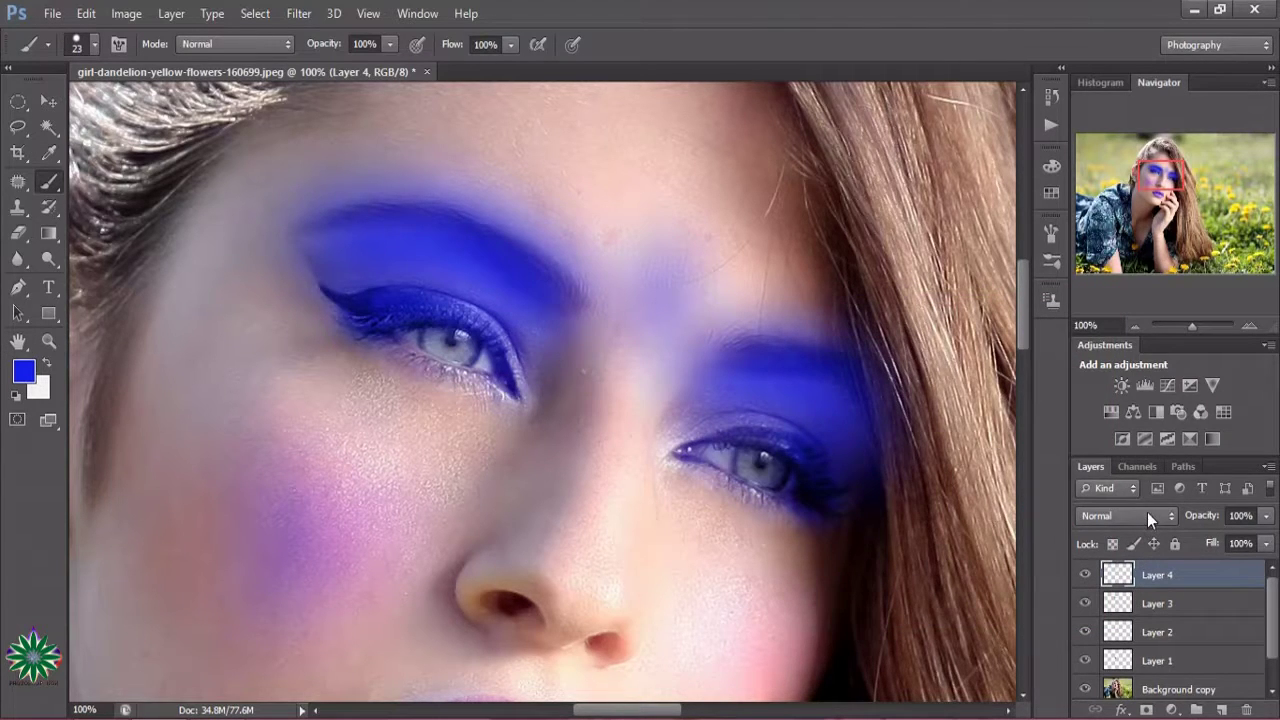
# Try Layer 4 in Color blend mode with lowered opacity
pyautogui.click(1147, 512)
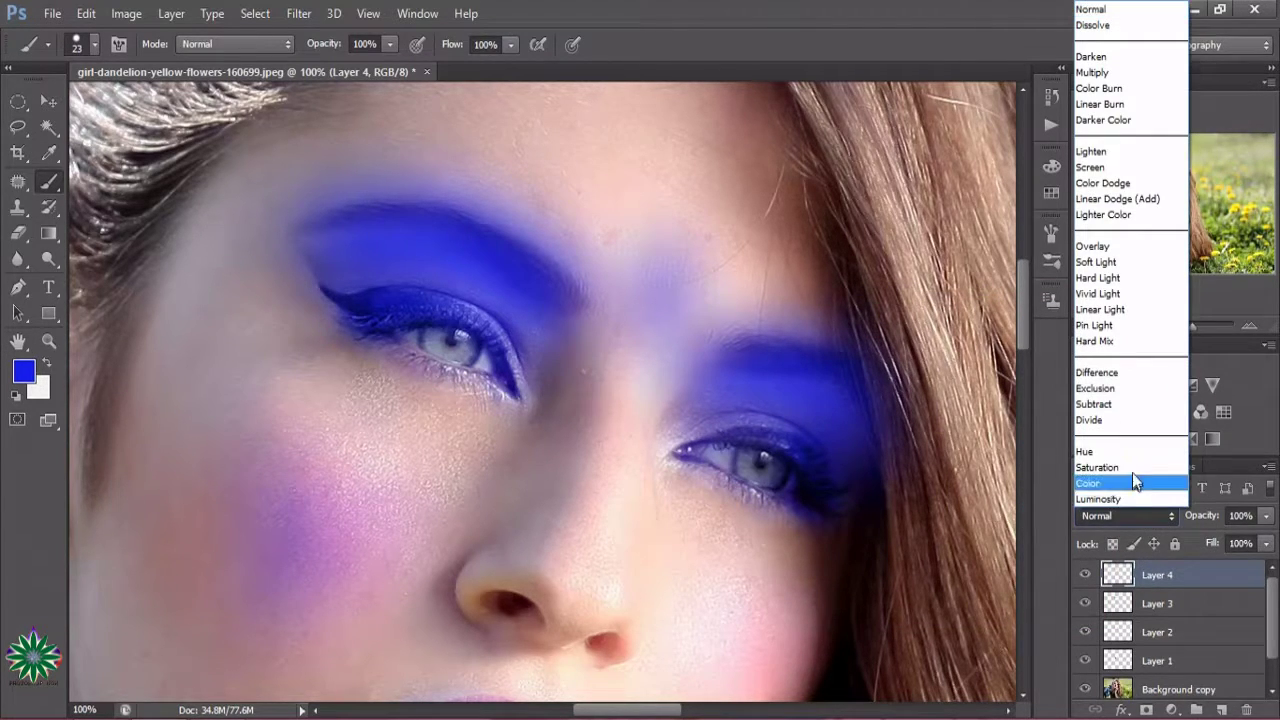
pyautogui.click(1129, 483)
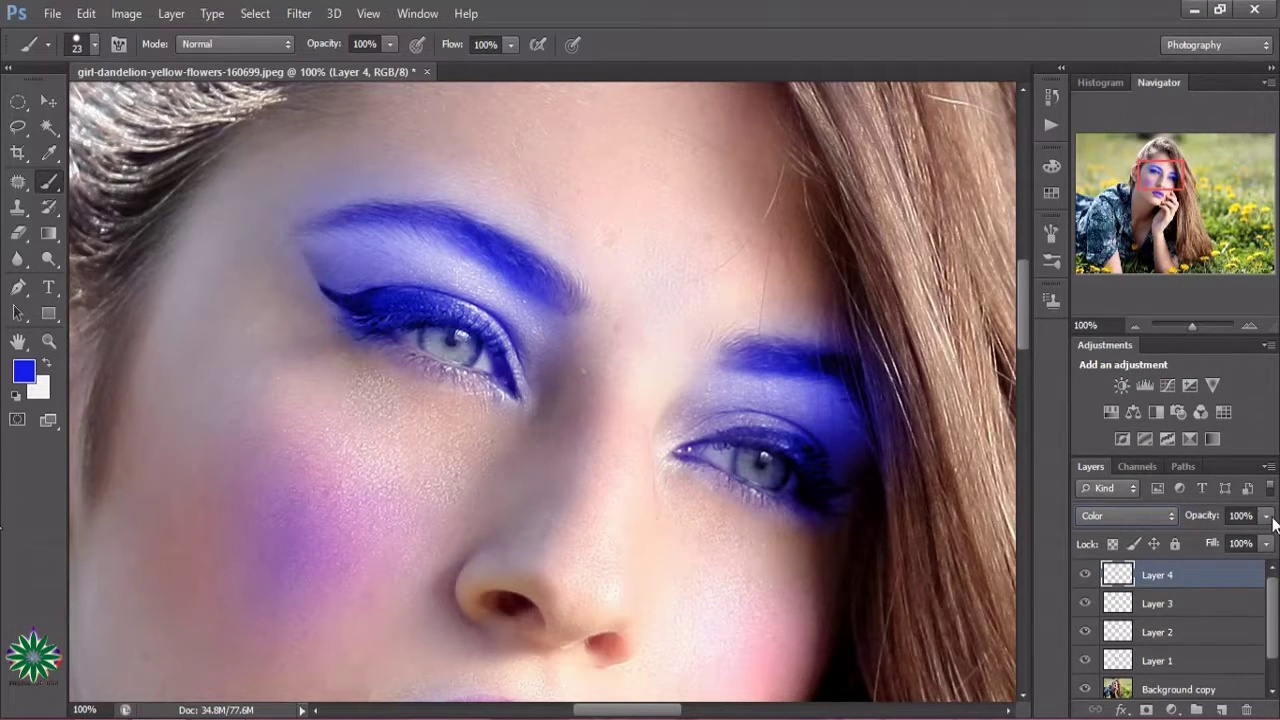
pyautogui.click(1267, 517)
pyautogui.moveTo(1268, 541); pyautogui.dragTo(1245, 550)
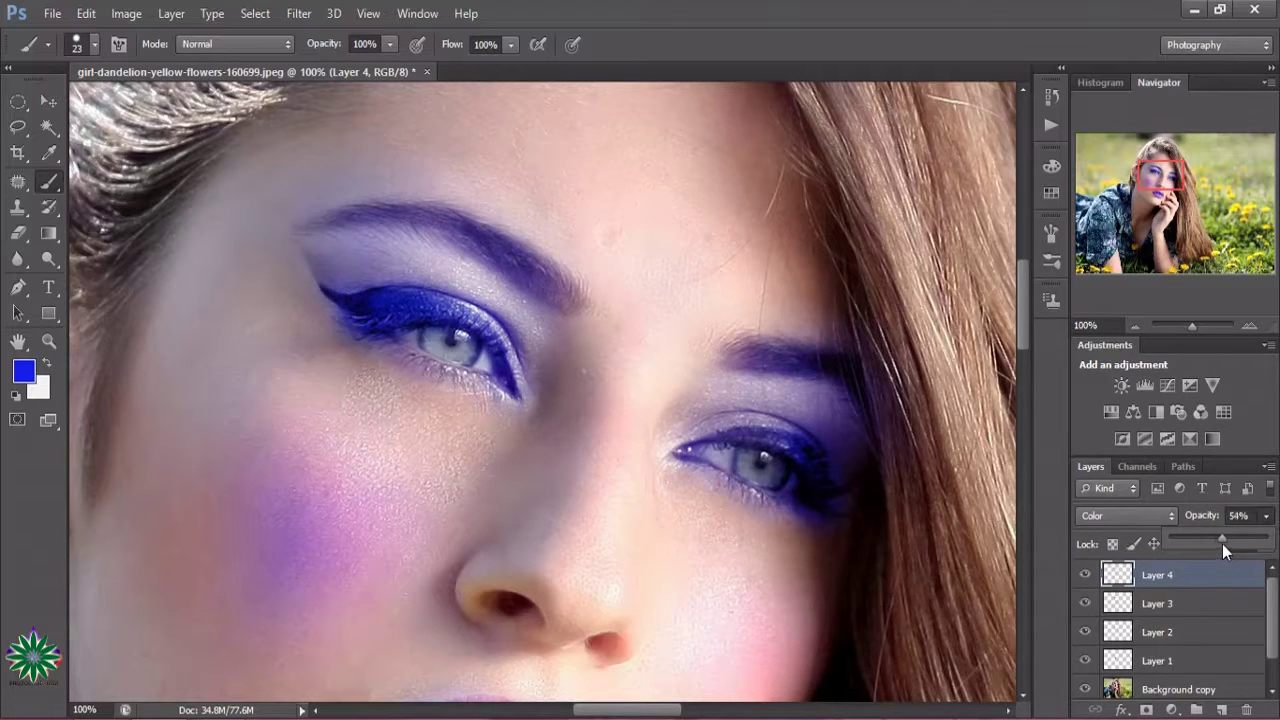
# Switch Layer 4 to Soft Light blending and raise its opacity to 70%
pyautogui.click(1168, 519)
pyautogui.click(1130, 264)
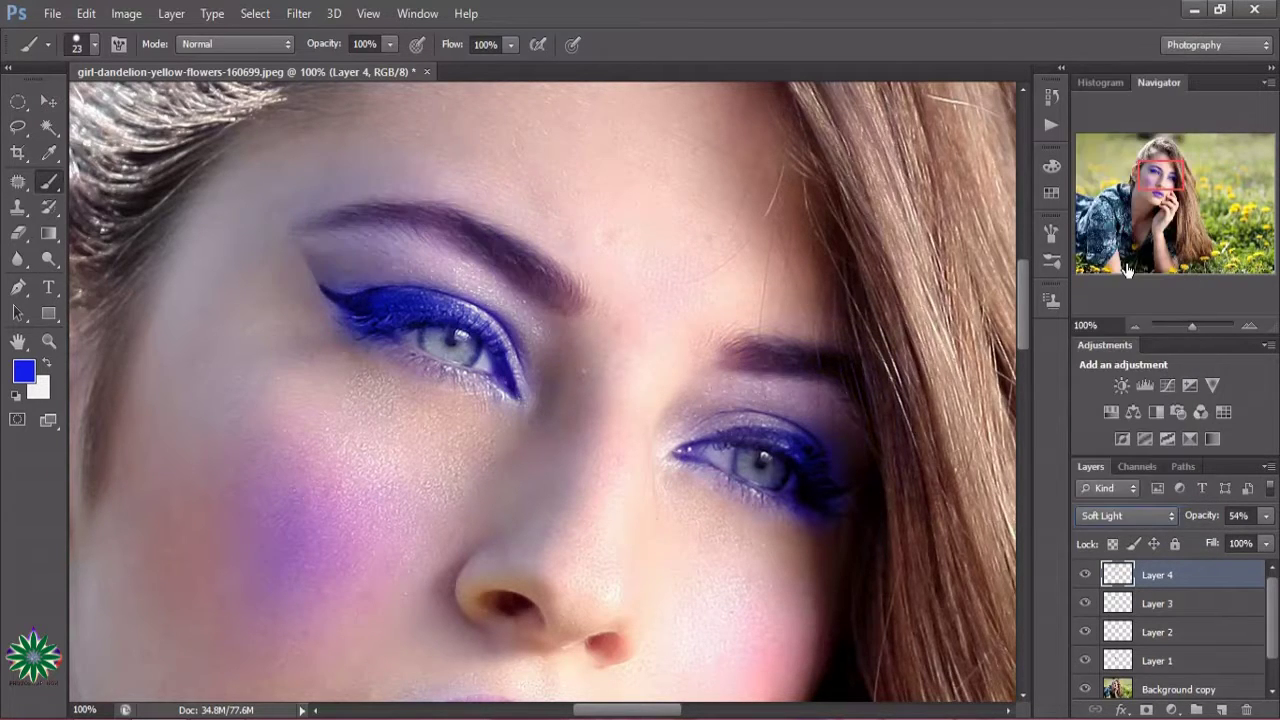
pyautogui.click(1266, 516)
pyautogui.click(1266, 516)
pyautogui.click(1266, 516)
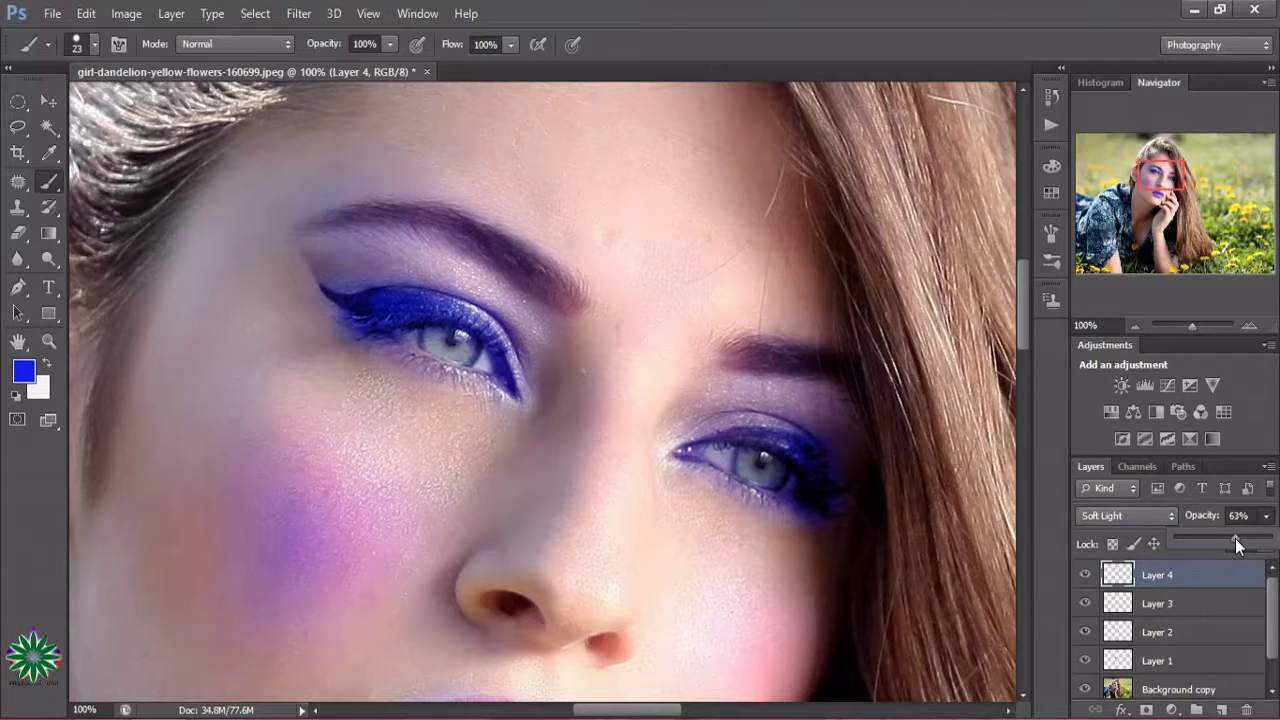
pyautogui.moveTo(1237, 541); pyautogui.dragTo(1242, 543)
pyautogui.click(48, 340)
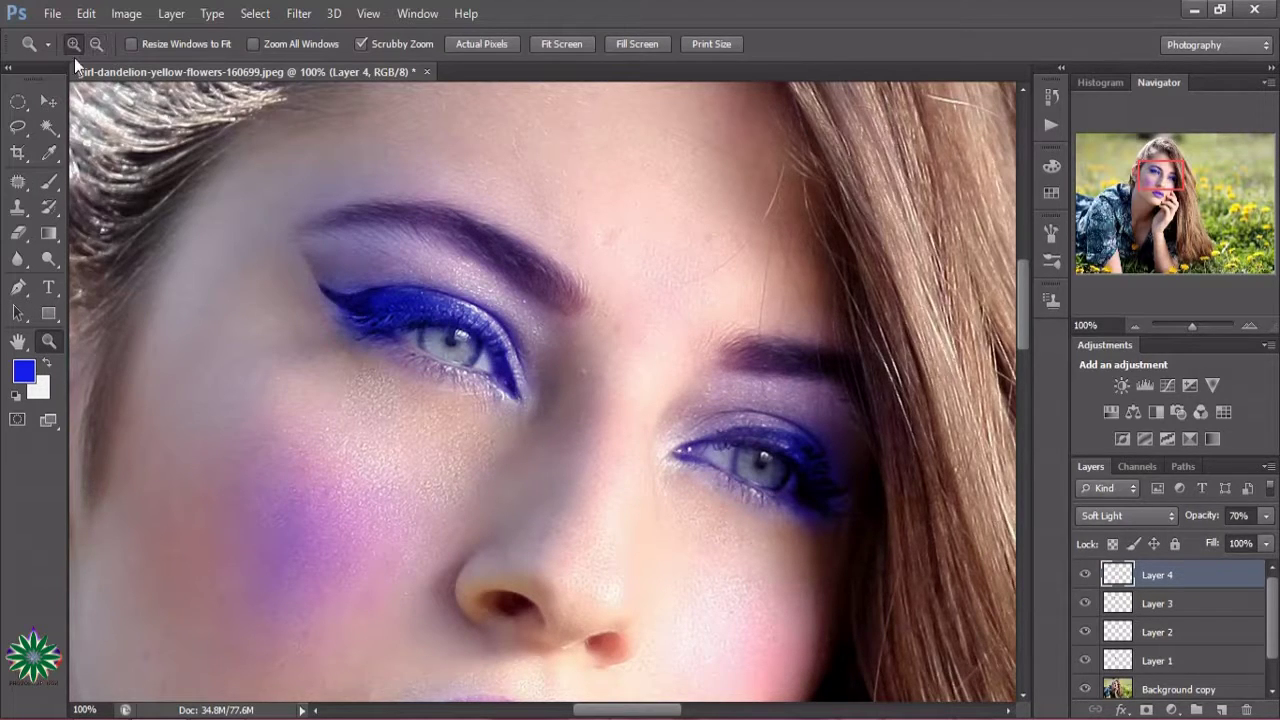
# Zoom in to 300% on the left-hand eye
pyautogui.click(459, 494)
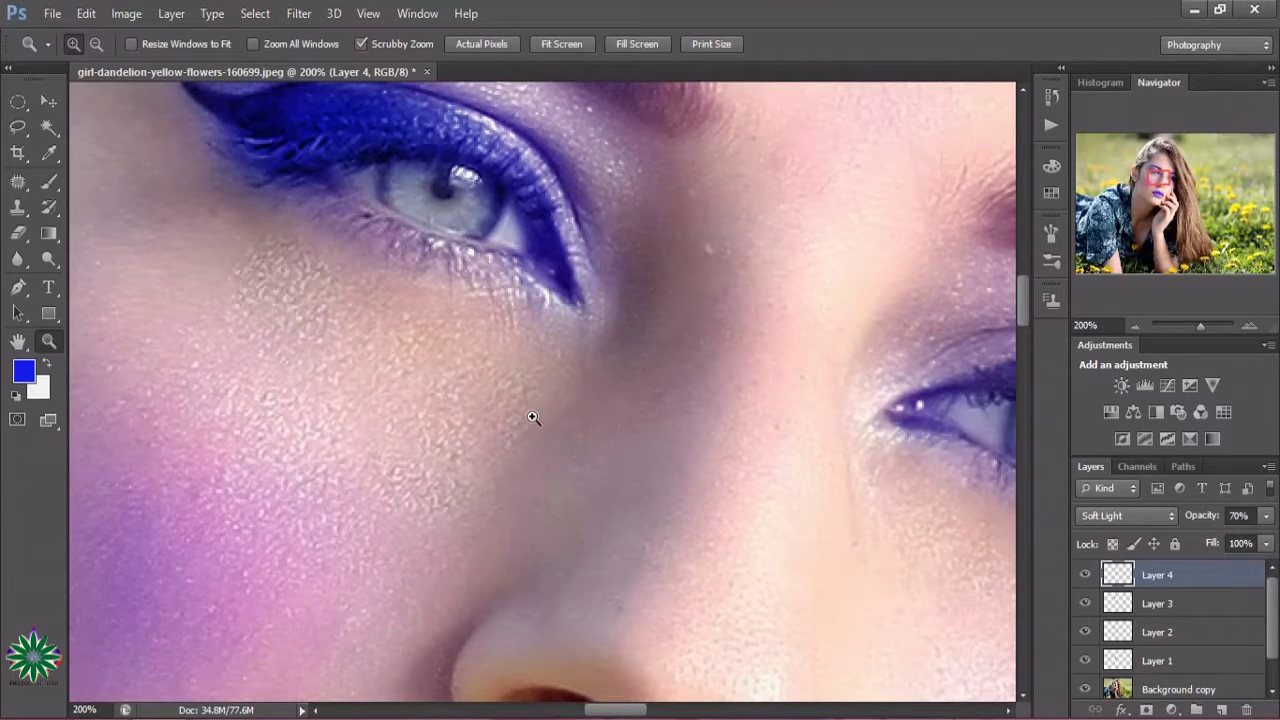
pyautogui.click(533, 417)
pyautogui.scroll(3, 651, 509)
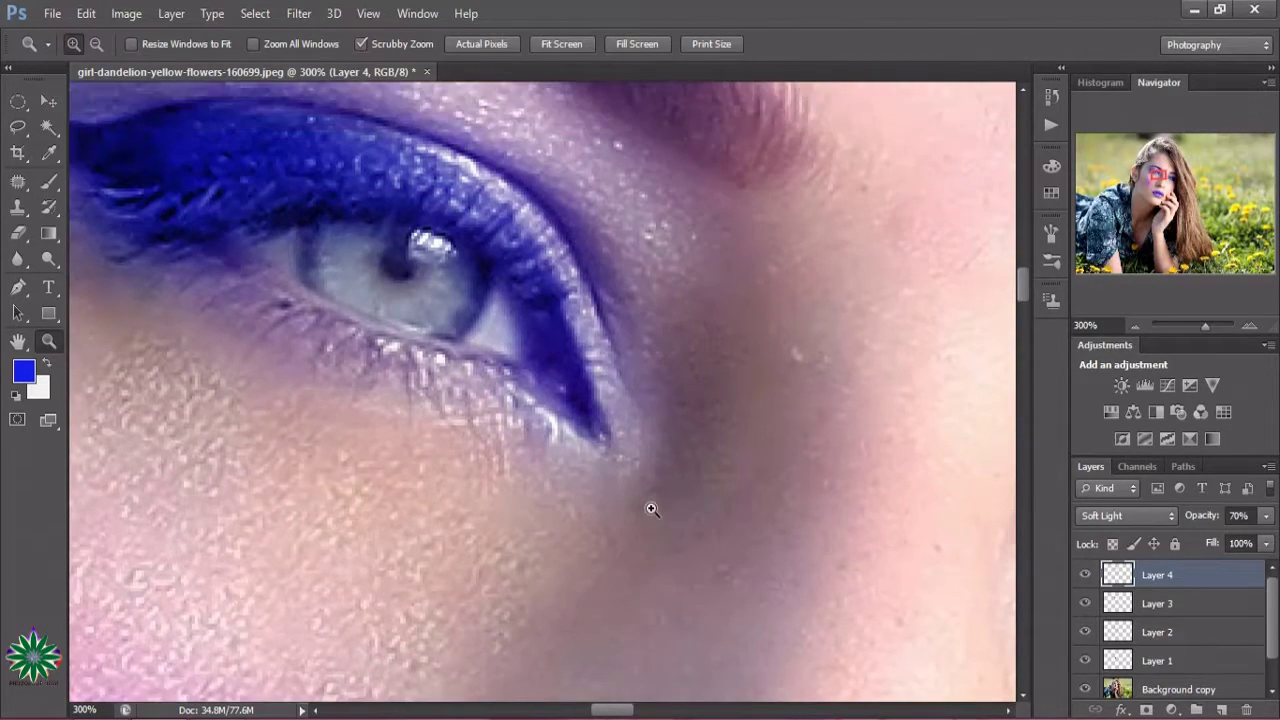
pyautogui.scroll(1, 651, 509)
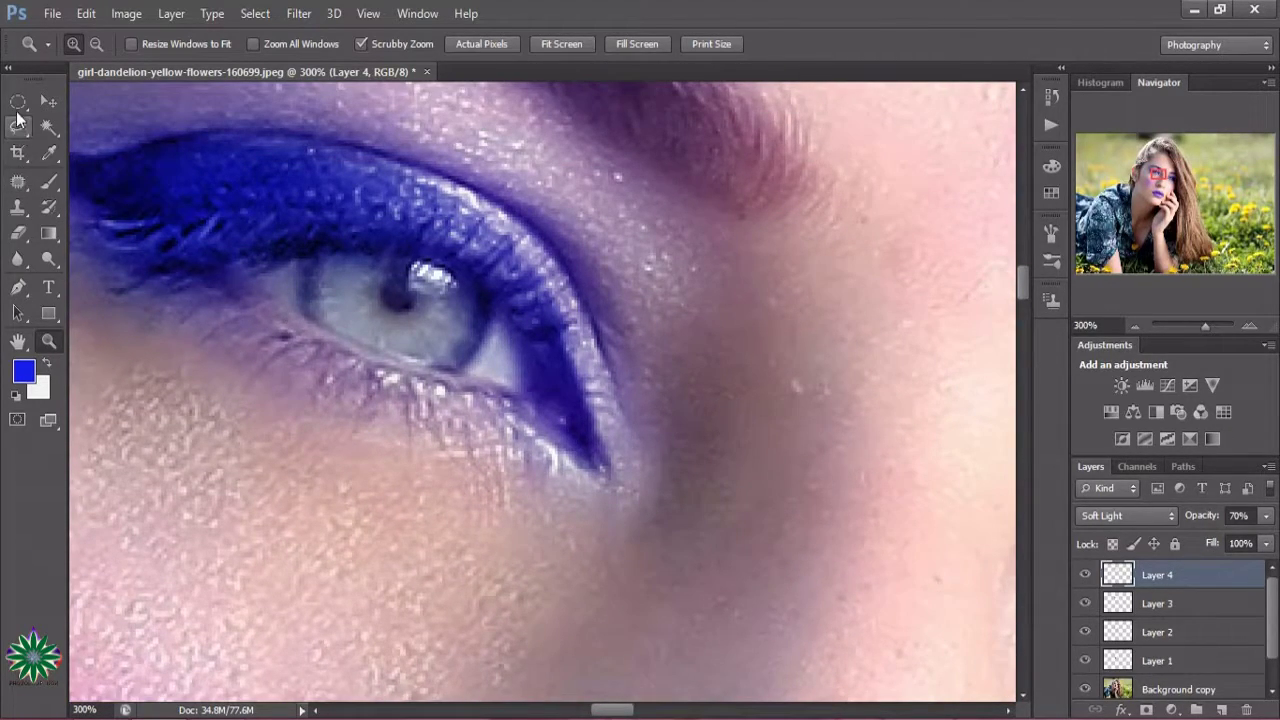
pyautogui.click(18, 101)
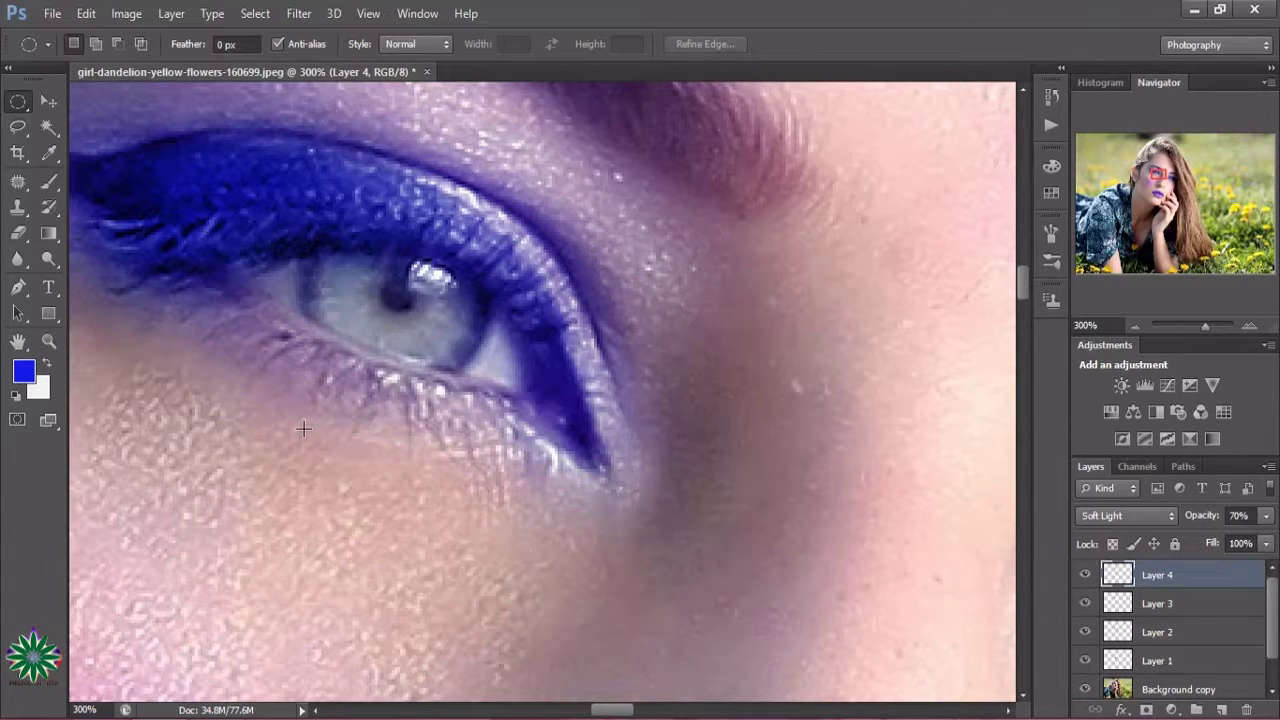
# Add Layer 5 and draw a first elliptical selection over the left iris
pyautogui.click(1218, 709)
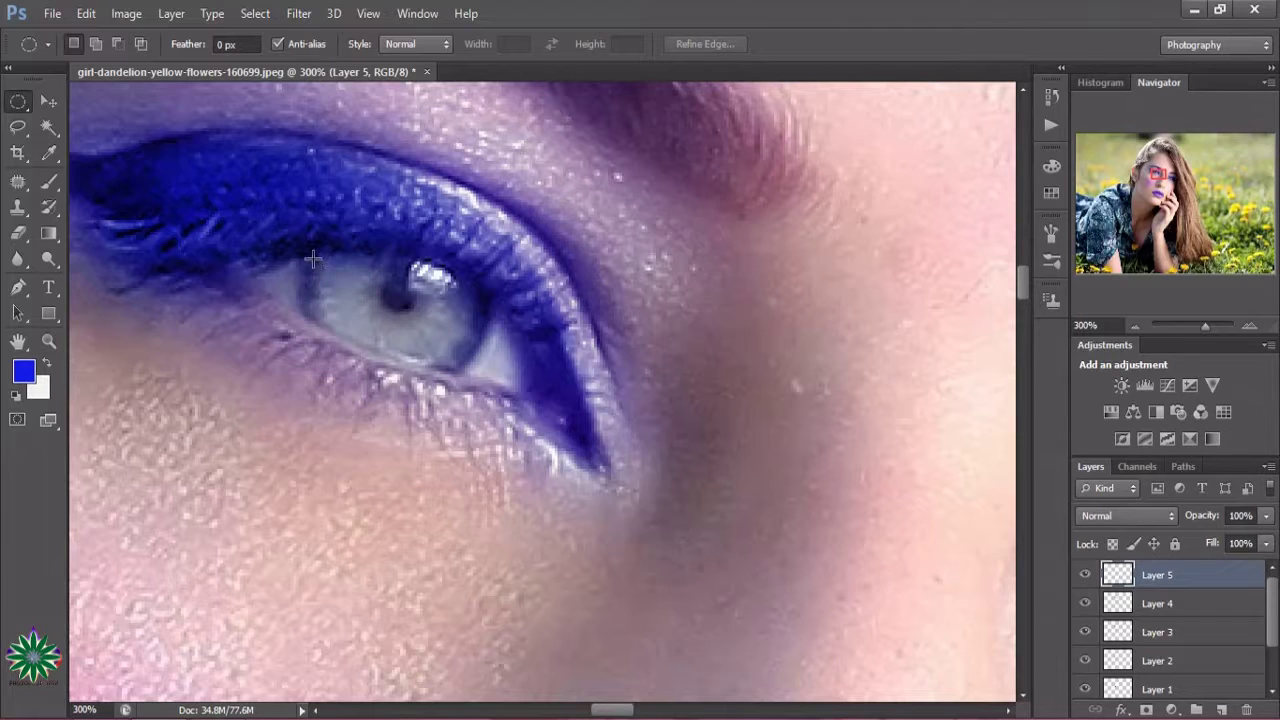
pyautogui.moveTo(321, 254)
pyautogui.mouseDown()
pyautogui.moveTo(464, 374)
pyautogui.moveTo(476, 363)
pyautogui.mouseUp()
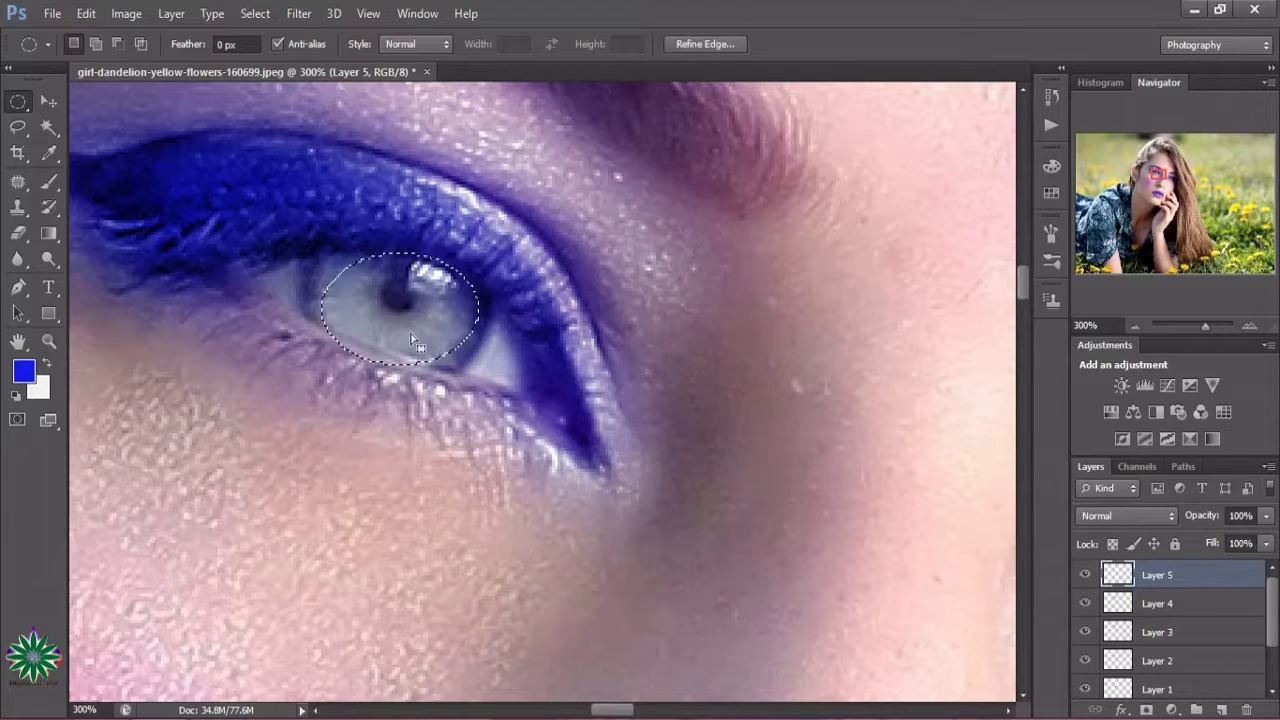
pyautogui.moveTo(399, 322); pyautogui.dragTo(408, 321)
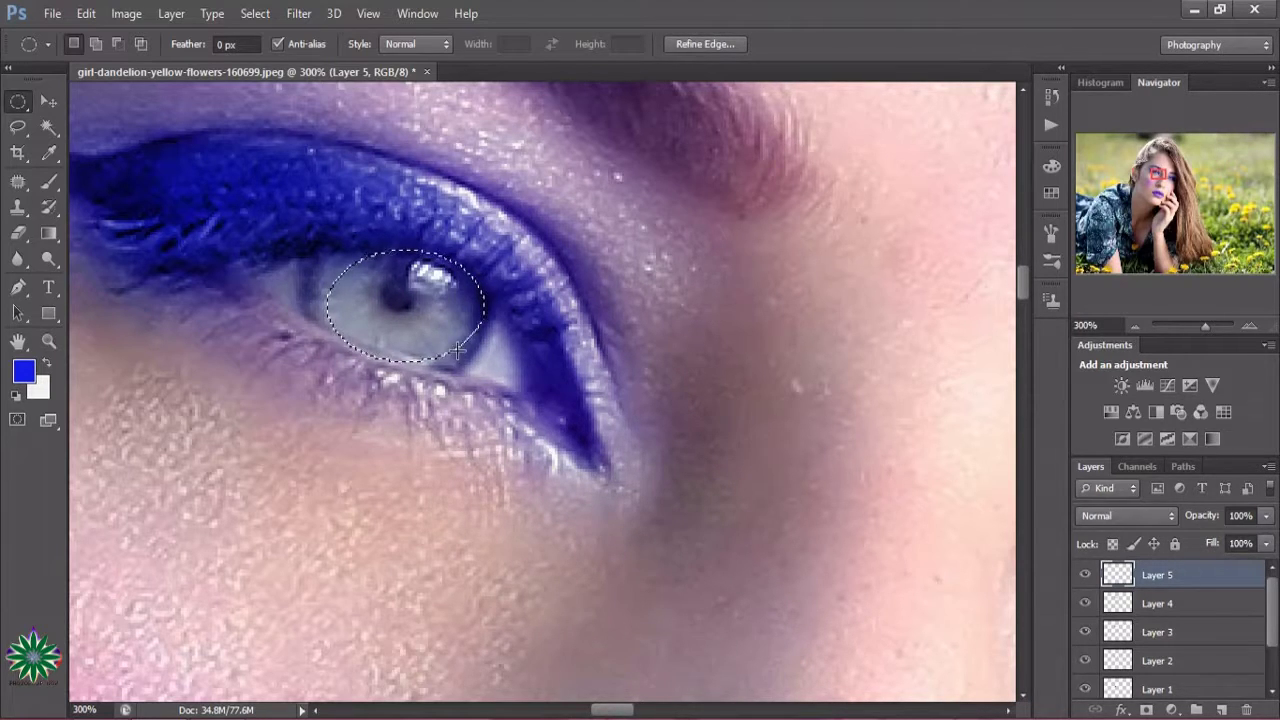
pyautogui.hotkey('ctrl', 'd')
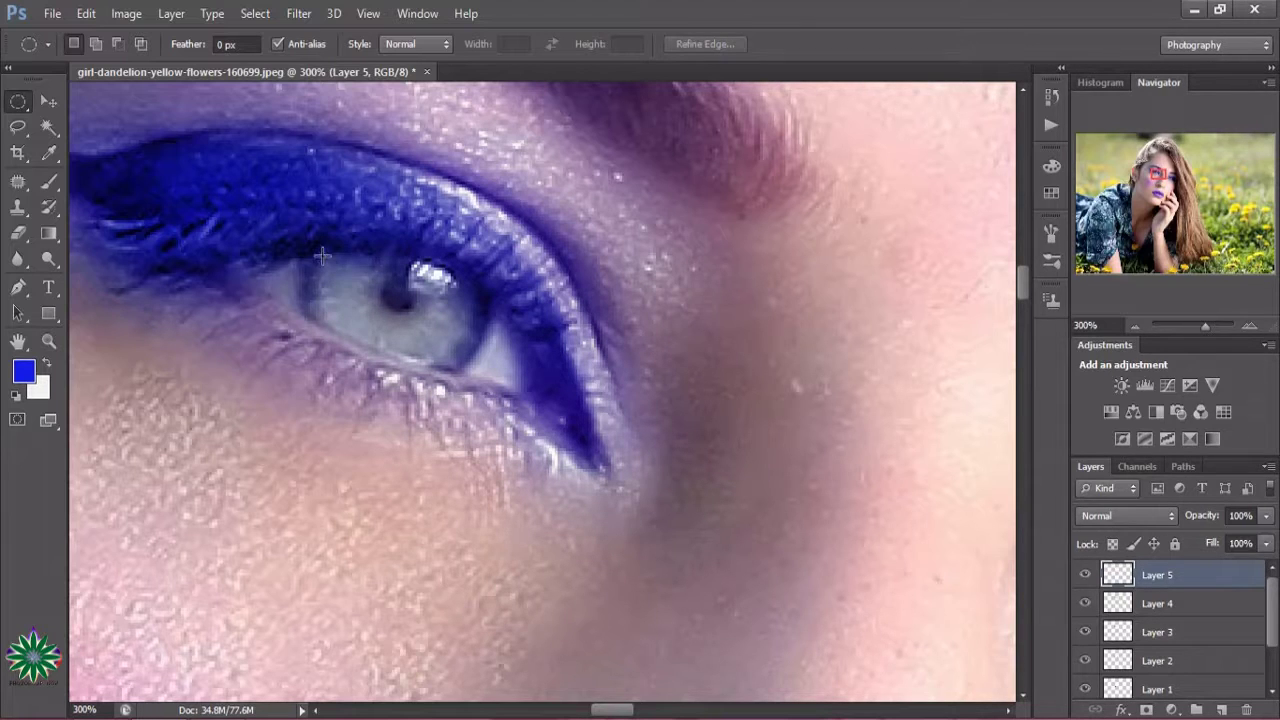
# Redraw the elliptical selection until it fits the left iris
pyautogui.moveTo(321, 257)
pyautogui.mouseDown()
pyautogui.moveTo(469, 368)
pyautogui.moveTo(489, 369)
pyautogui.mouseUp()
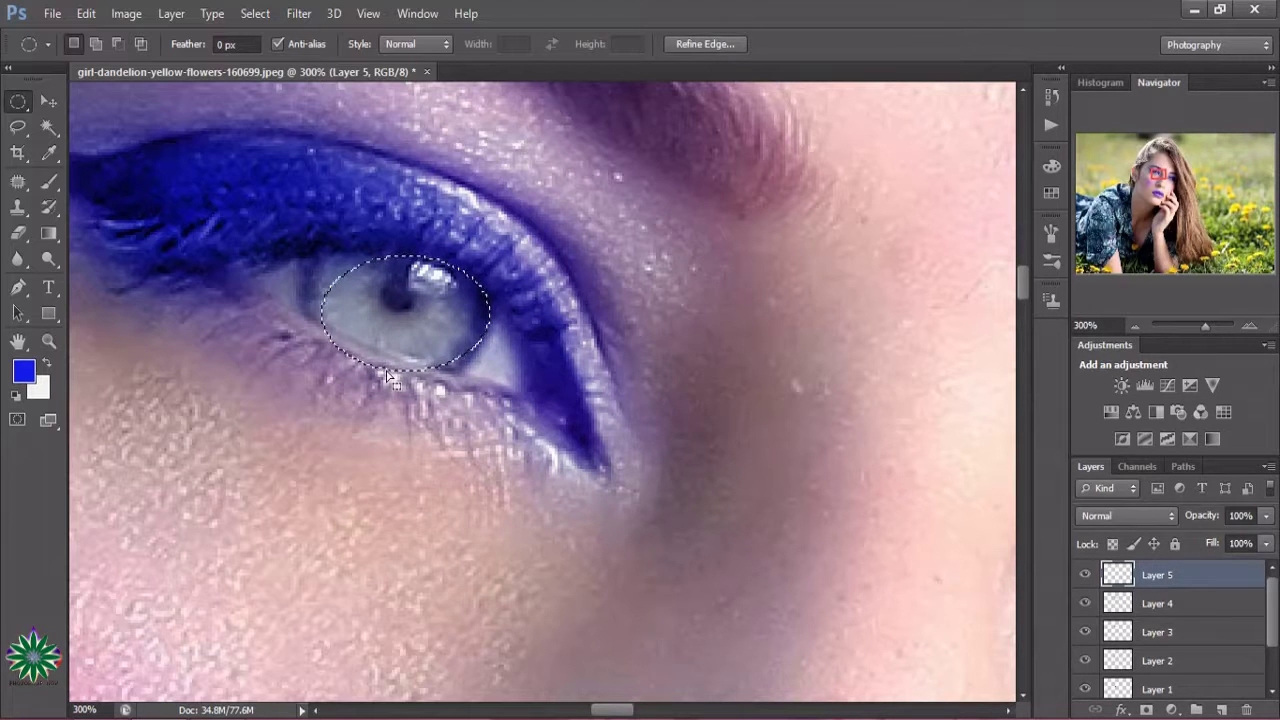
pyautogui.moveTo(342, 283); pyautogui.dragTo(362, 320)
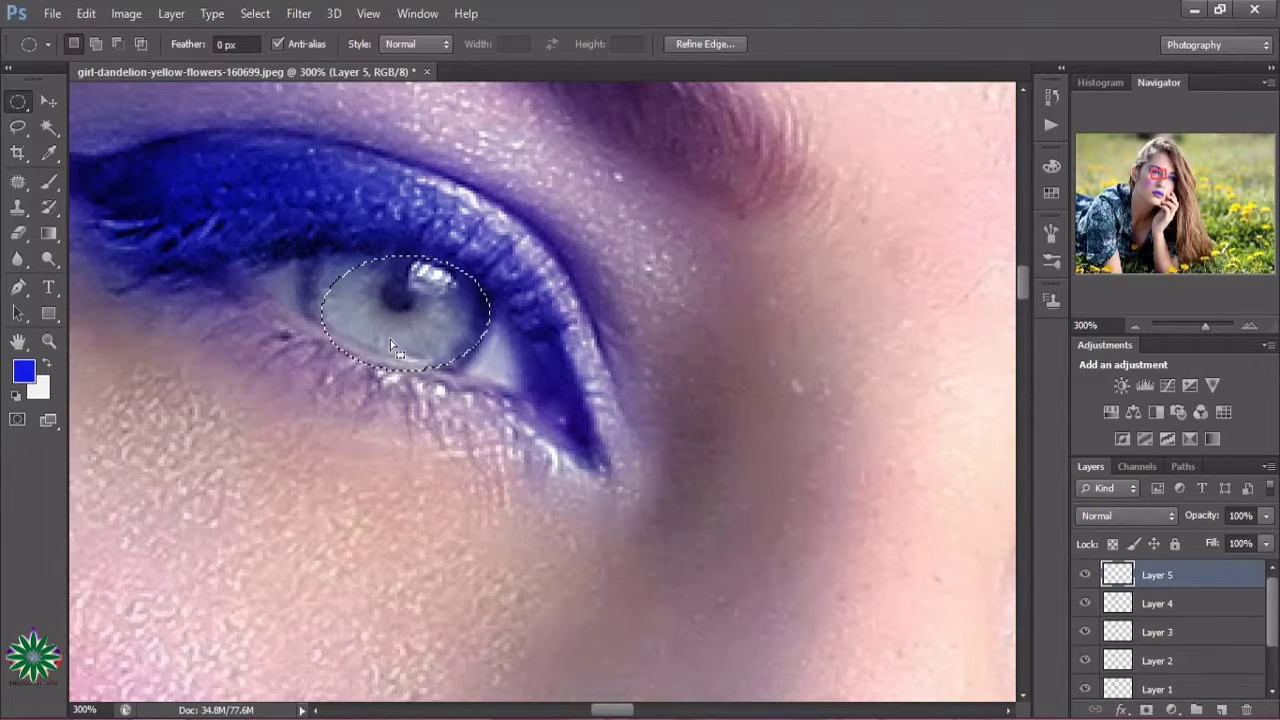
pyautogui.click(390, 339)
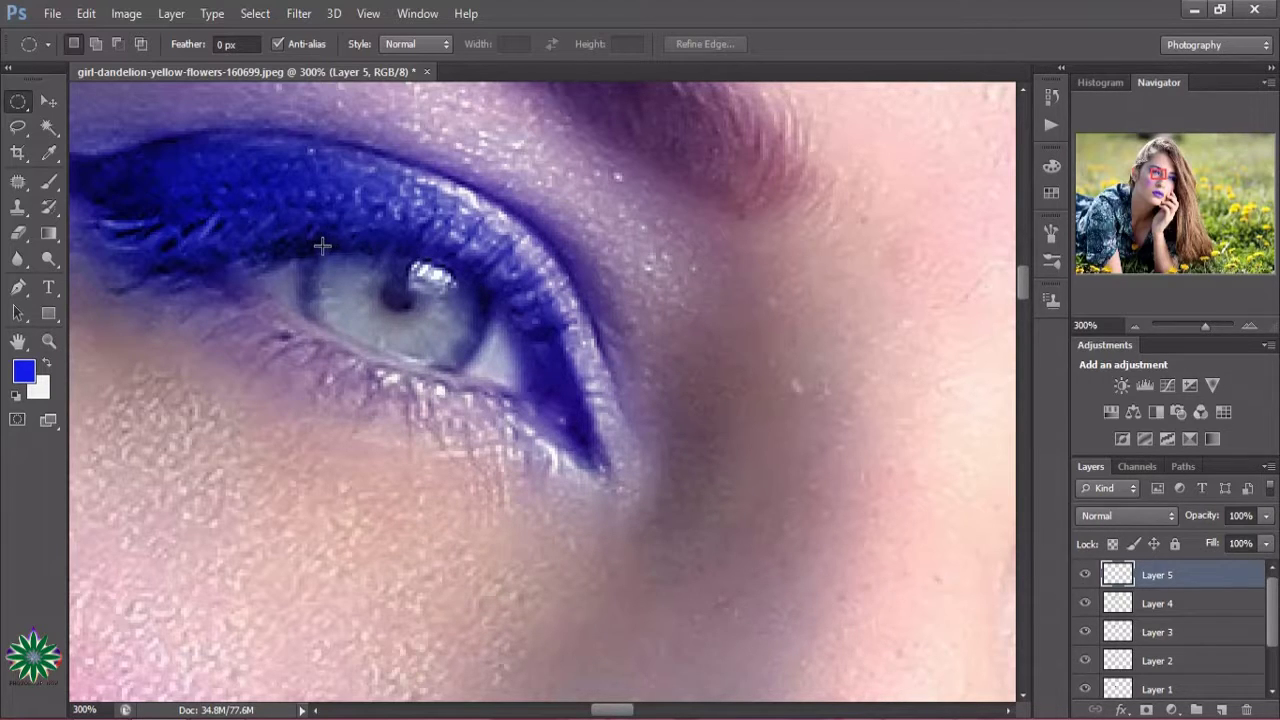
pyautogui.moveTo(322, 245); pyautogui.dragTo(485, 368)
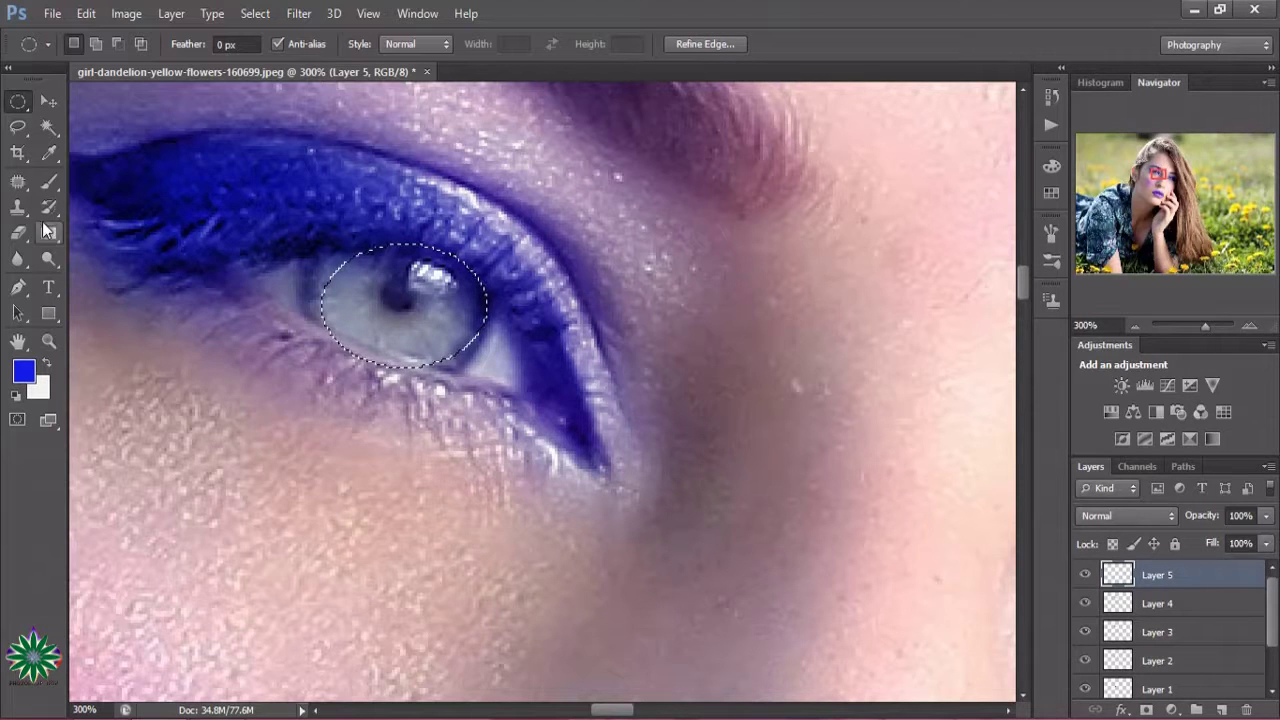
pyautogui.click(48, 181)
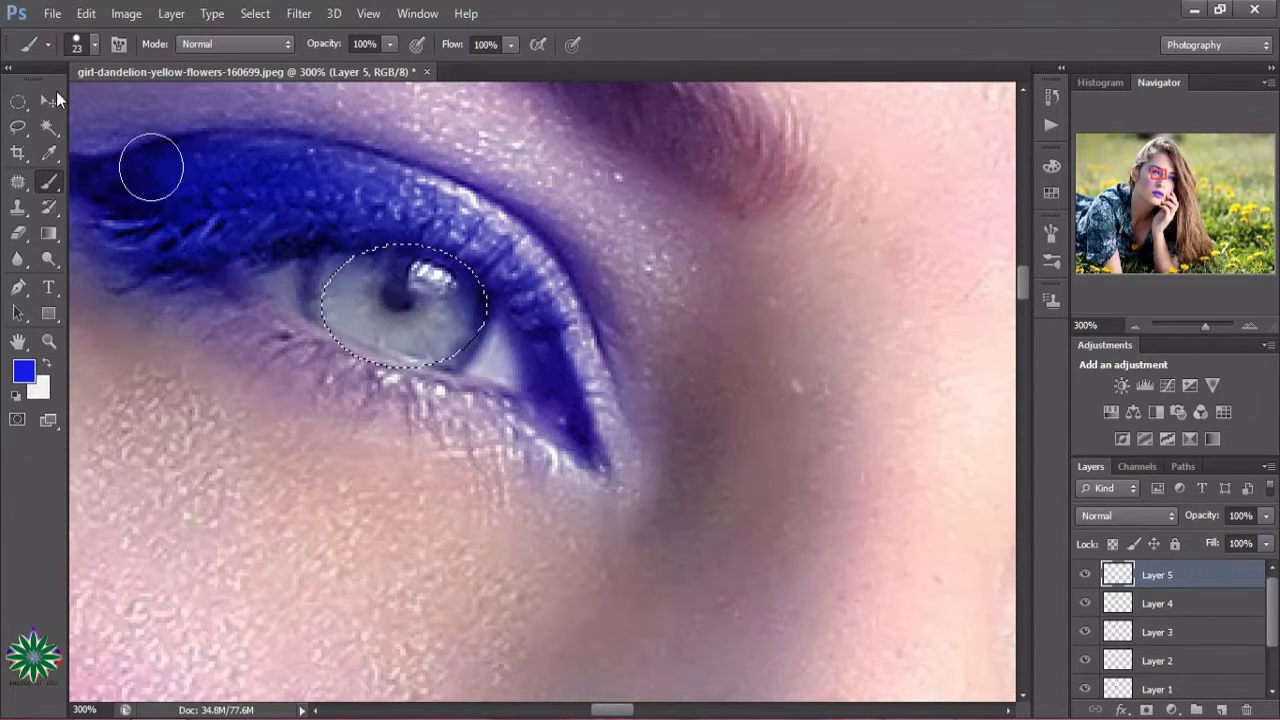
# Paint a blue ring inside the left iris selection with a 10 px brush
pyautogui.click(93, 45)
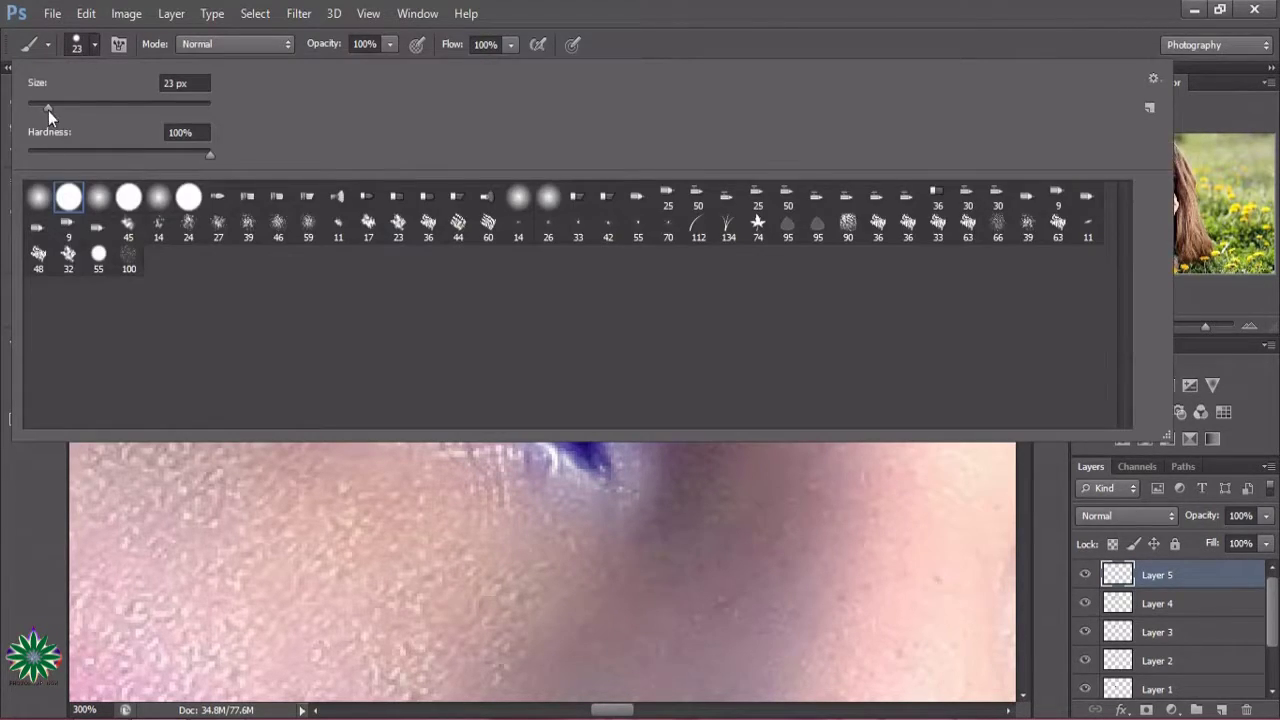
pyautogui.moveTo(40, 104); pyautogui.dragTo(37, 104)
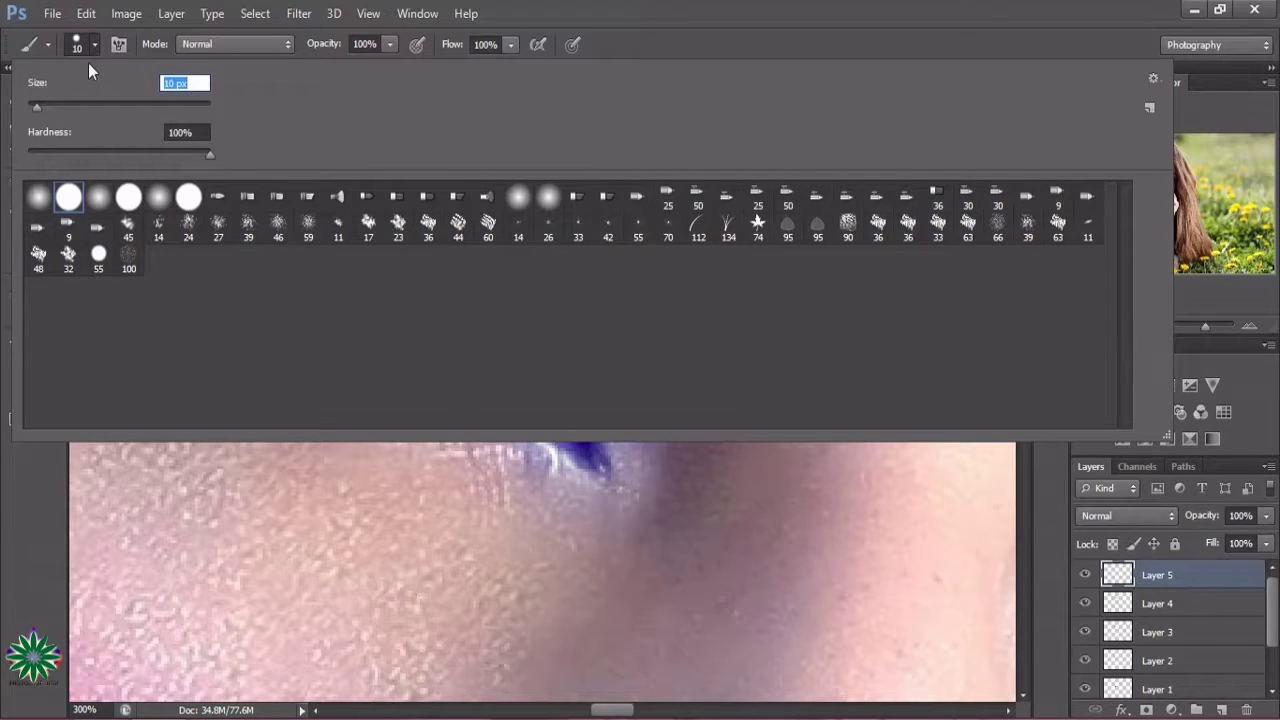
pyautogui.press('Return')
pyautogui.moveTo(337, 292)
pyautogui.mouseDown()
pyautogui.moveTo(445, 263)
pyautogui.moveTo(432, 355)
pyautogui.moveTo(375, 360)
pyautogui.moveTo(340, 340)
pyautogui.moveTo(333, 318)
pyautogui.moveTo(415, 345)
pyautogui.moveTo(452, 337)
pyautogui.moveTo(459, 291)
pyautogui.mouseUp()
pyautogui.moveTo(443, 270); pyautogui.dragTo(415, 255)
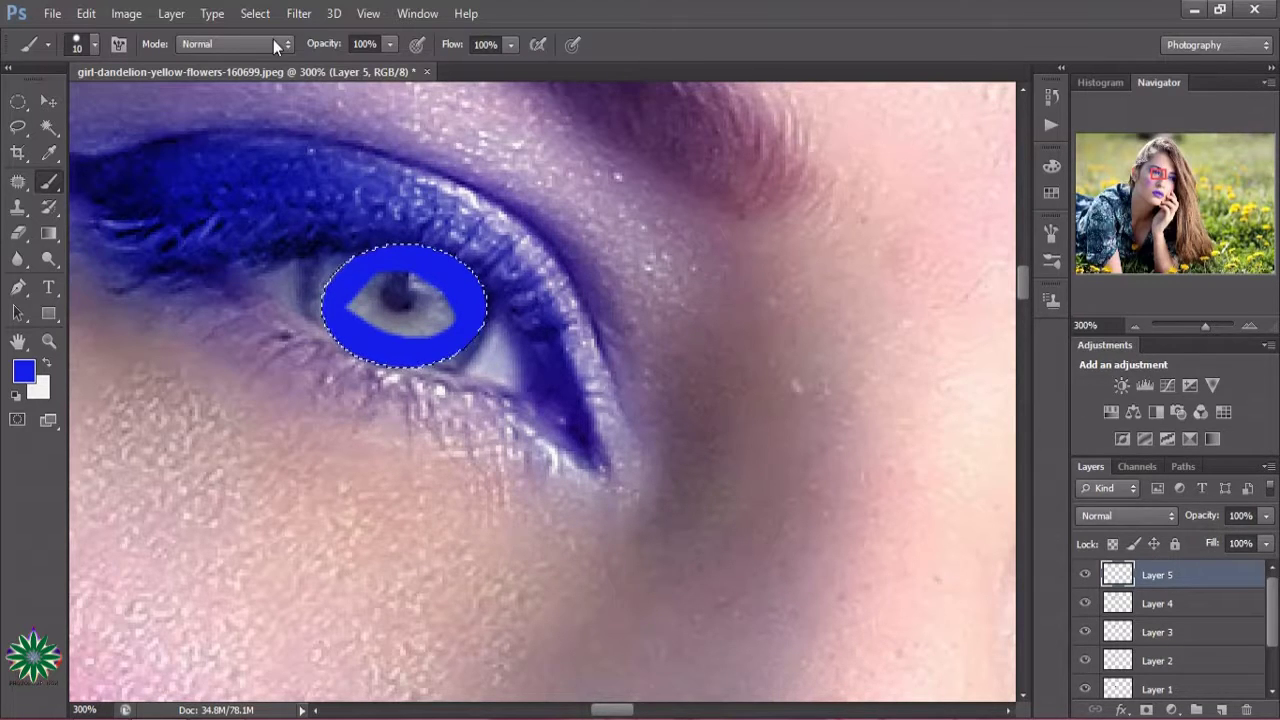
pyautogui.click(298, 13)
pyautogui.moveTo(308, 137)
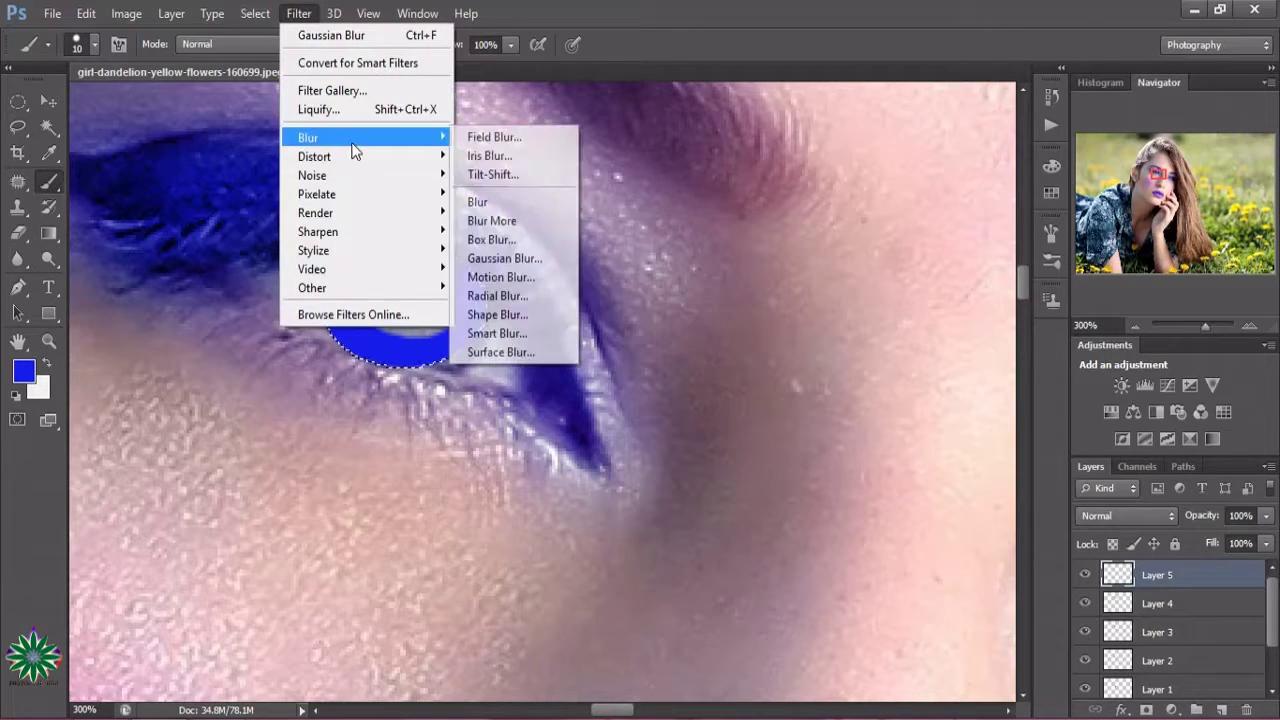
# Blur Layer 5's blue iris paint with a 16.8-pixel Gaussian Blur
pyautogui.click(526, 259)
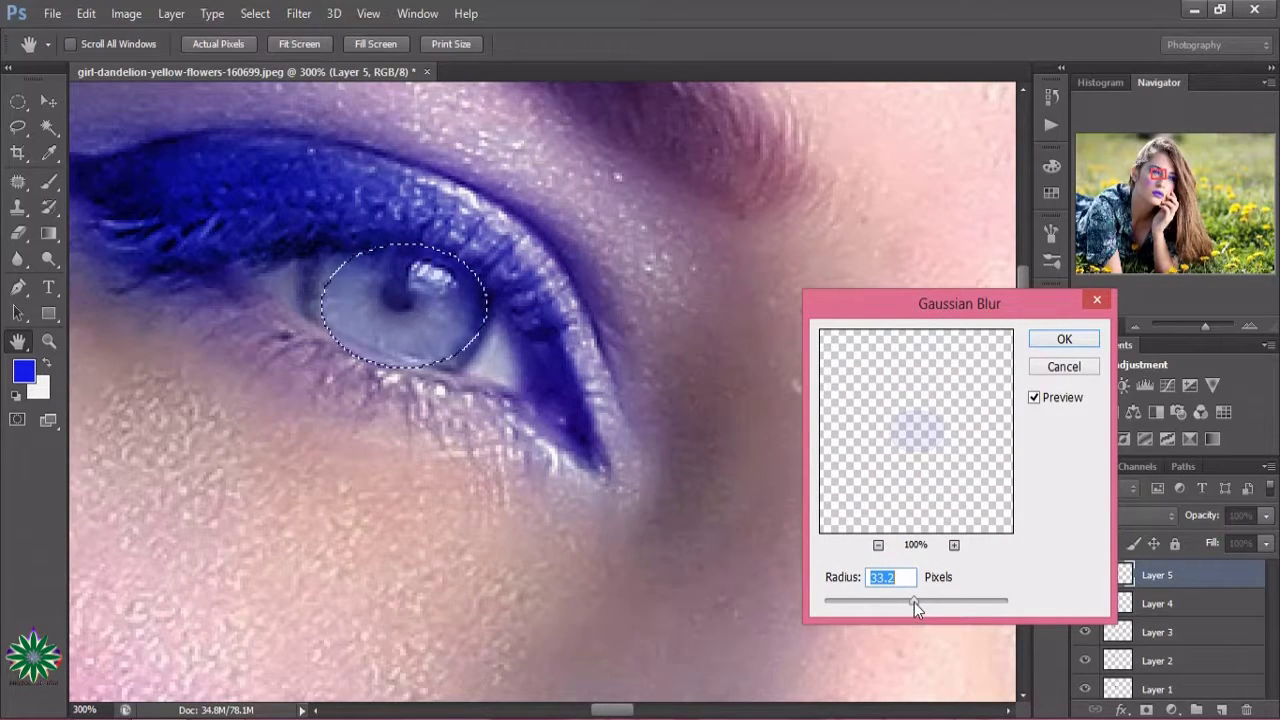
pyautogui.moveTo(897, 603); pyautogui.dragTo(905, 603)
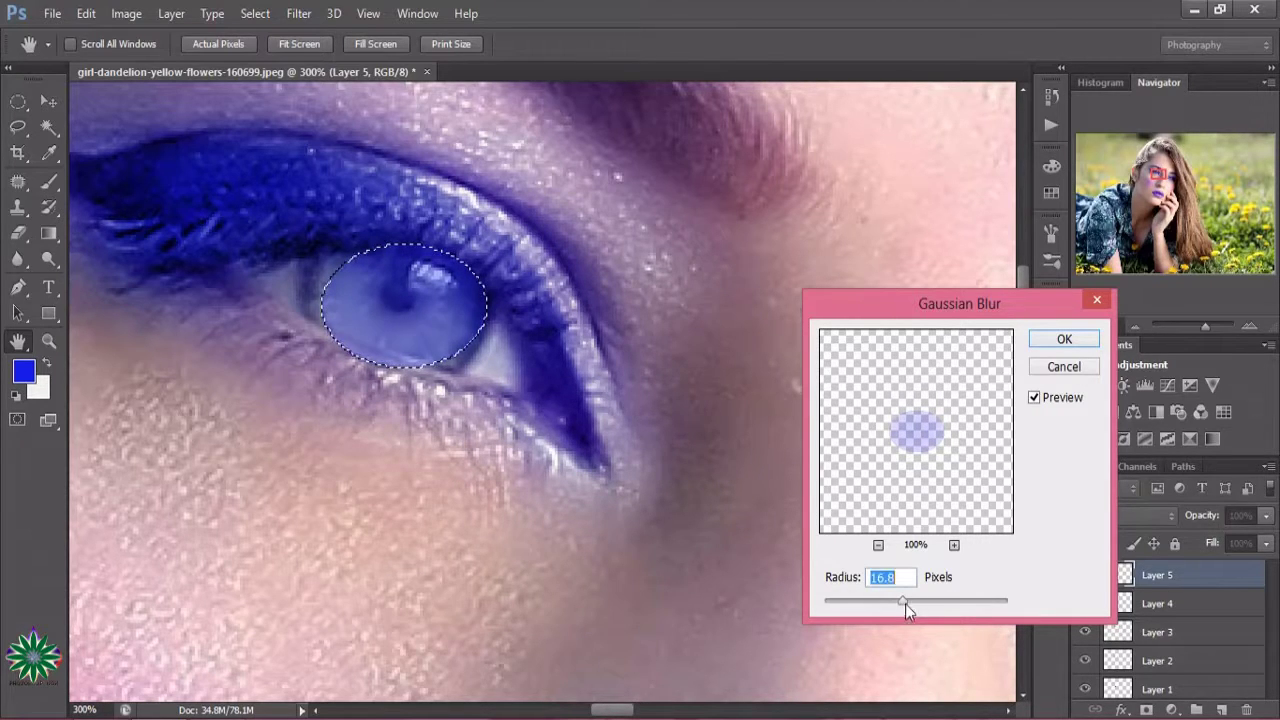
pyautogui.click(1092, 344)
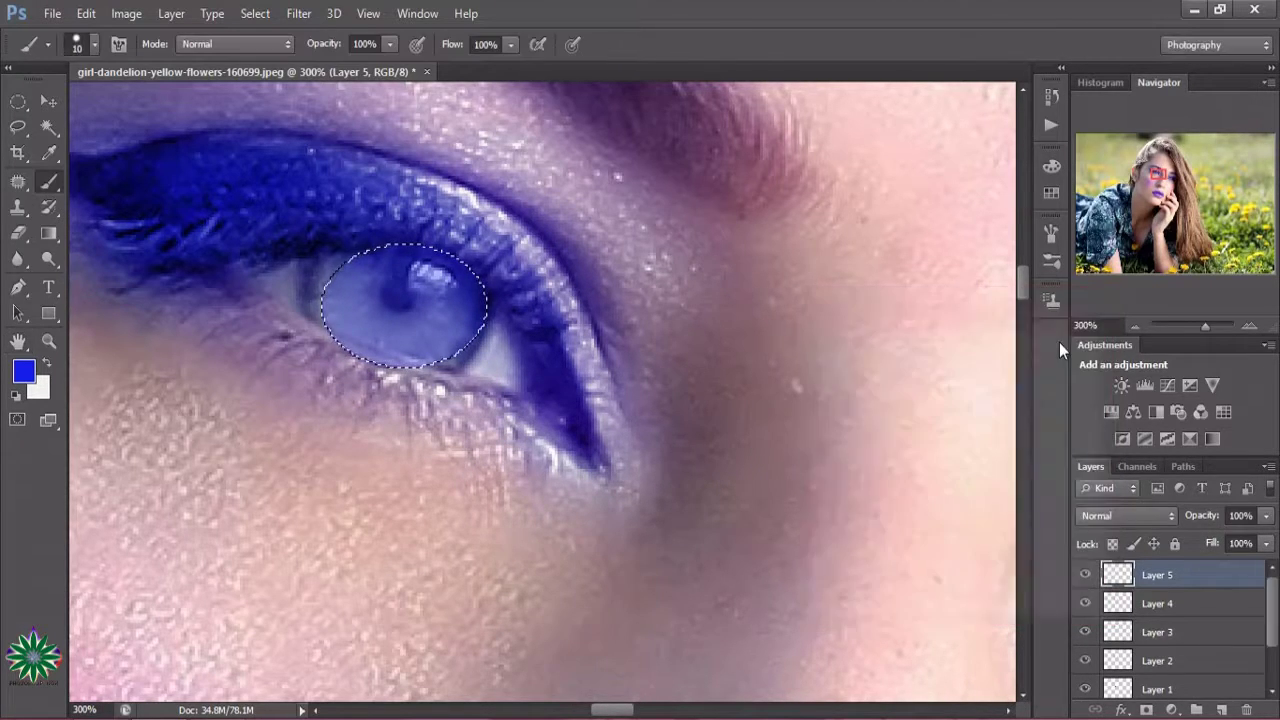
# Blend Layer 5 in Color mode at 61% opacity and add an empty Layer 6
pyautogui.click(1132, 516)
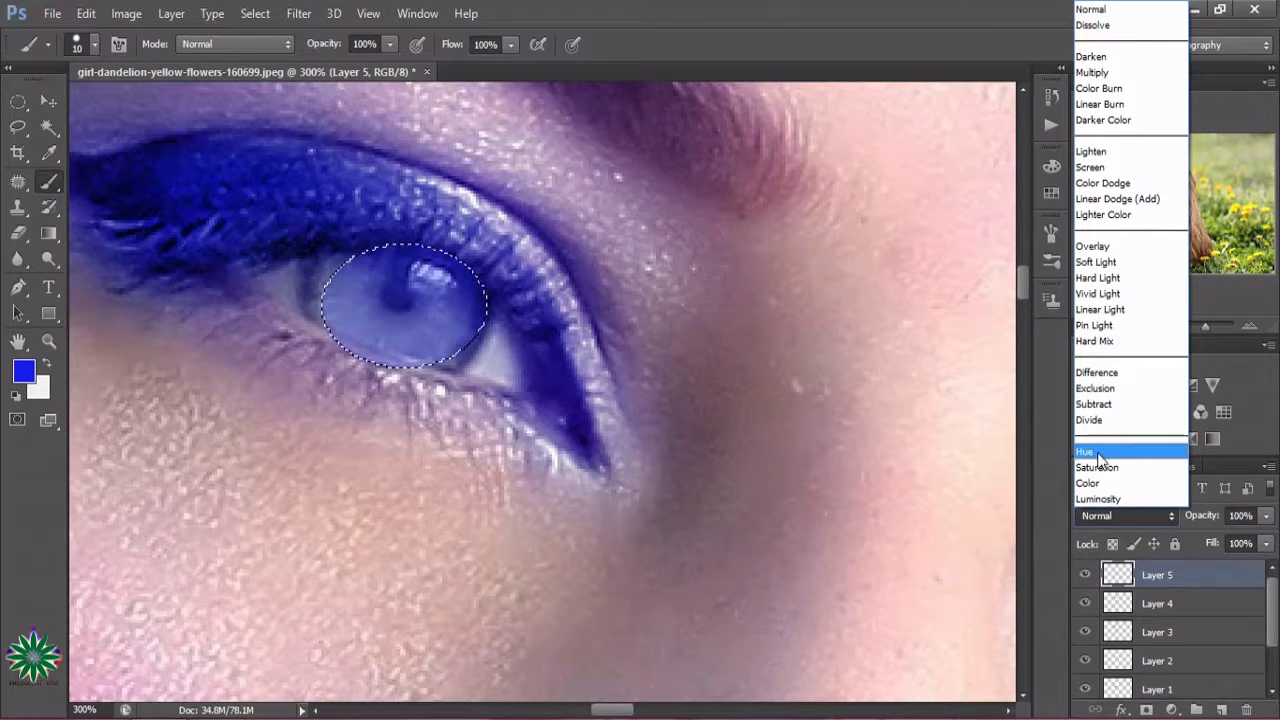
pyautogui.click(1100, 482)
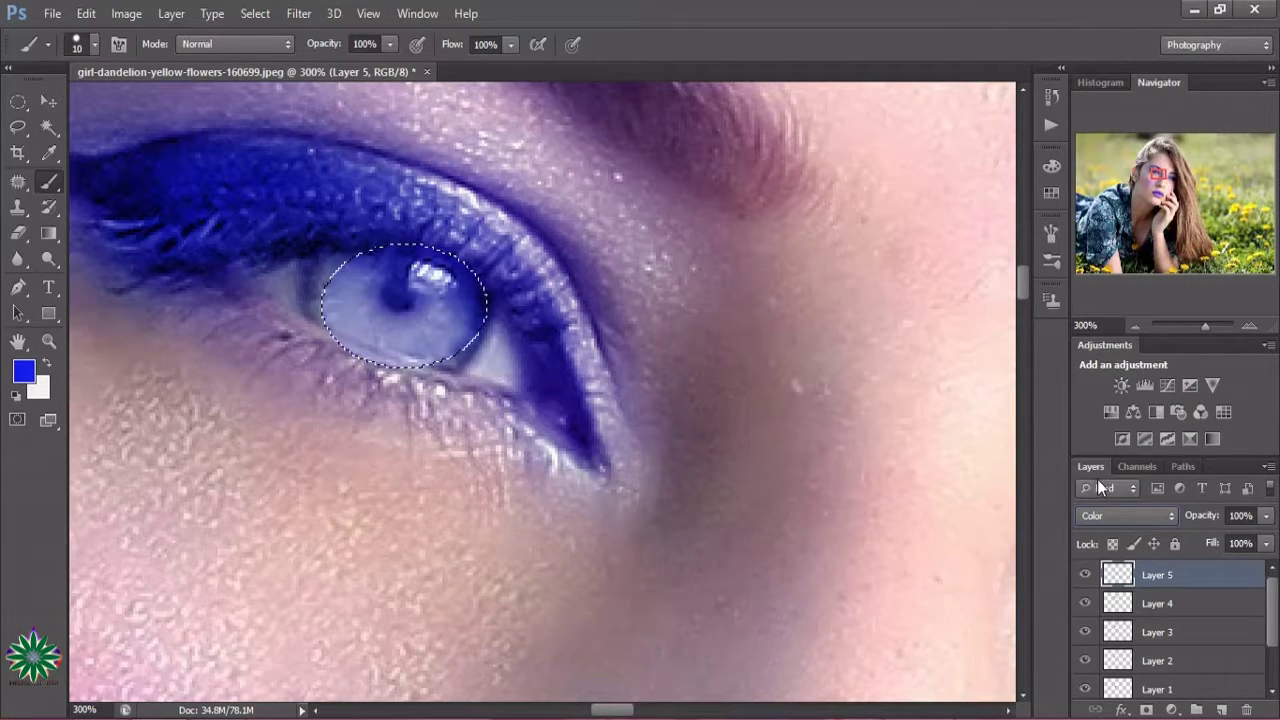
pyautogui.click(1265, 516)
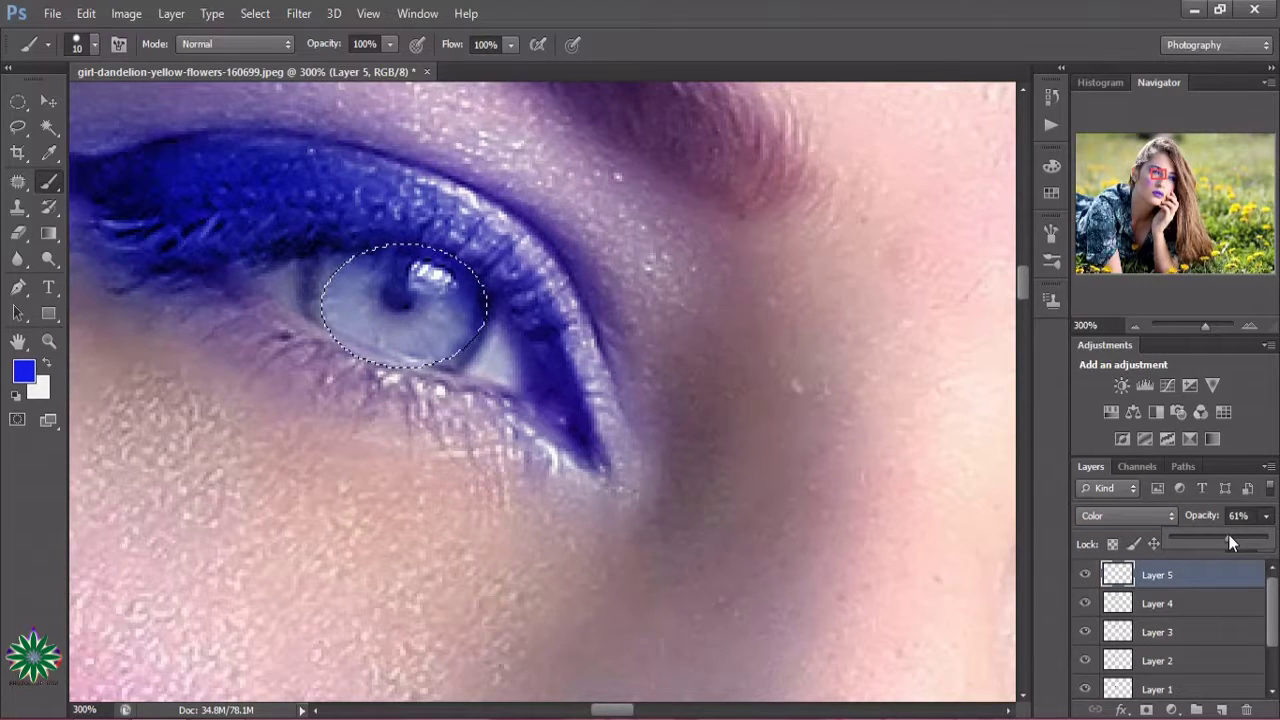
pyautogui.moveTo(617, 714)
pyautogui.mouseDown()
pyautogui.moveTo(745, 710)
pyautogui.moveTo(575, 710)
pyautogui.moveTo(643, 703)
pyautogui.mouseUp()
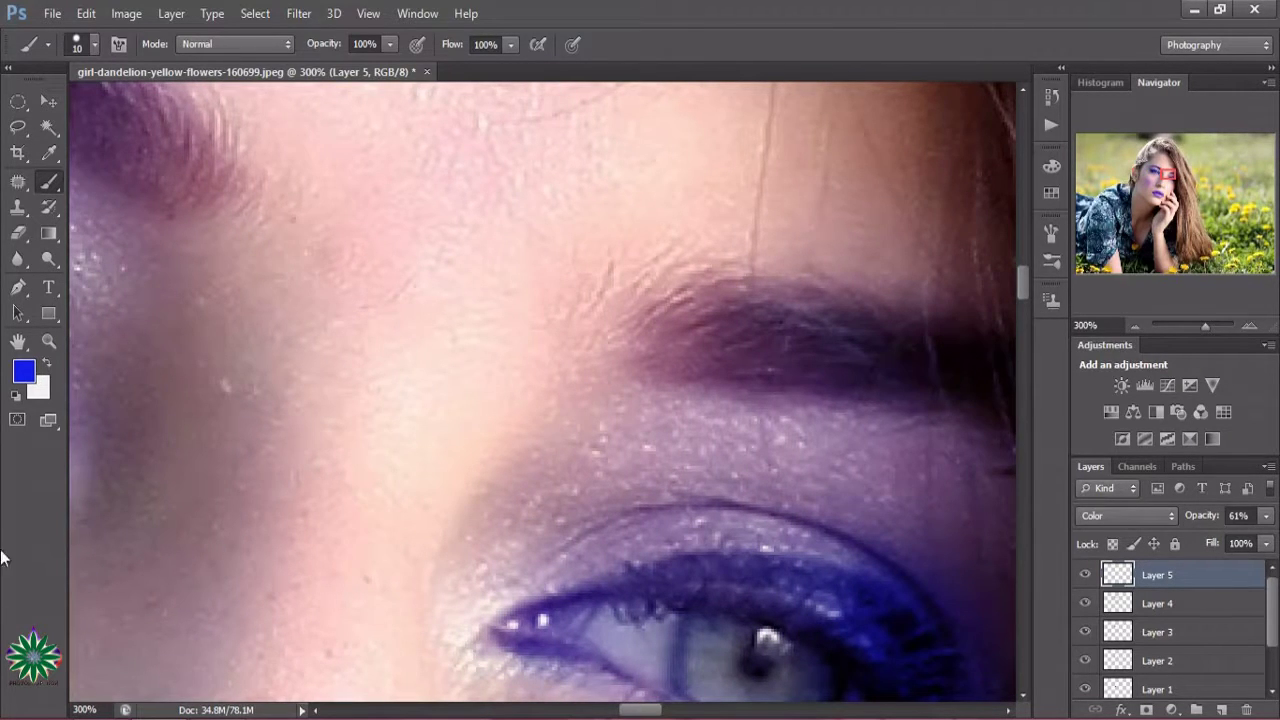
pyautogui.moveTo(1019, 287); pyautogui.dragTo(1030, 305)
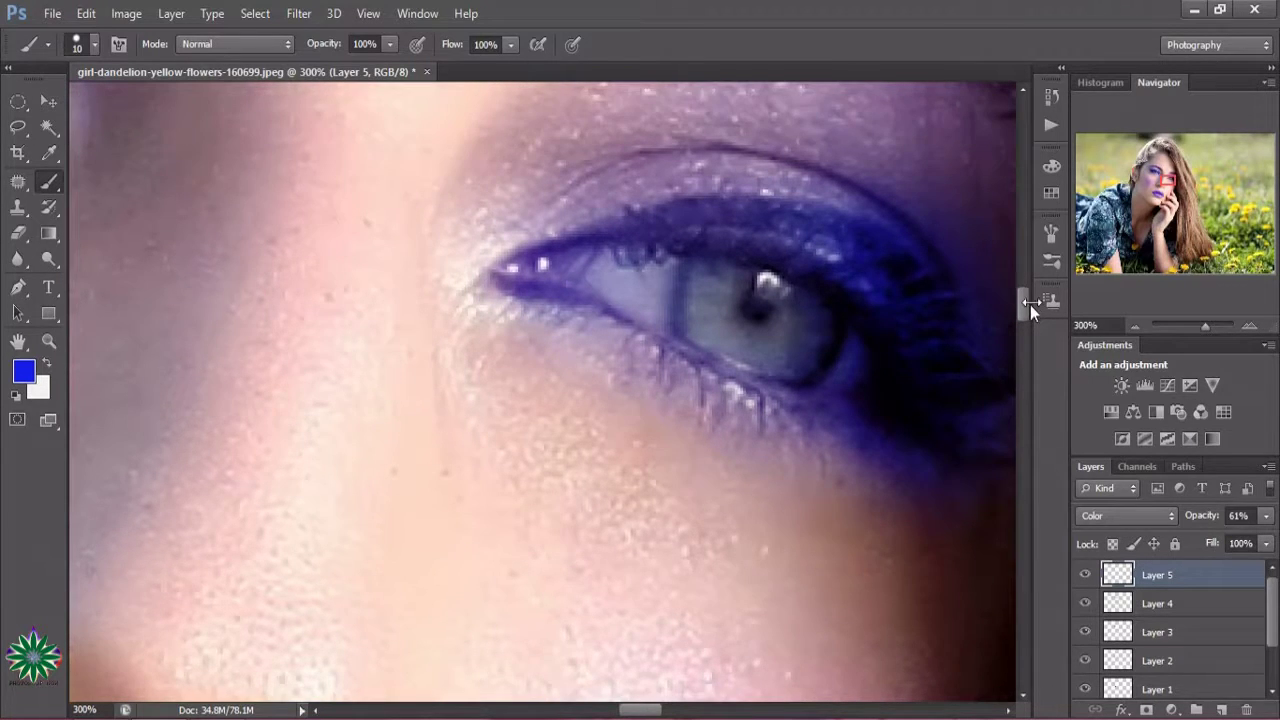
pyautogui.moveTo(651, 714); pyautogui.dragTo(662, 714)
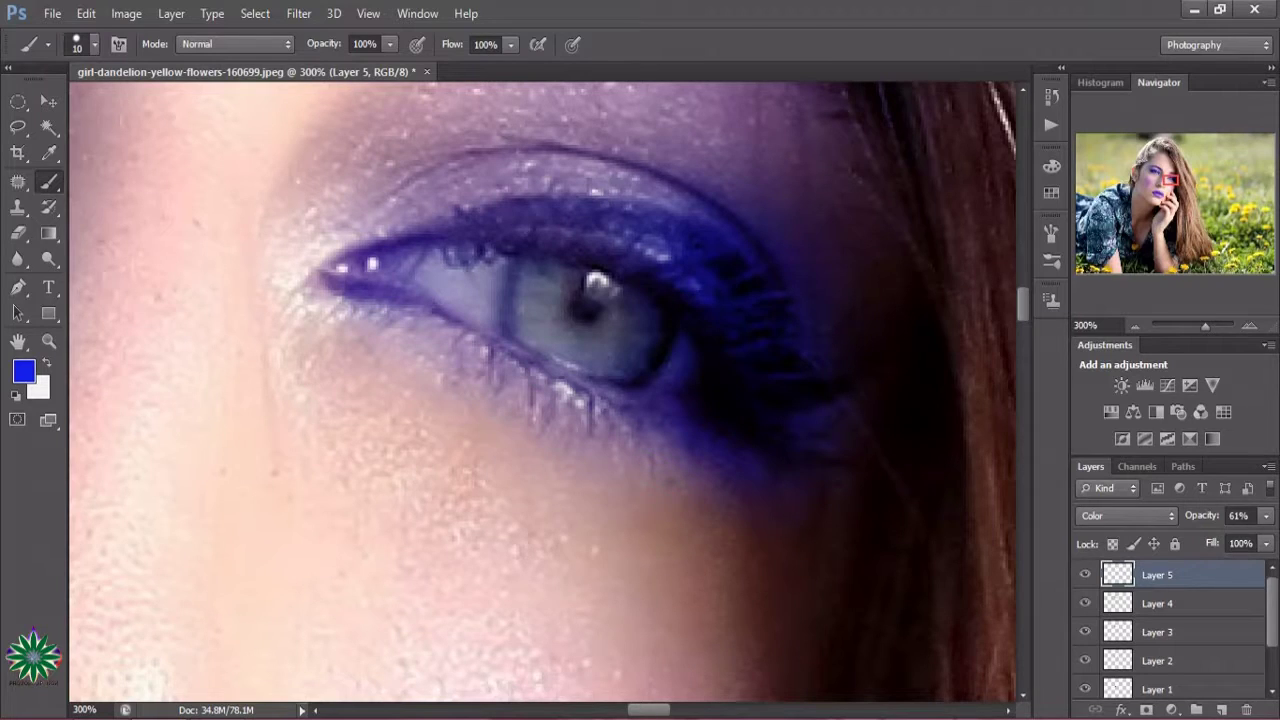
pyautogui.click(1220, 710)
# Select an ellipse around the right iris and paint it solid blue on Layer 6
pyautogui.click(18, 101)
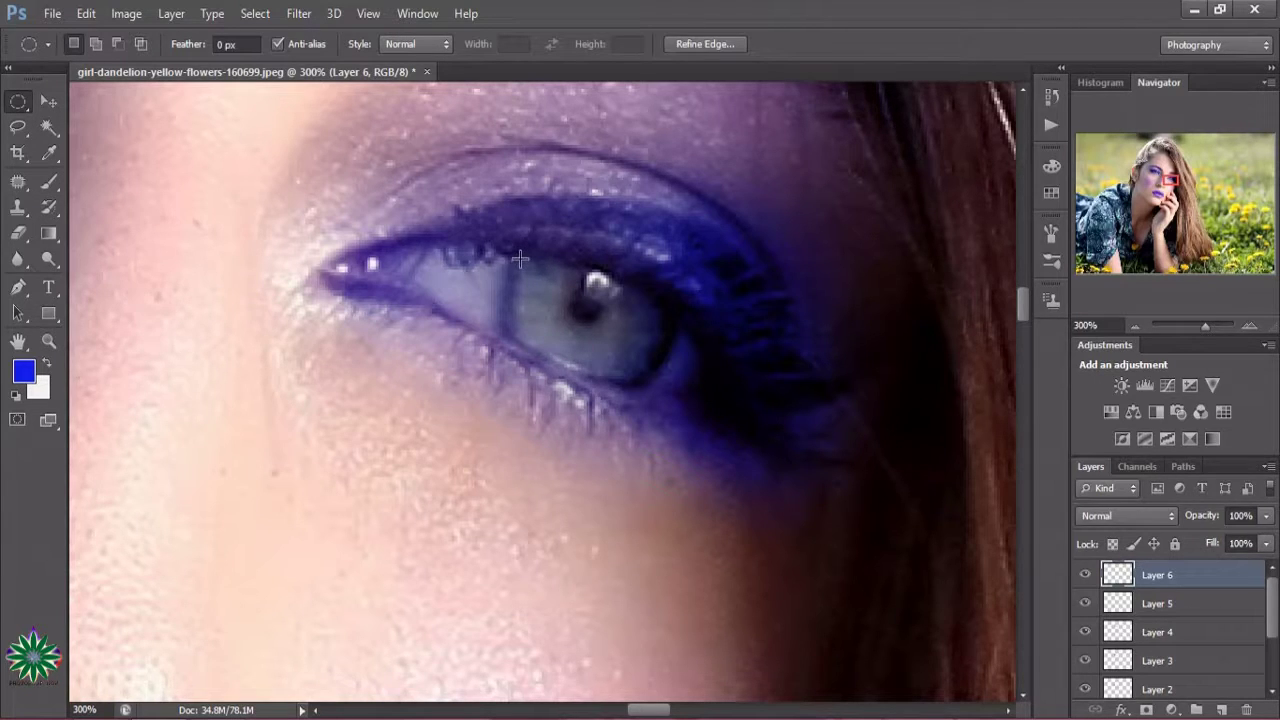
pyautogui.moveTo(520, 259); pyautogui.dragTo(660, 381)
pyautogui.click(49, 183)
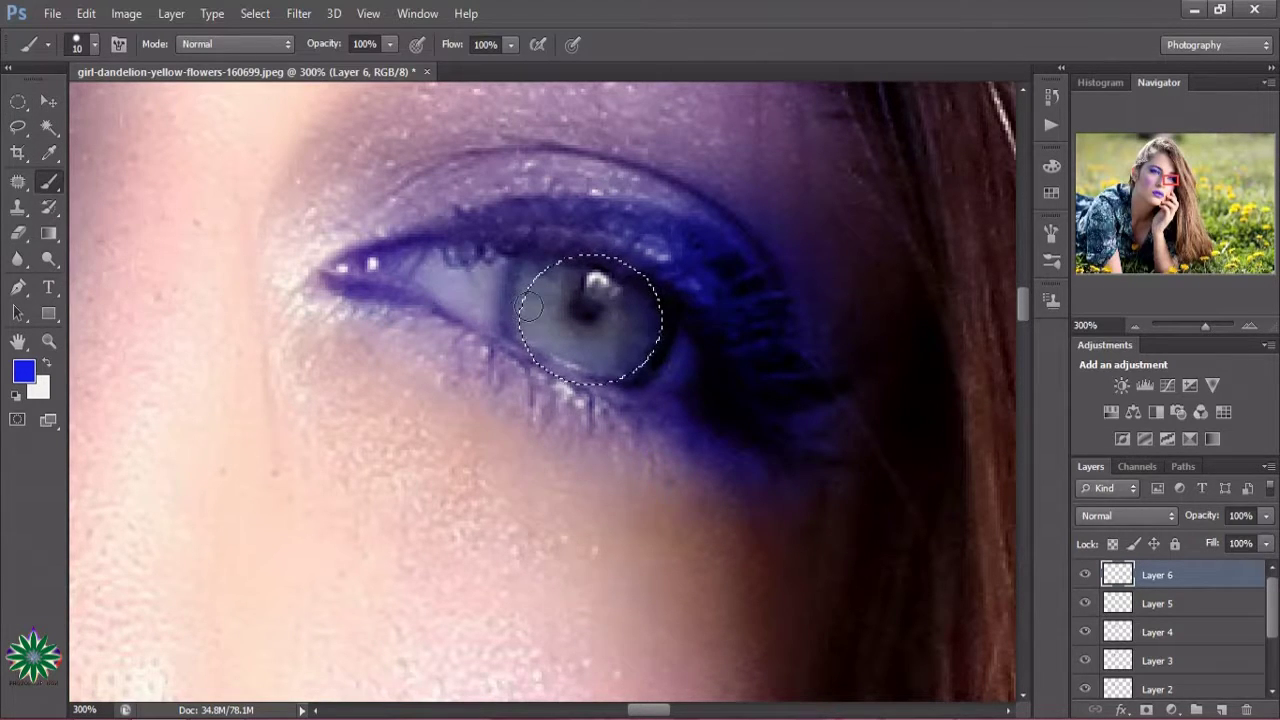
pyautogui.moveTo(529, 302)
pyautogui.mouseDown()
pyautogui.moveTo(640, 346)
pyautogui.moveTo(590, 264)
pyautogui.moveTo(555, 270)
pyautogui.moveTo(530, 300)
pyautogui.moveTo(550, 330)
pyautogui.moveTo(580, 358)
pyautogui.moveTo(608, 352)
pyautogui.moveTo(638, 320)
pyautogui.mouseUp()
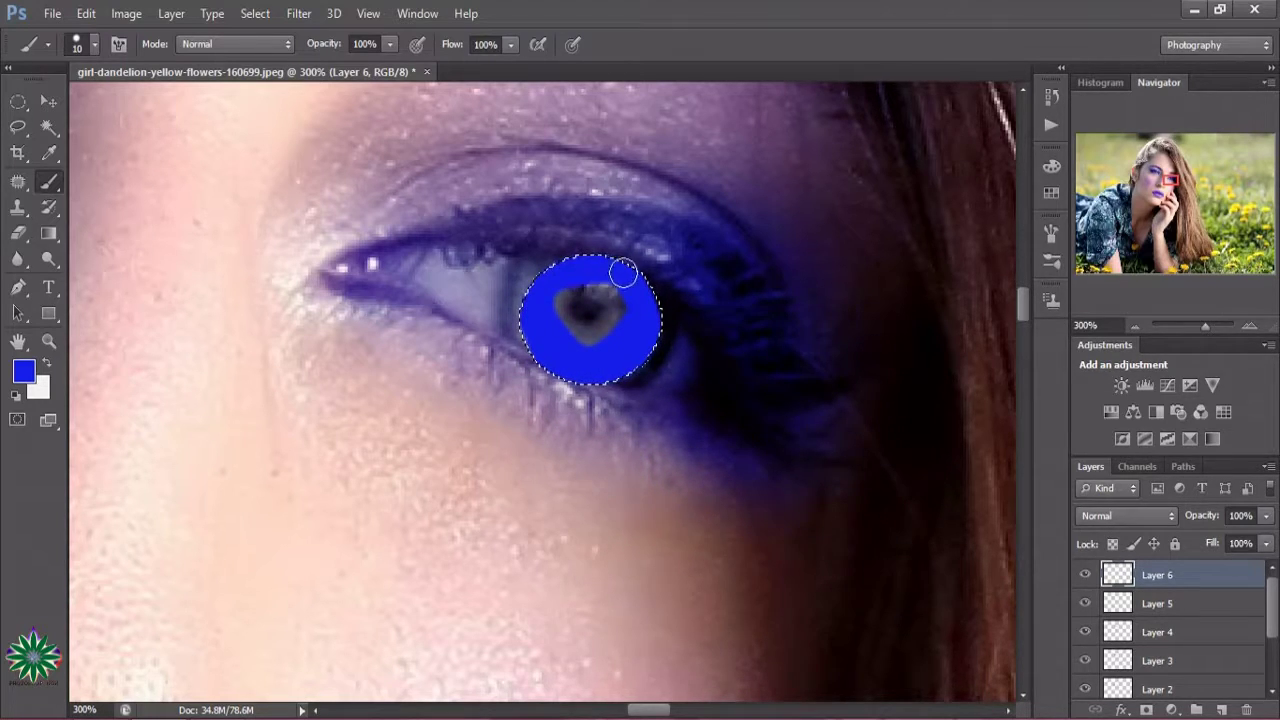
pyautogui.click(293, 14)
pyautogui.moveTo(362, 137)
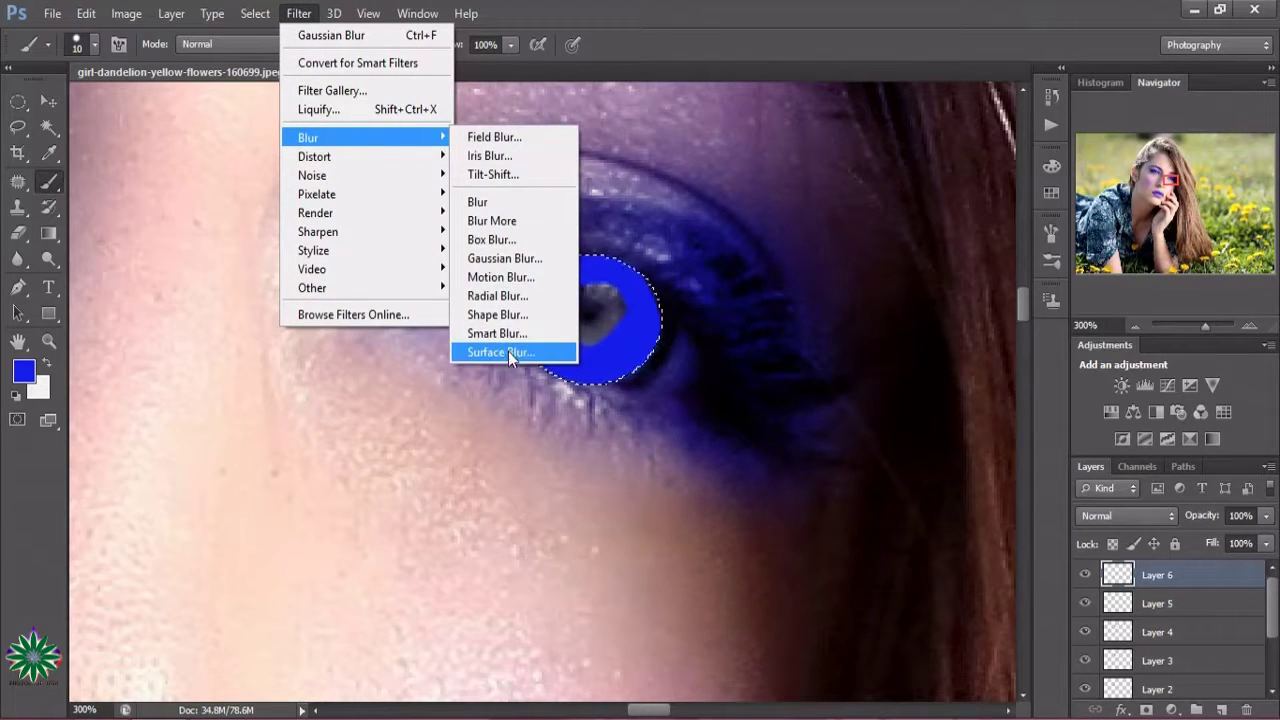
# Soften the iris fill with a Gaussian Blur of about 19.6 radius
pyautogui.click(505, 258)
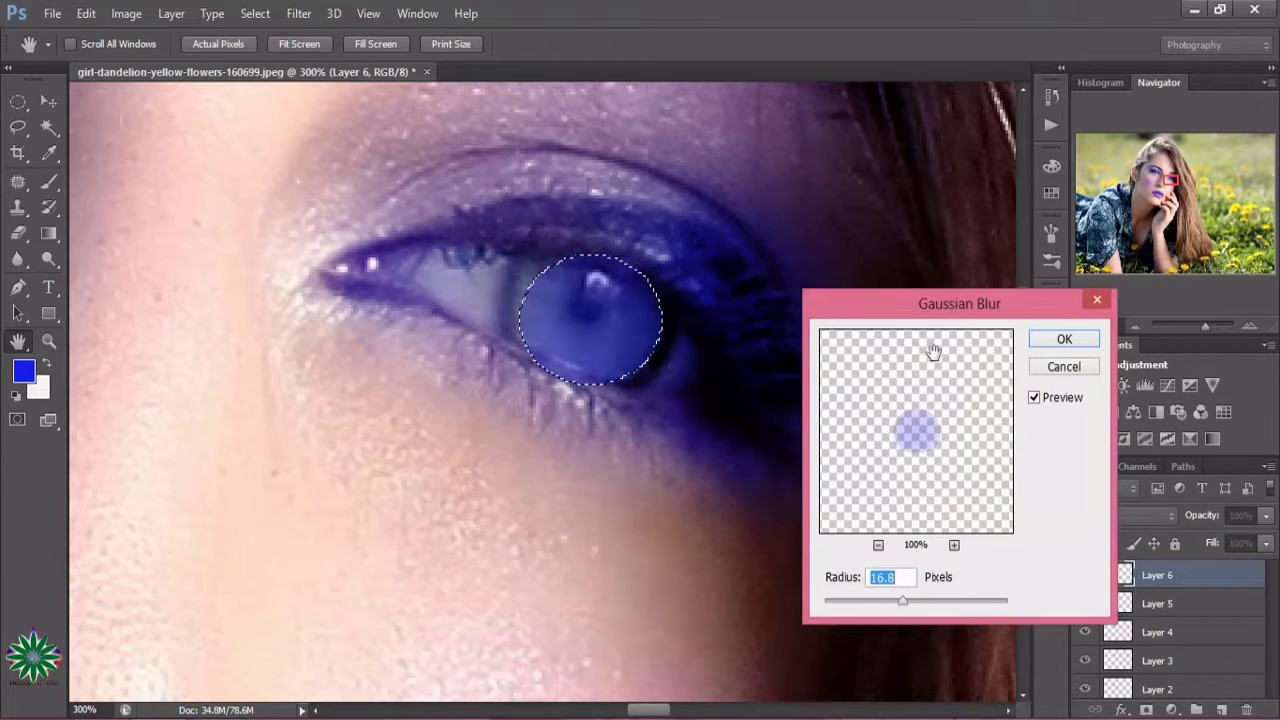
pyautogui.moveTo(901, 602)
pyautogui.mouseDown()
pyautogui.moveTo(884, 604)
pyautogui.moveTo(923, 607)
pyautogui.moveTo(900, 607)
pyautogui.mouseUp()
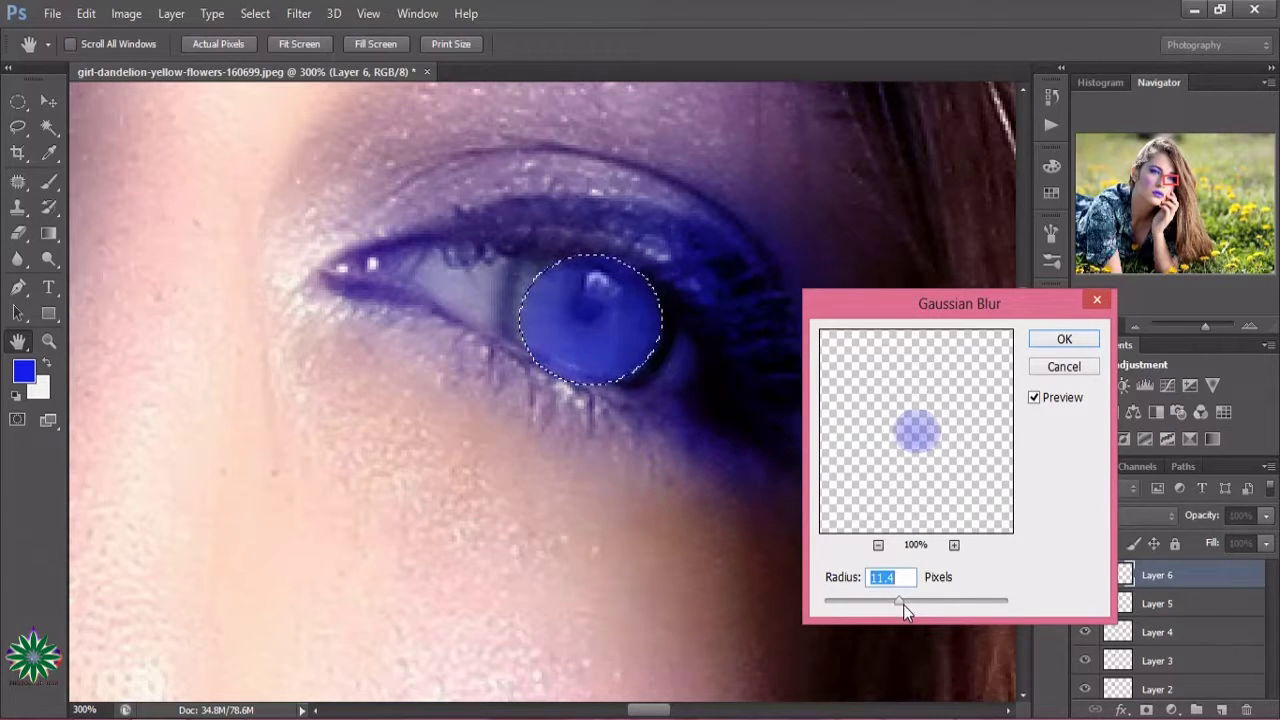
pyautogui.moveTo(903, 604); pyautogui.dragTo(908, 604)
pyautogui.click(1062, 339)
pyautogui.press('b')
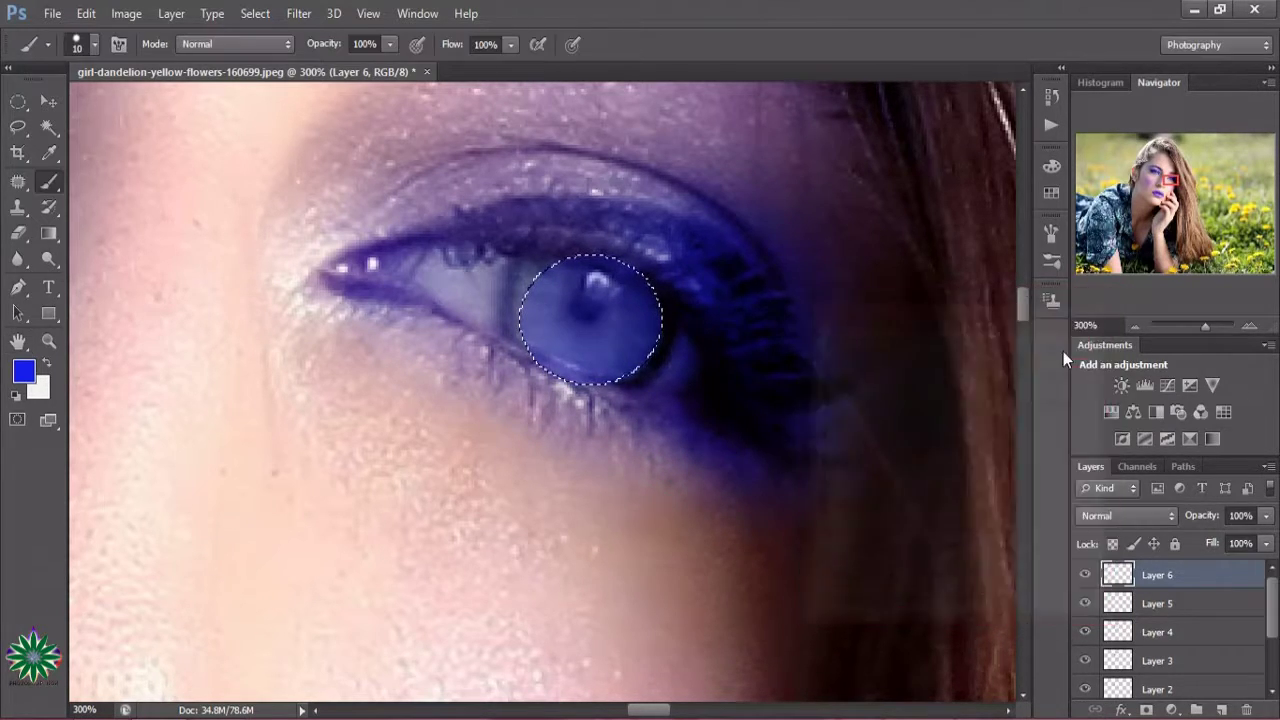
# Set Layer 6 to Color blend mode at 56% opacity
pyautogui.click(1141, 519)
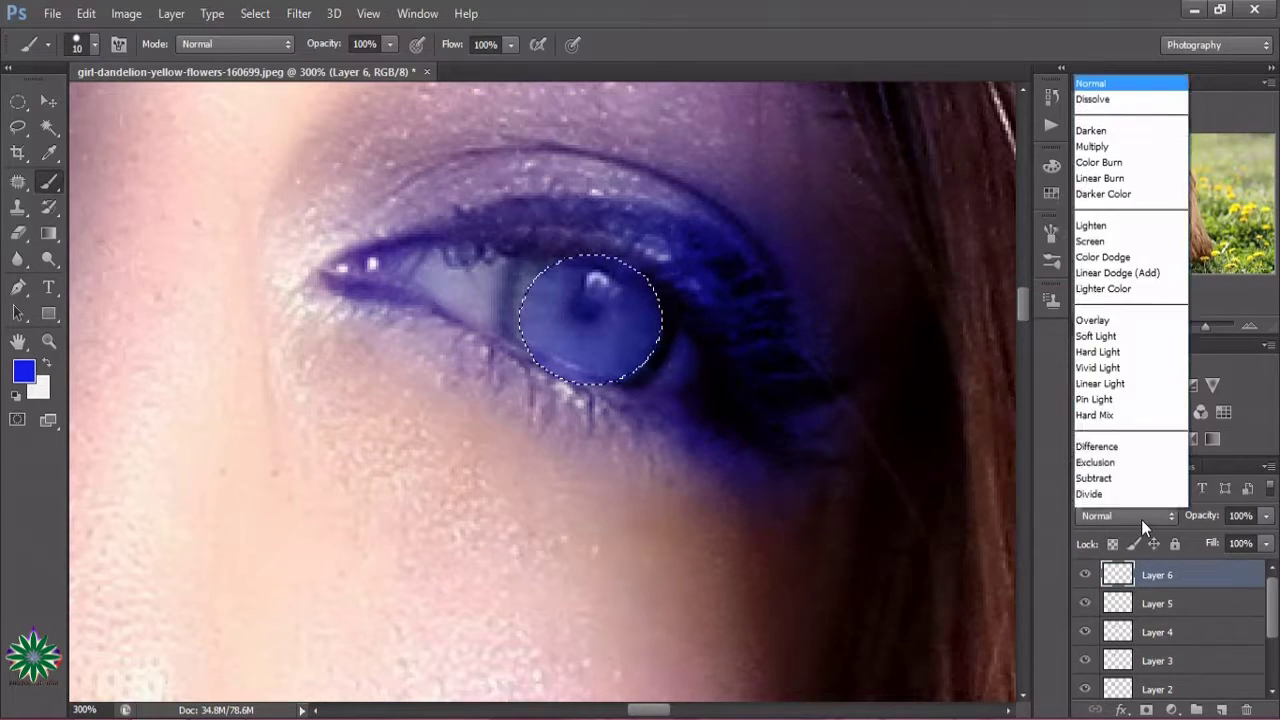
pyautogui.click(1113, 478)
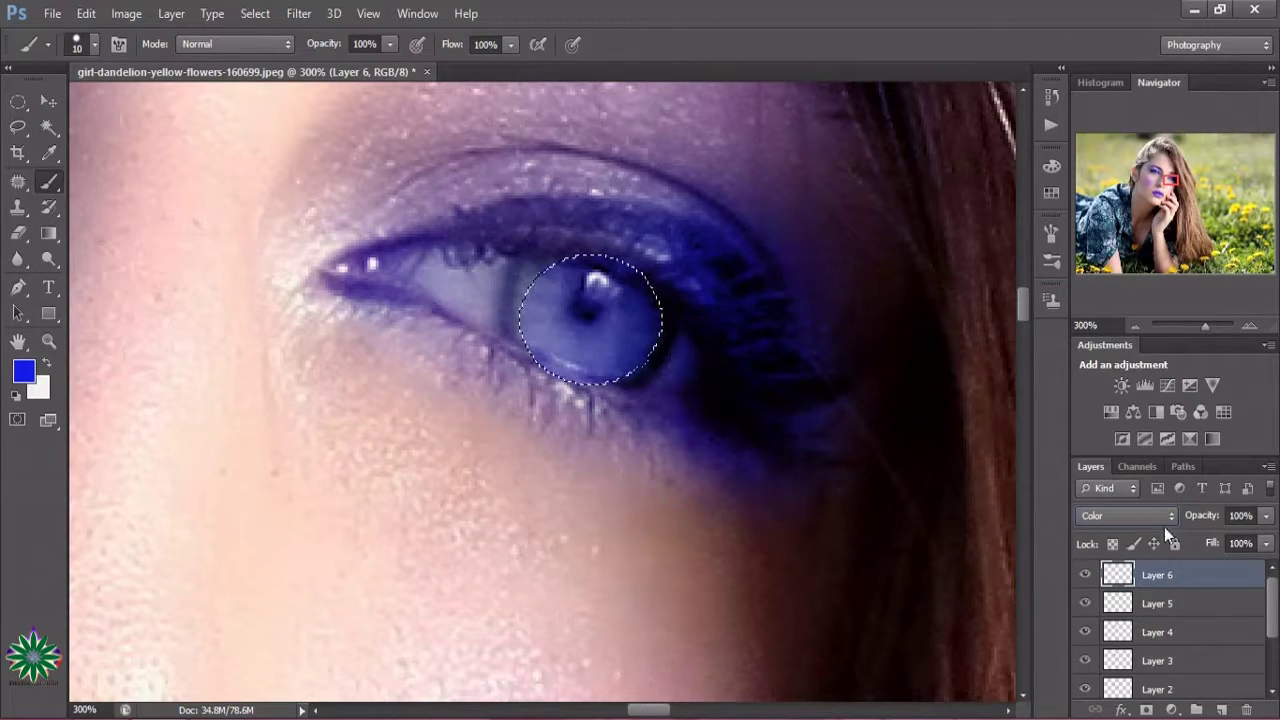
pyautogui.click(1264, 517)
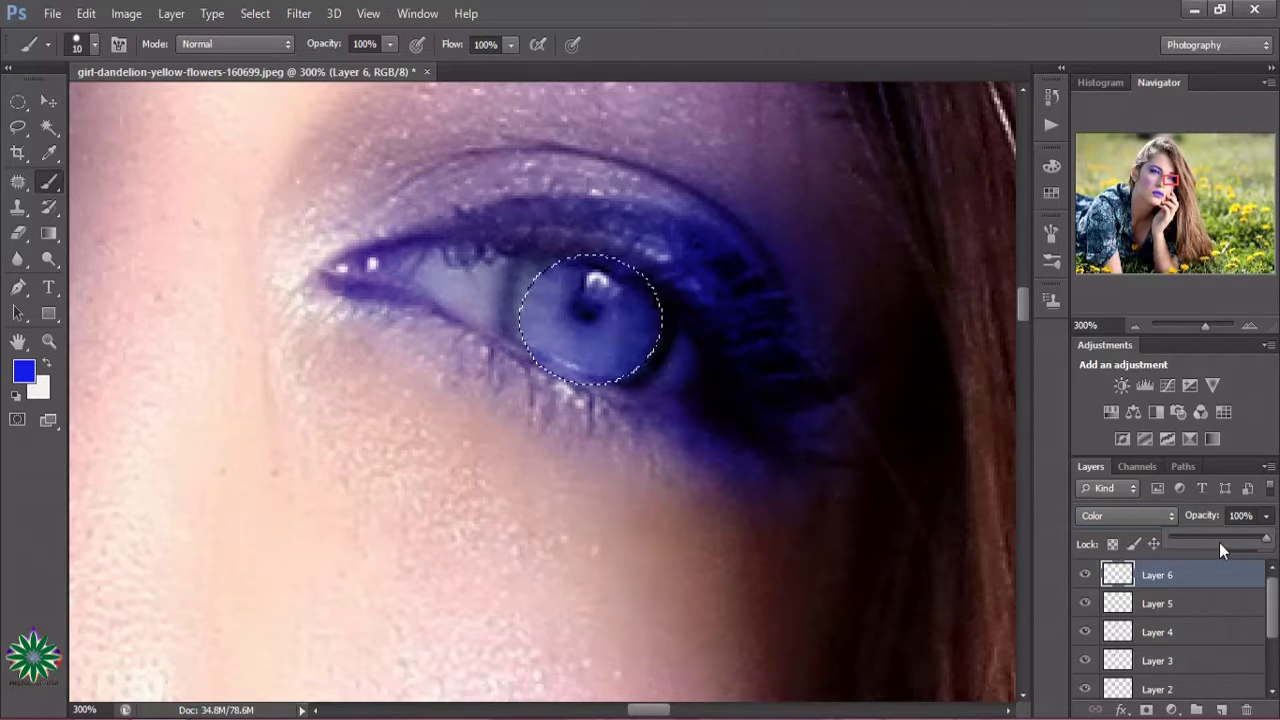
pyautogui.click(1219, 541)
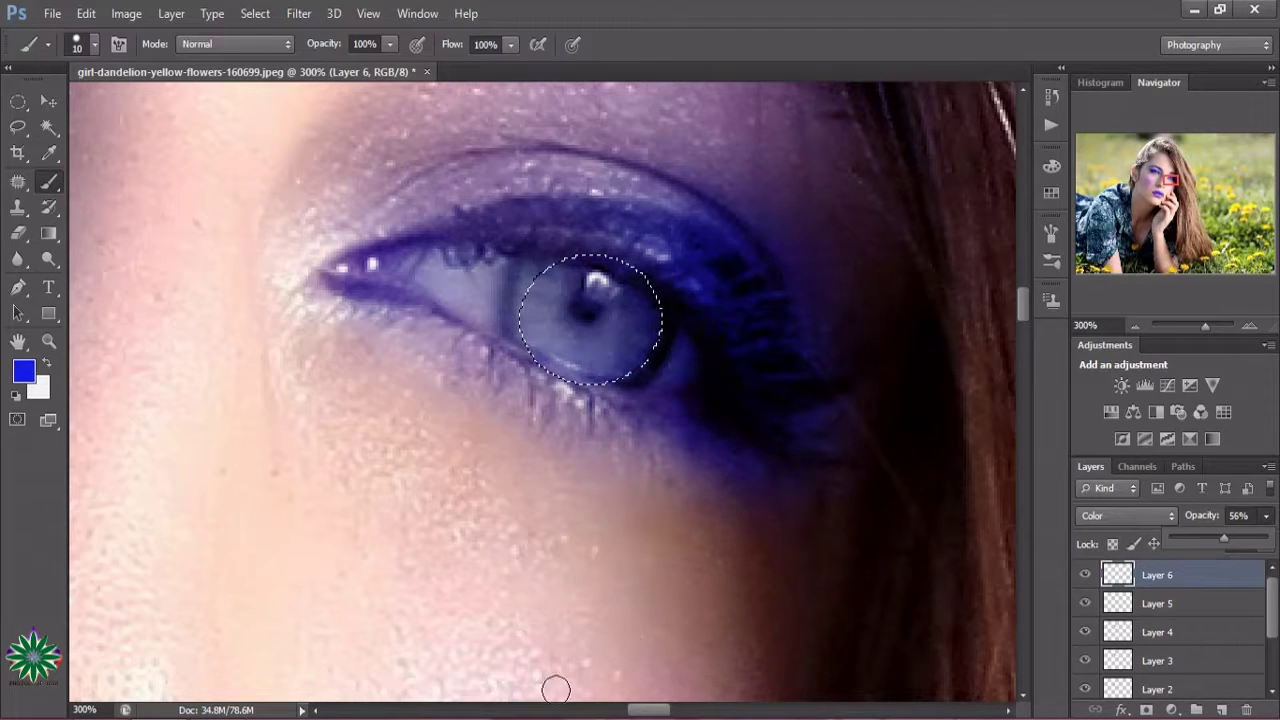
pyautogui.click(48, 341)
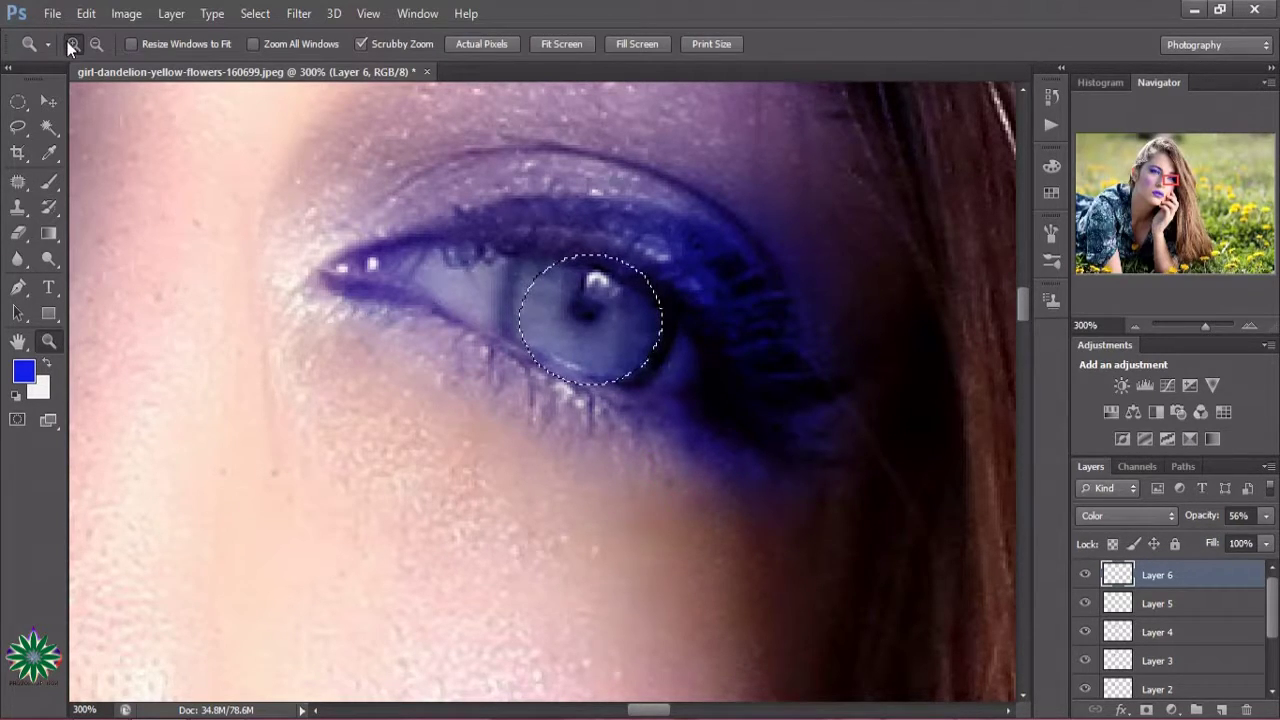
# Zoom out from the eye close-up to review the whole portrait
pyautogui.click(96, 44)
pyautogui.click(666, 437)
pyautogui.click(666, 437)
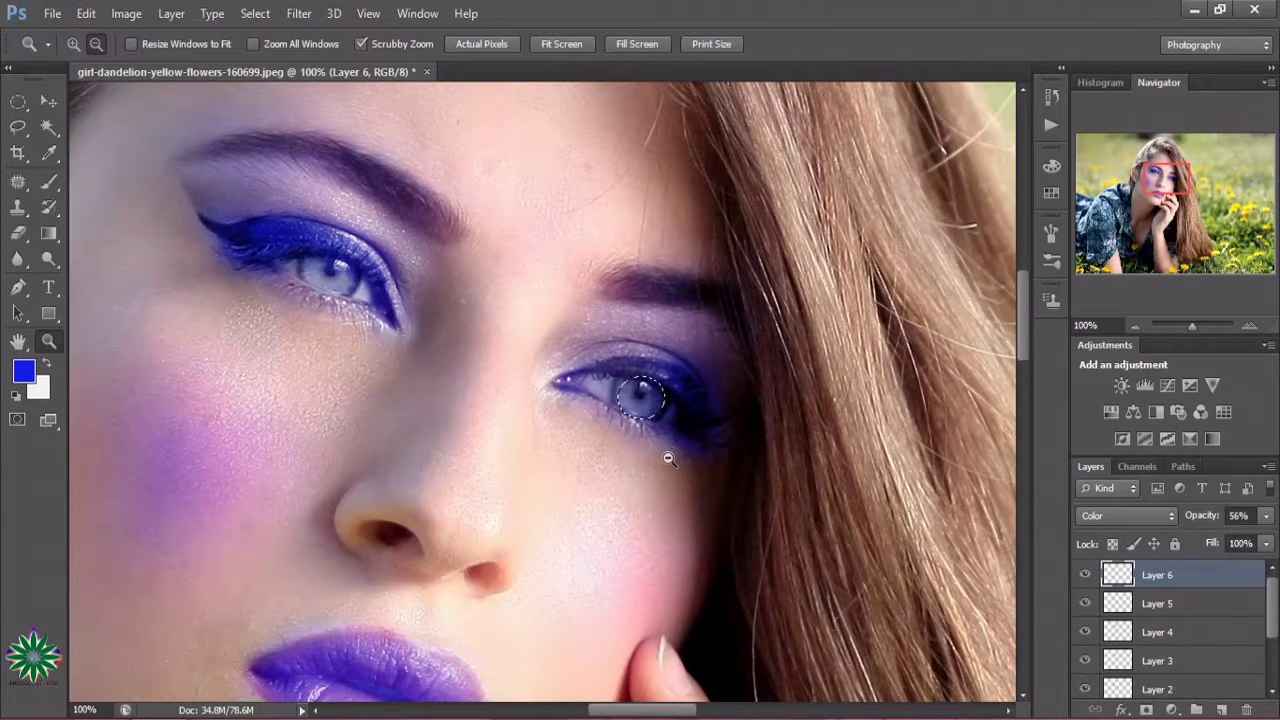
pyautogui.scroll(-2, 676, 490)
pyautogui.scroll(2, 676, 490)
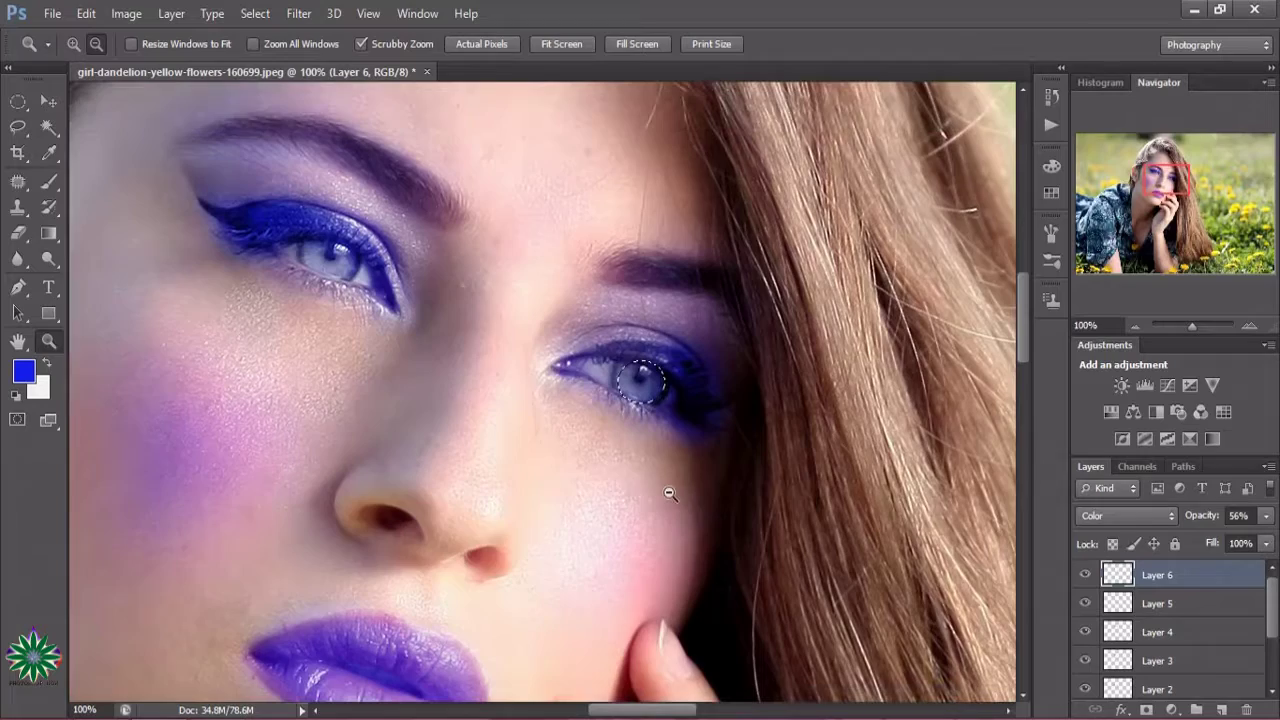
pyautogui.click(594, 480)
pyautogui.click(593, 478)
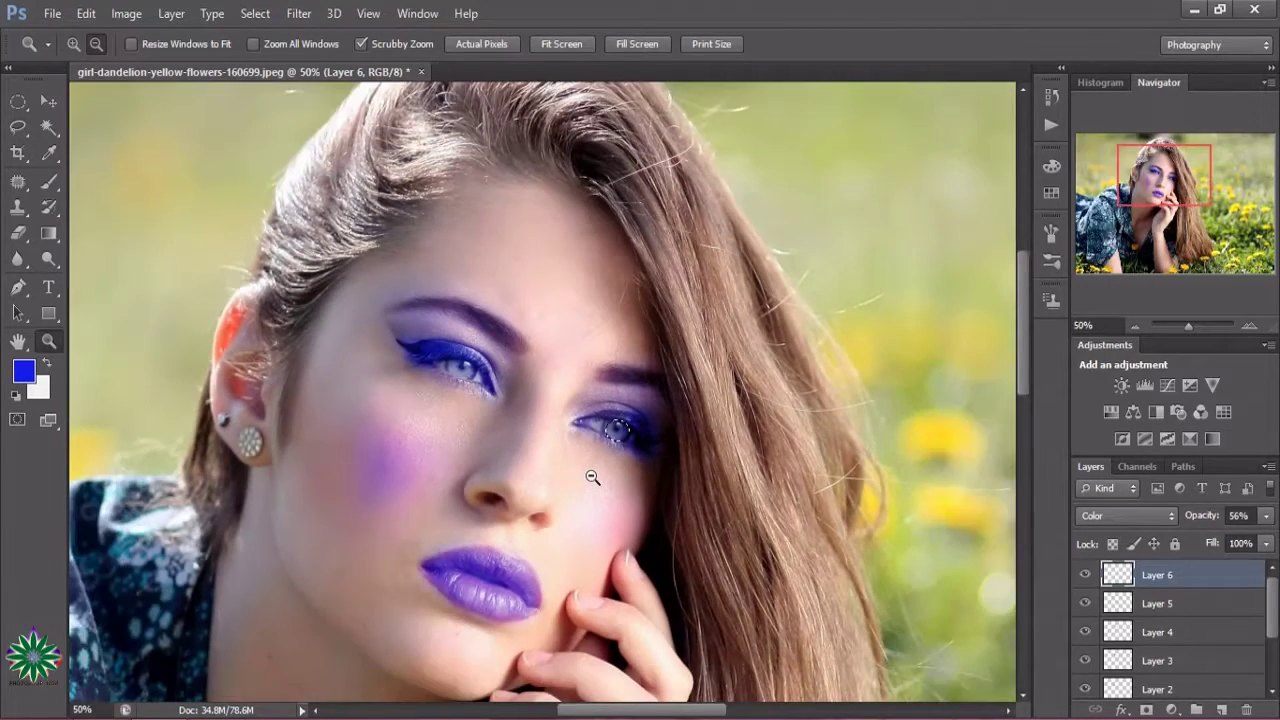
pyautogui.scroll(-1, 625, 515)
pyautogui.scroll(-1, 628, 518)
pyautogui.scroll(-2, 634, 523)
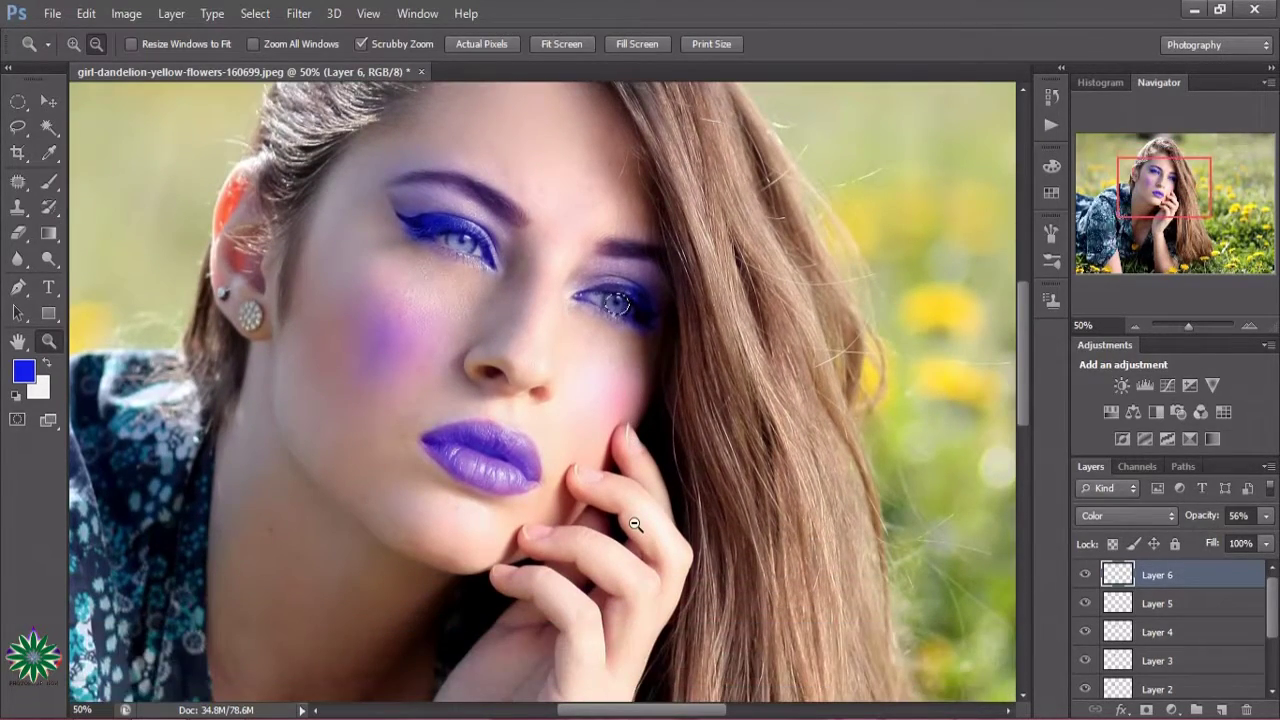
pyautogui.scroll(1, 634, 524)
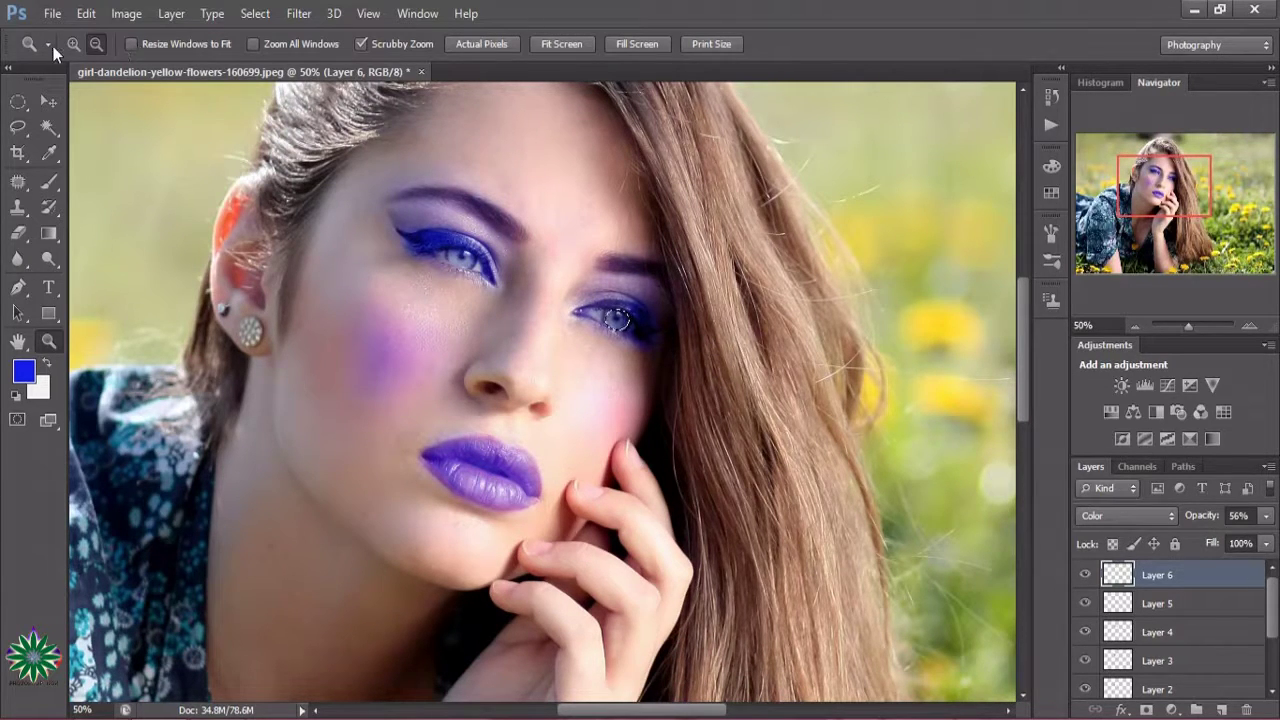
# Deselect the iris with the Marquee tool and zoom back in to 100% on the face
pyautogui.click(558, 425)
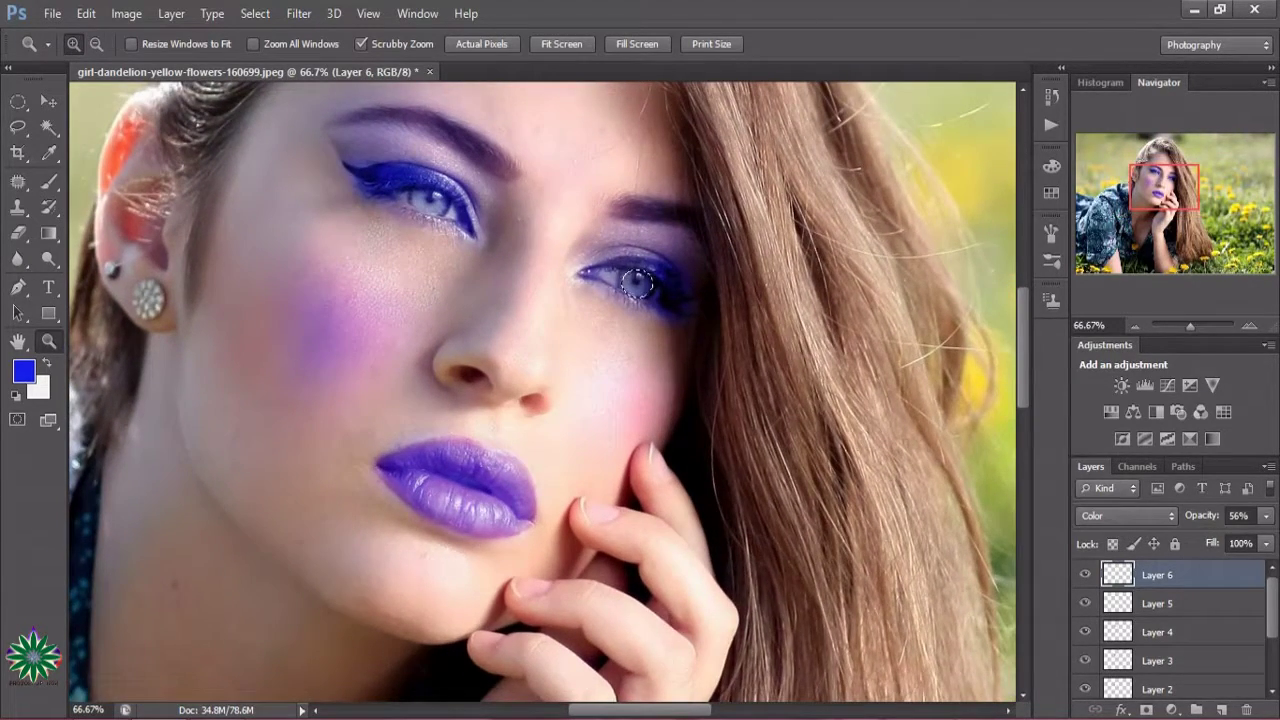
pyautogui.hscroll(-3, 690, 610)
pyautogui.scroll(2, 740, 595)
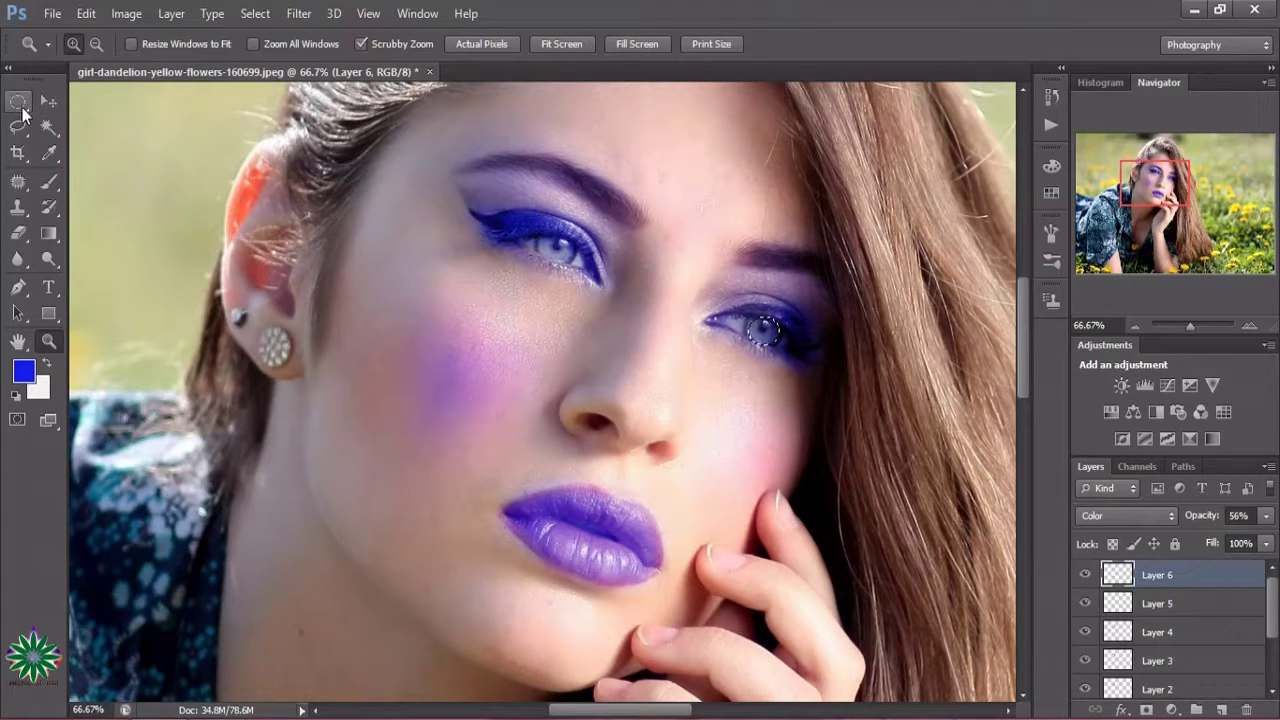
pyautogui.click(20, 106)
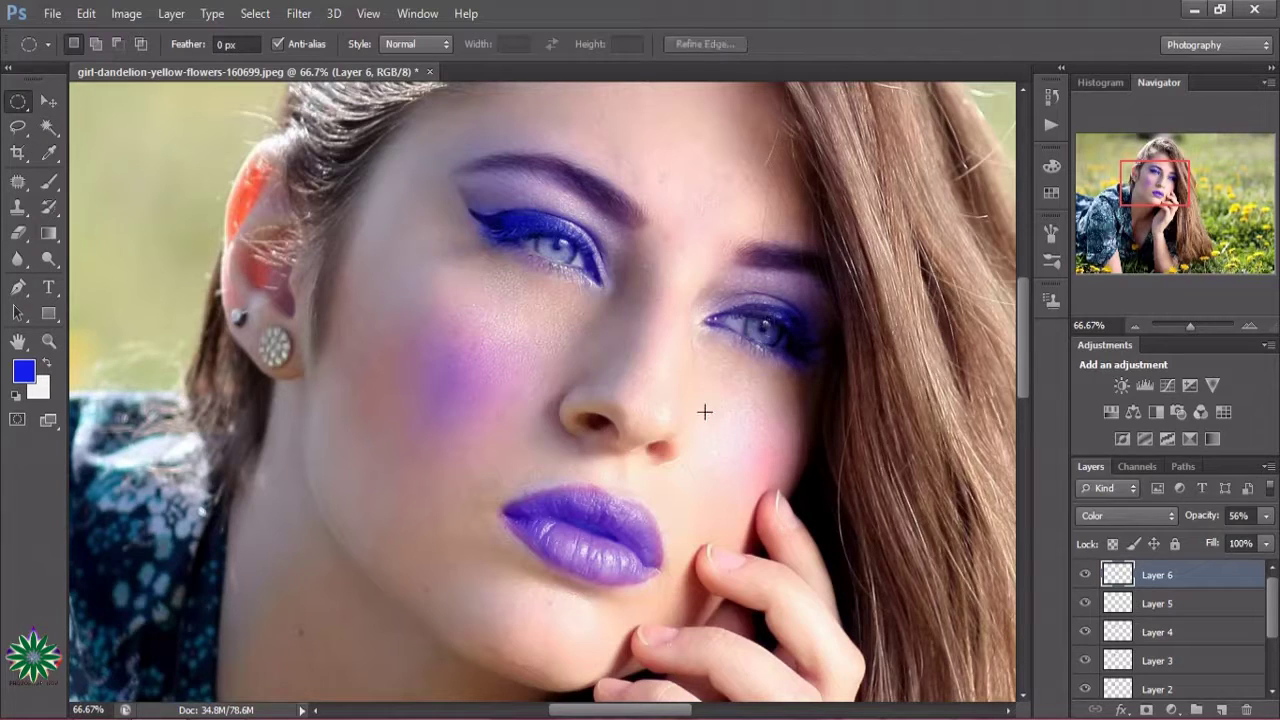
pyautogui.scroll(1, 762, 480)
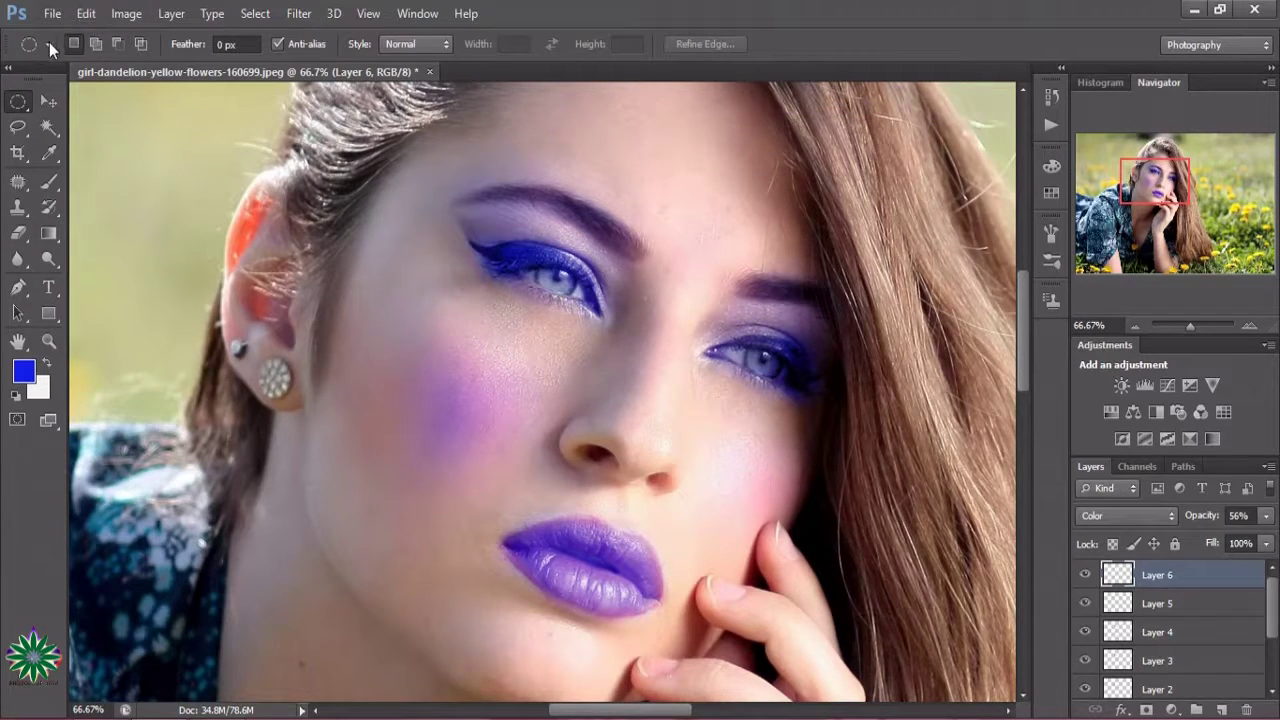
pyautogui.click(48, 341)
pyautogui.click(634, 425)
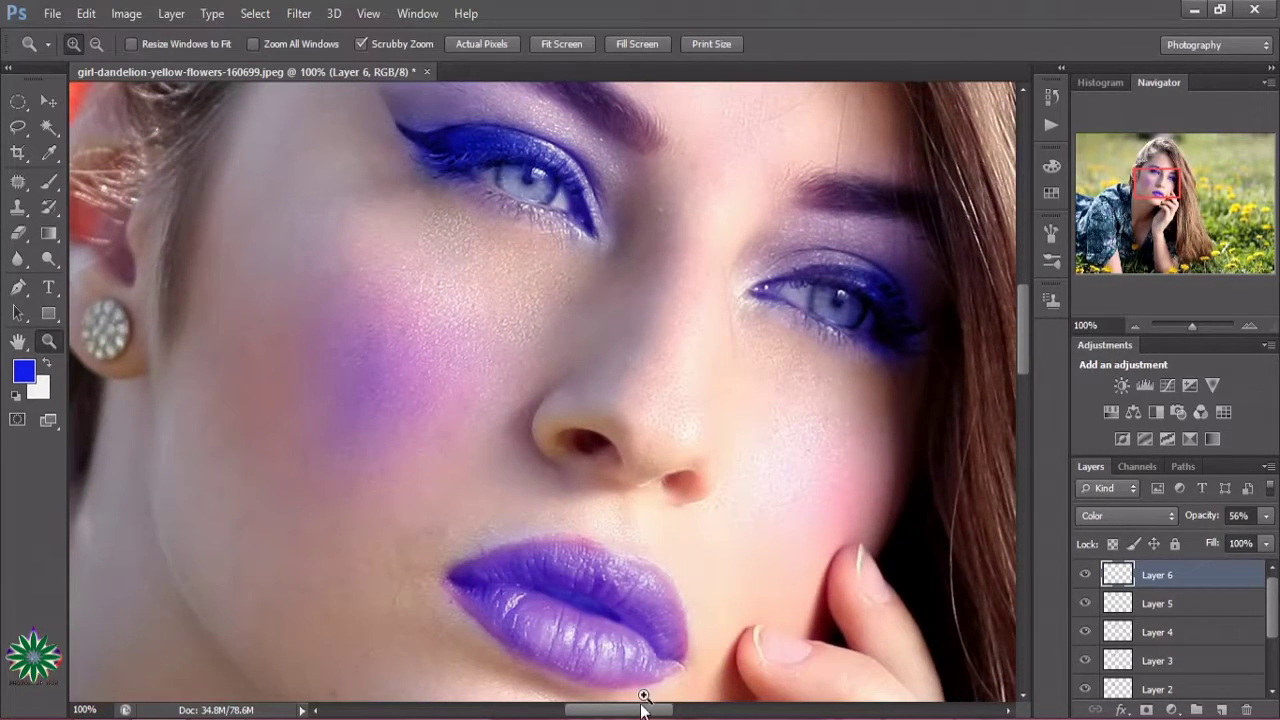
pyautogui.moveTo(637, 713); pyautogui.dragTo(645, 716)
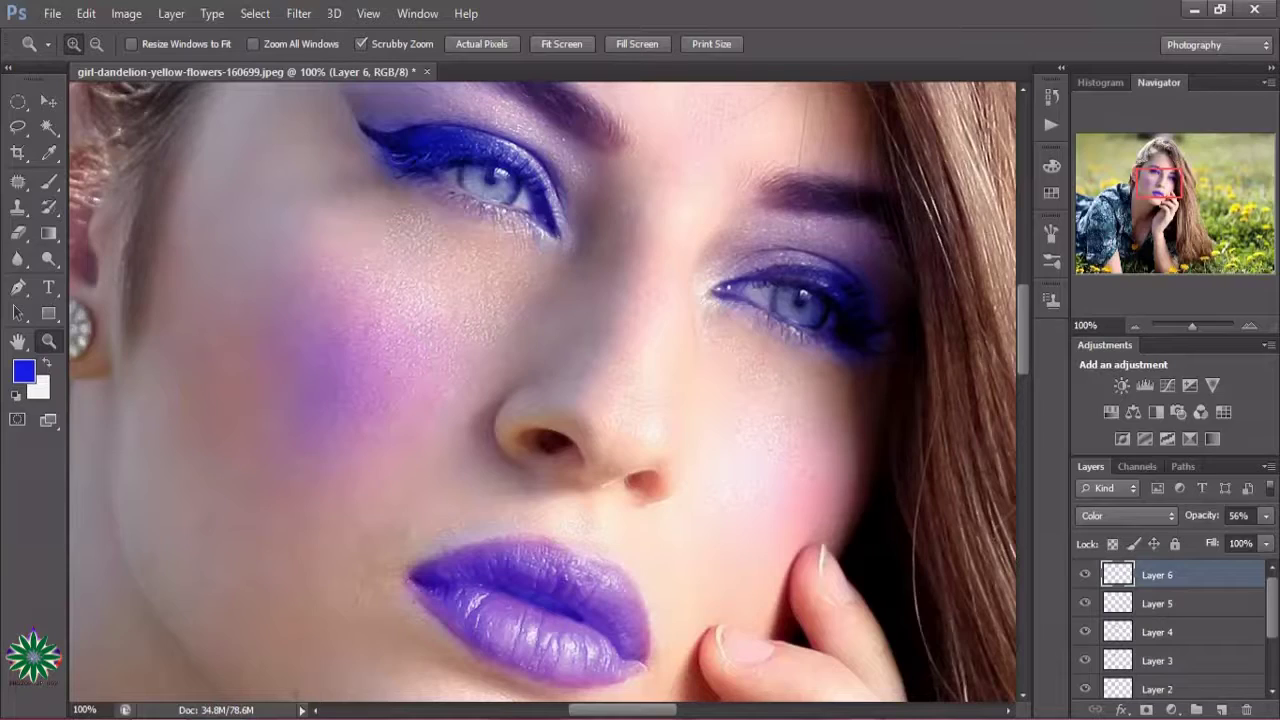
pyautogui.click(1084, 690)
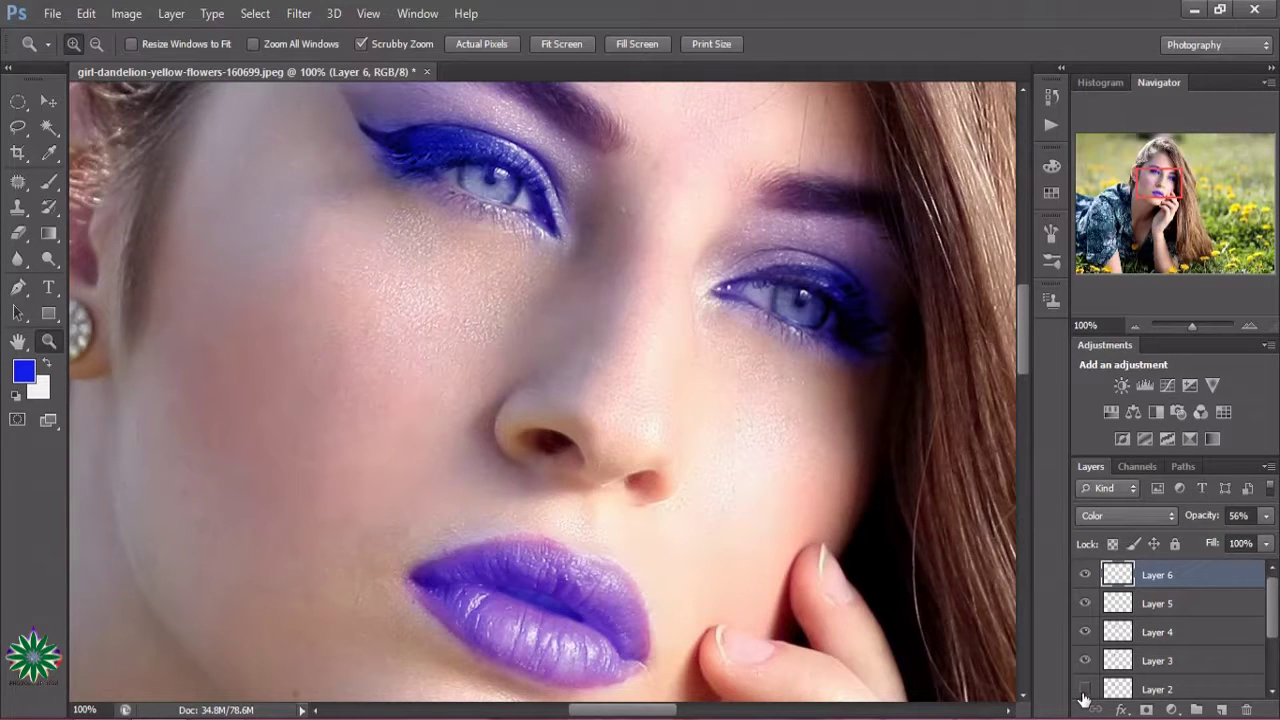
pyautogui.moveTo(1273, 628); pyautogui.dragTo(1273, 673)
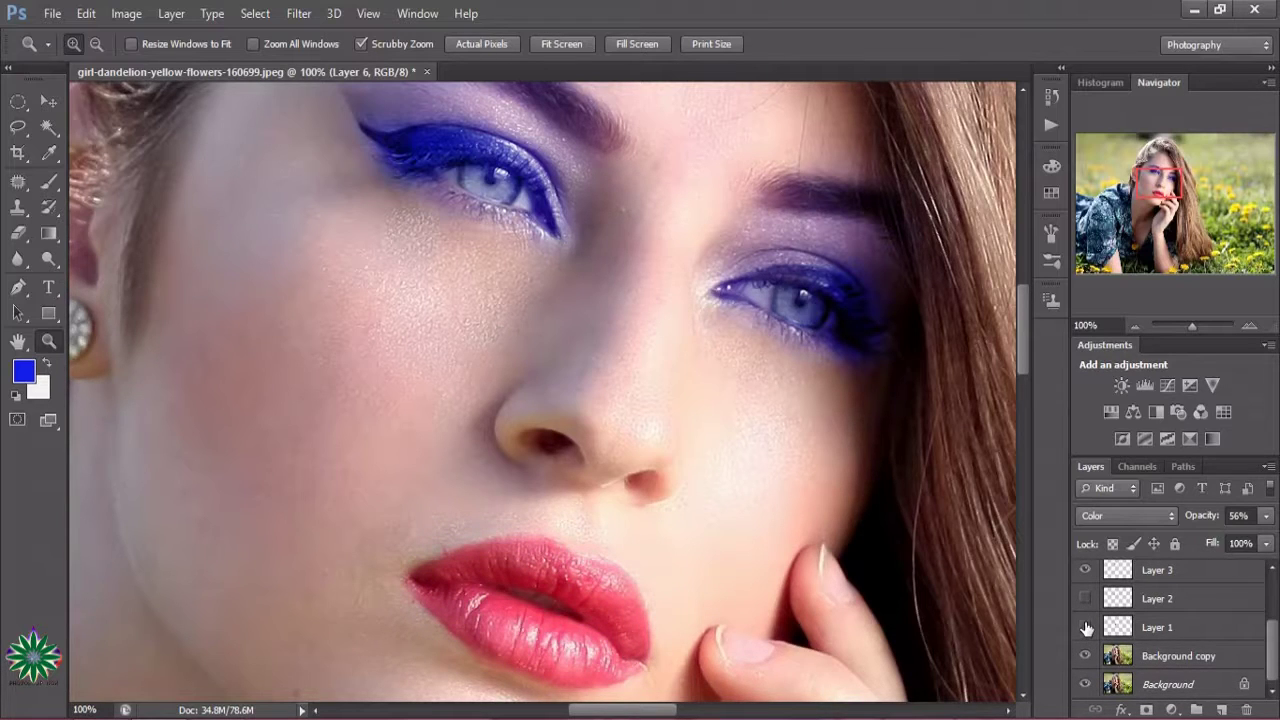
pyautogui.click(1086, 627)
pyautogui.click(1085, 627)
pyautogui.click(1086, 598)
pyautogui.click(1086, 598)
pyautogui.click(1086, 598)
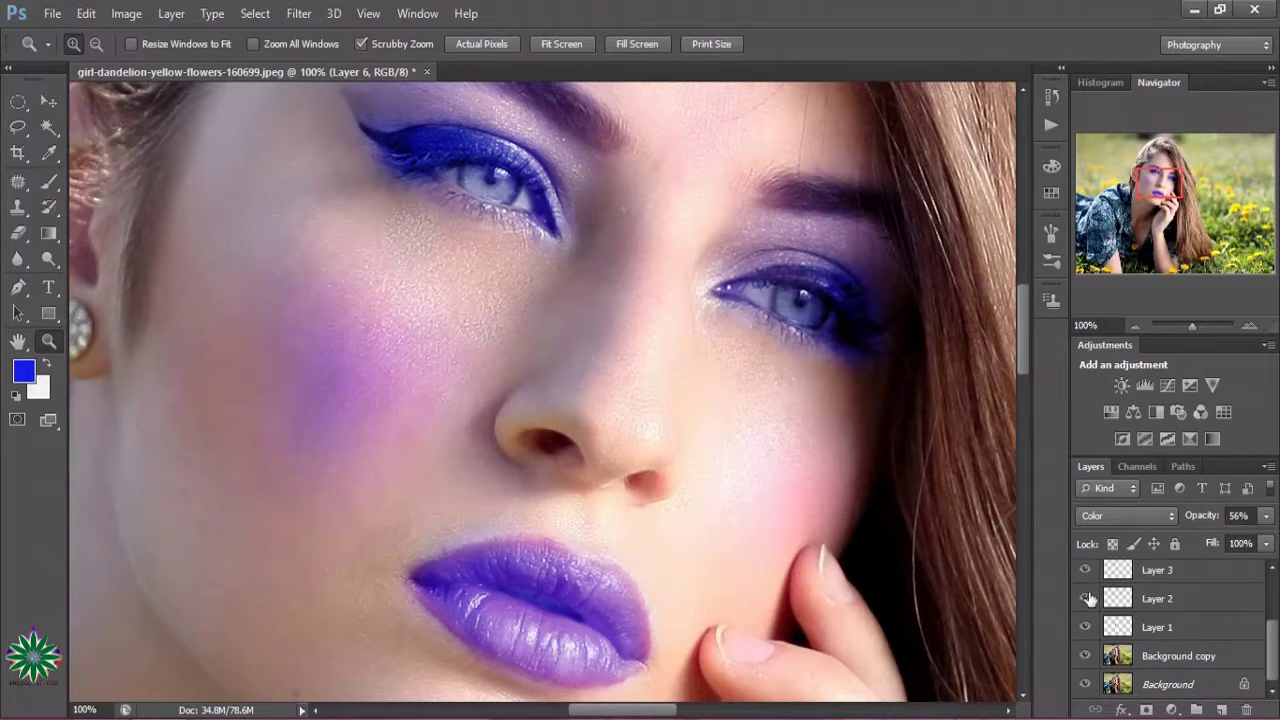
pyautogui.scroll(1, 1110, 596)
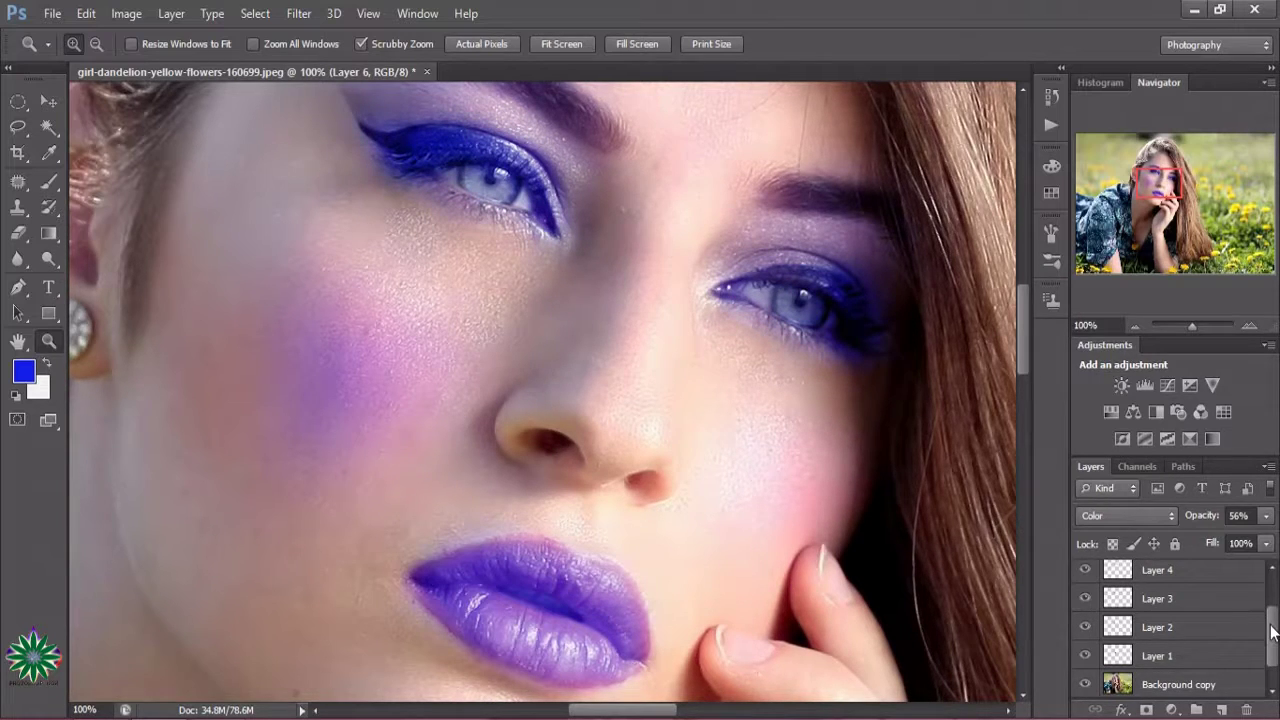
pyautogui.moveTo(1272, 632); pyautogui.dragTo(1272, 613)
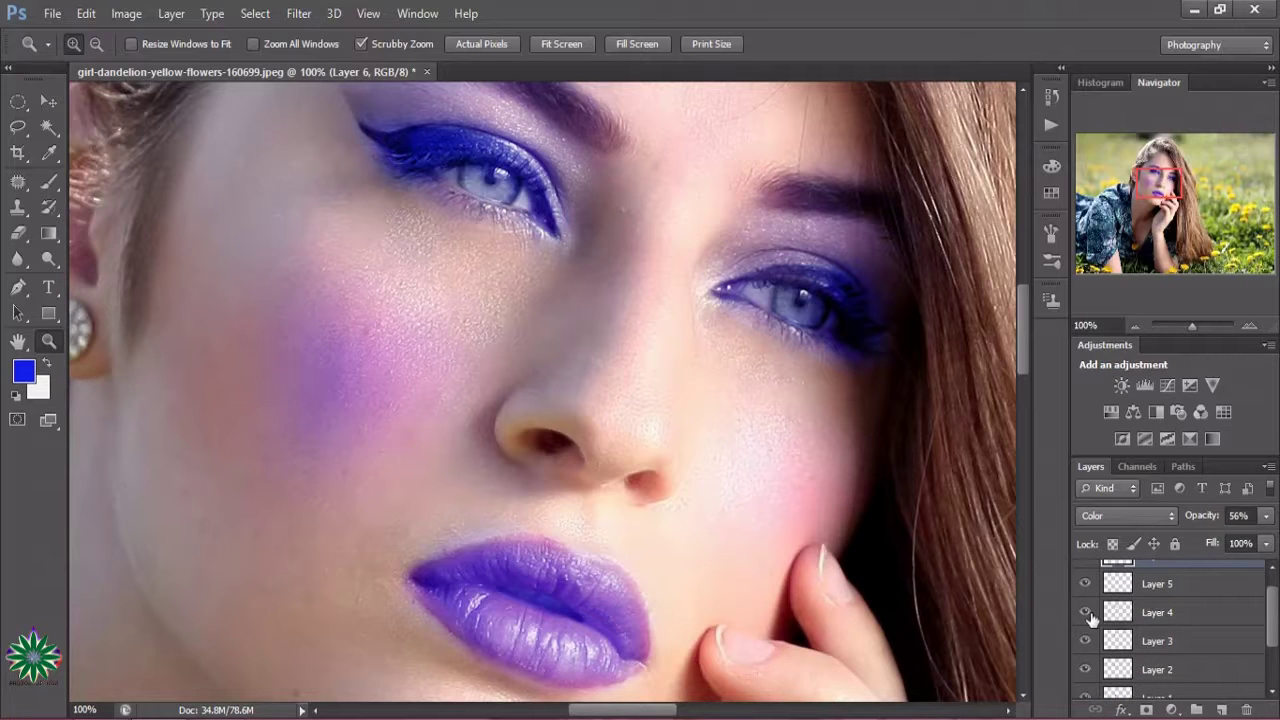
pyautogui.click(1086, 612)
pyautogui.click(1086, 612)
pyautogui.click(1086, 612)
pyautogui.click(1086, 612)
pyautogui.moveTo(1270, 635); pyautogui.dragTo(1270, 615)
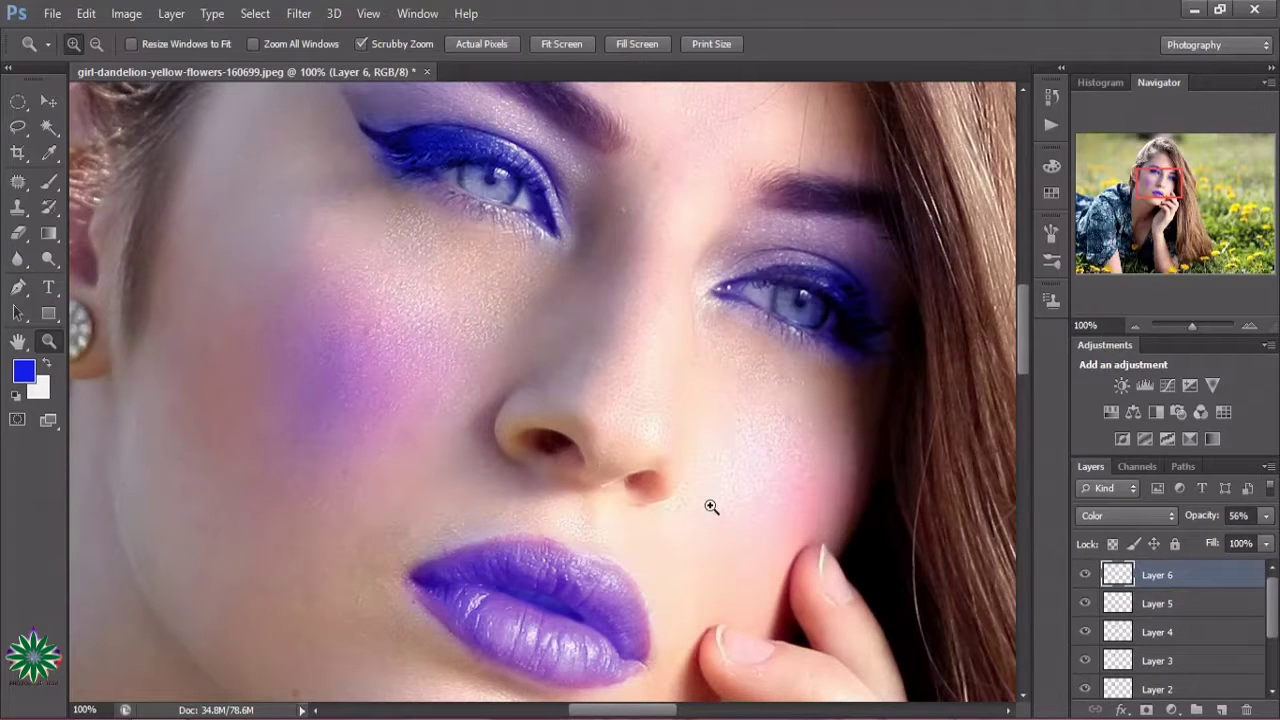
pyautogui.moveTo(1022, 354); pyautogui.dragTo(1023, 342)
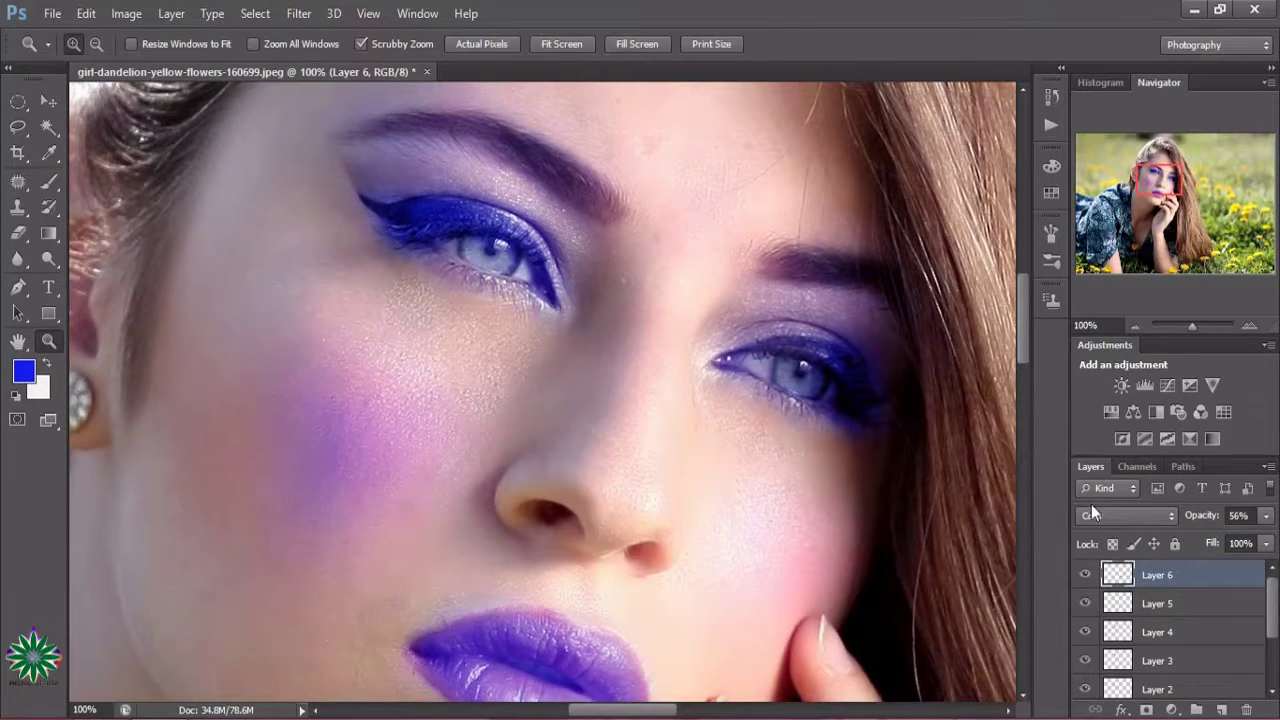
pyautogui.click(1086, 575)
pyautogui.click(1086, 575)
pyautogui.click(1086, 576)
pyautogui.click(1086, 576)
pyautogui.click(1086, 576)
pyautogui.click(1086, 576)
pyautogui.click(1086, 576)
pyautogui.click(1086, 576)
pyautogui.click(1085, 633)
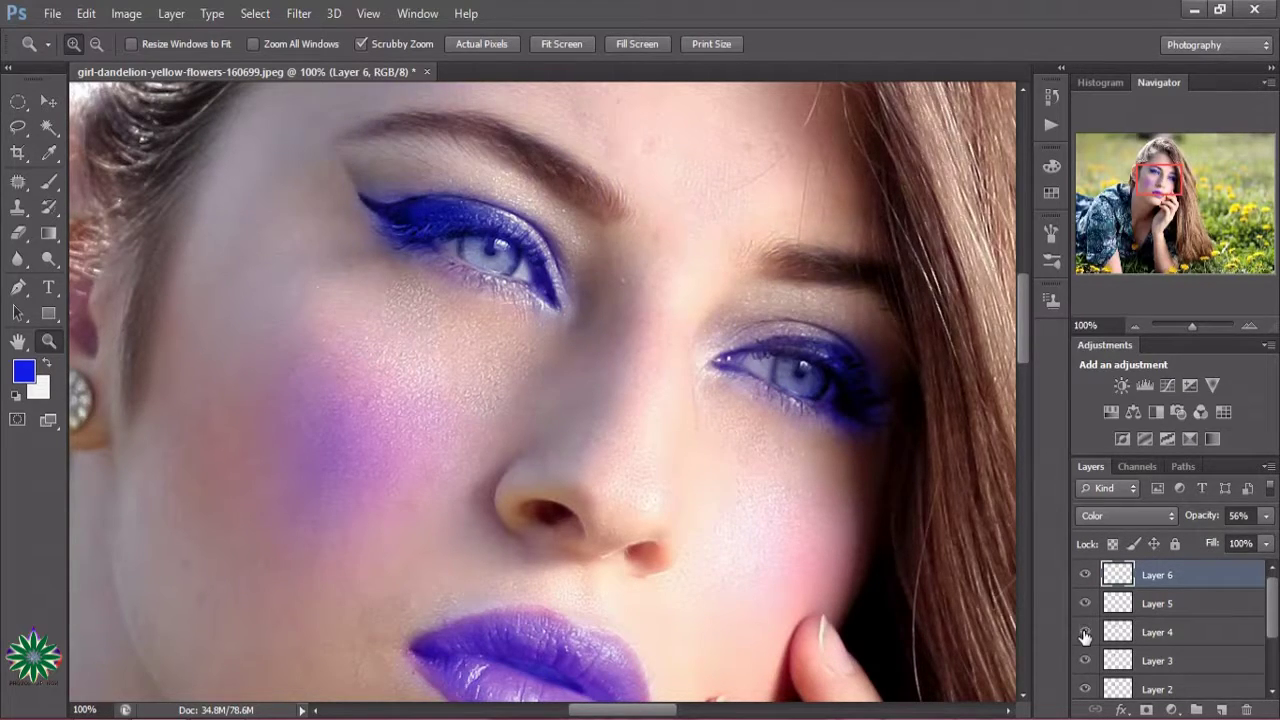
pyautogui.click(1085, 633)
pyautogui.scroll(-2, 1085, 636)
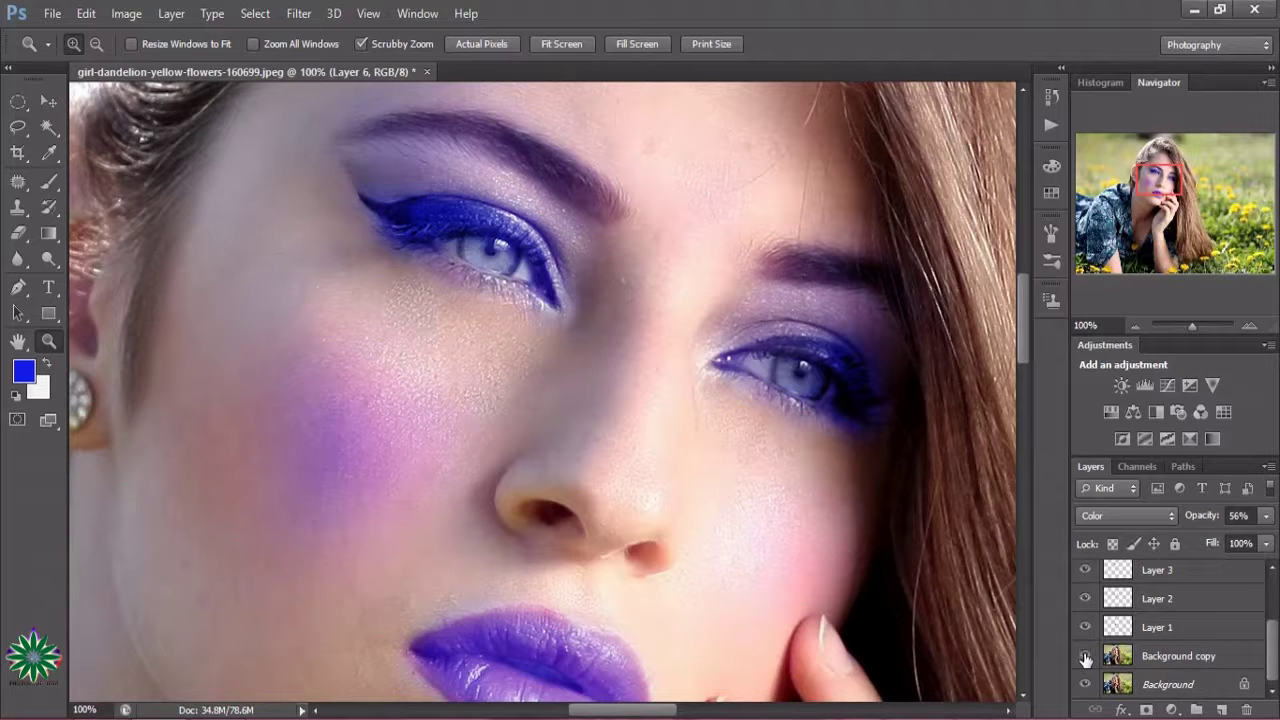
pyautogui.click(1180, 657)
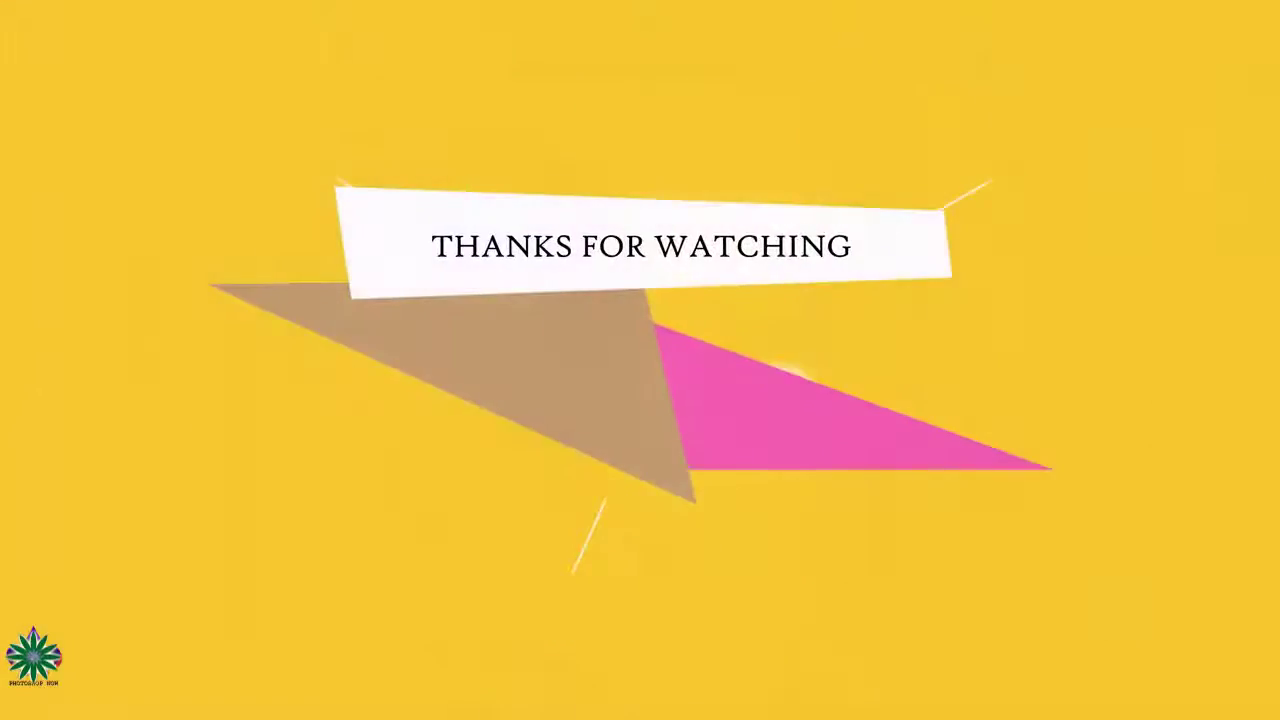